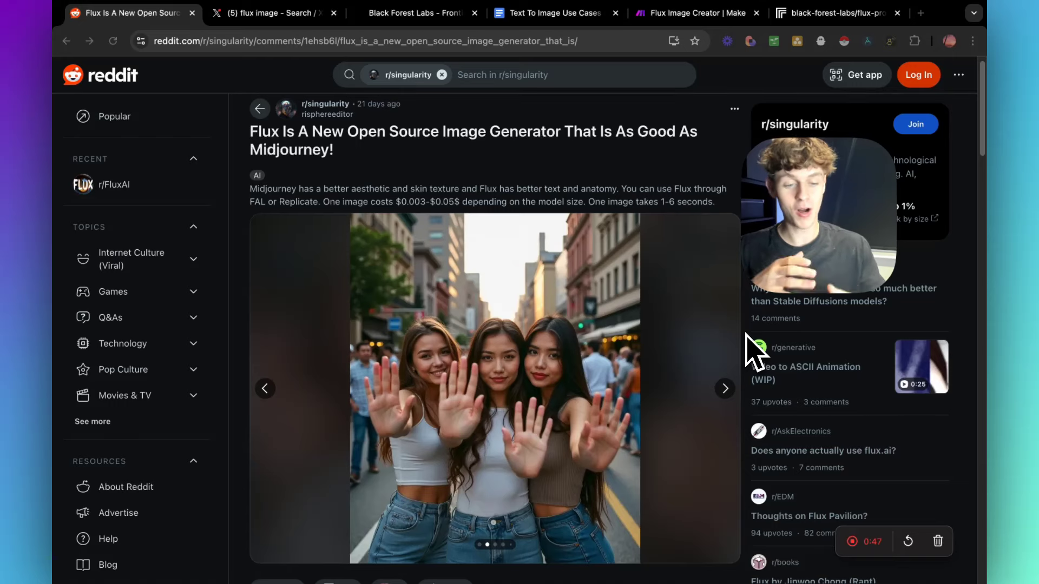
# - View the next sample image in the Reddit post about Flux, and play the Flux image-to-video clip on X
pyautogui.click(725, 388)
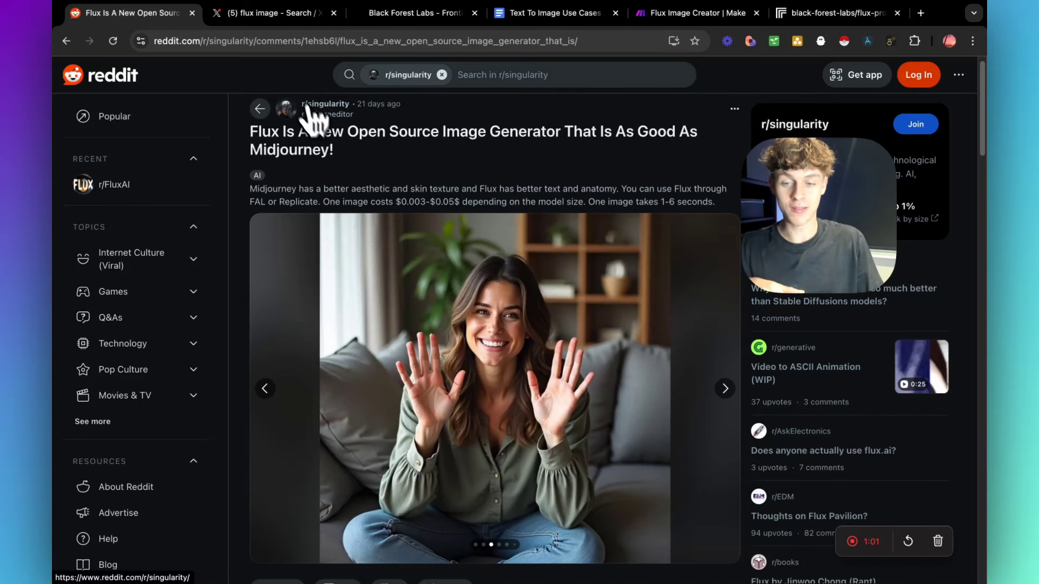
pyautogui.click(257, 20)
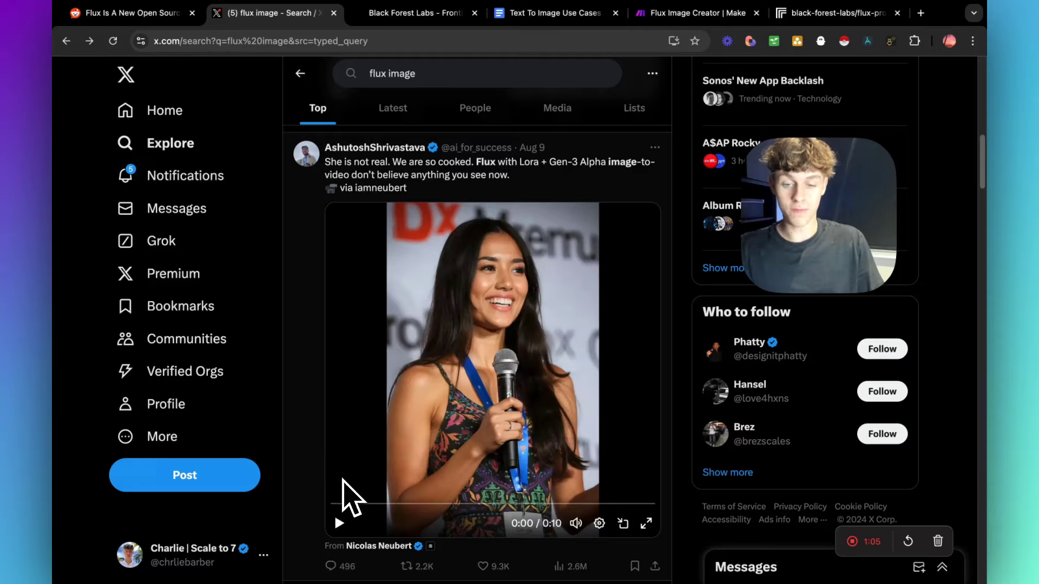
pyautogui.click(338, 524)
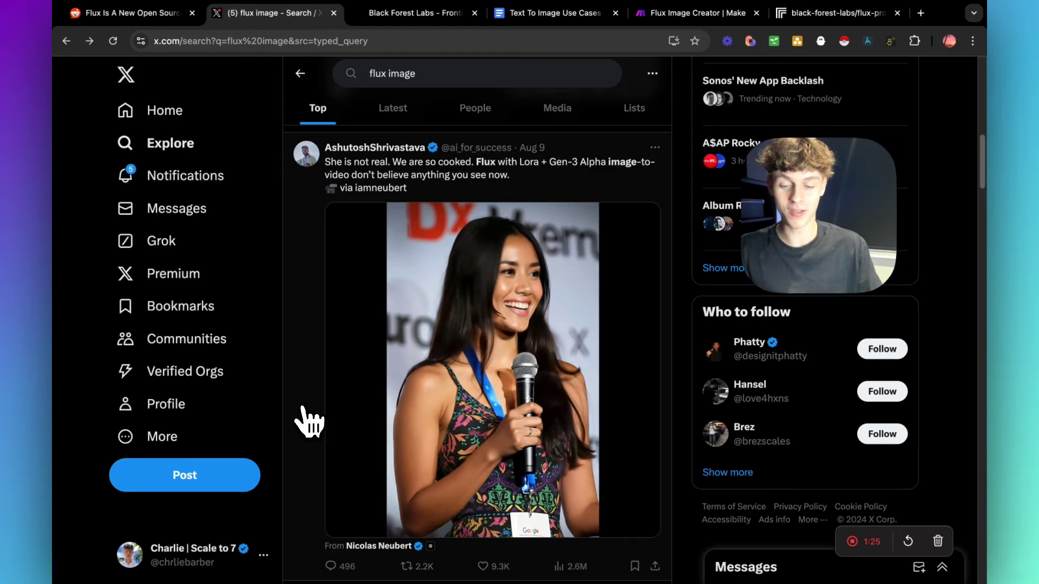
pyautogui.click(340, 523)
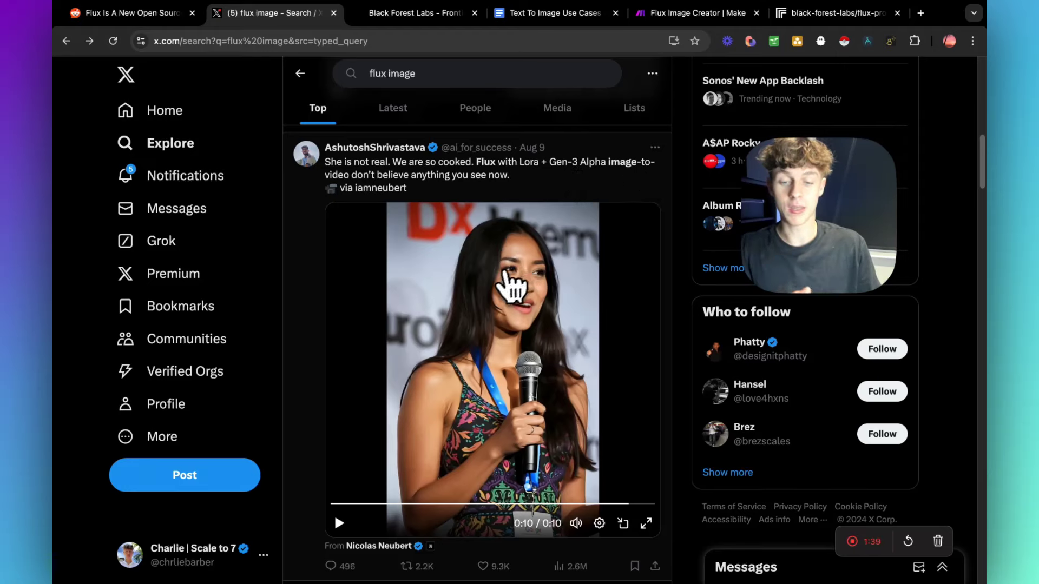
# - Examine the FLUX.1 sample gallery and the FLUX.1 [pro] model description on the Black Forest Labs website
pyautogui.click(410, 16)
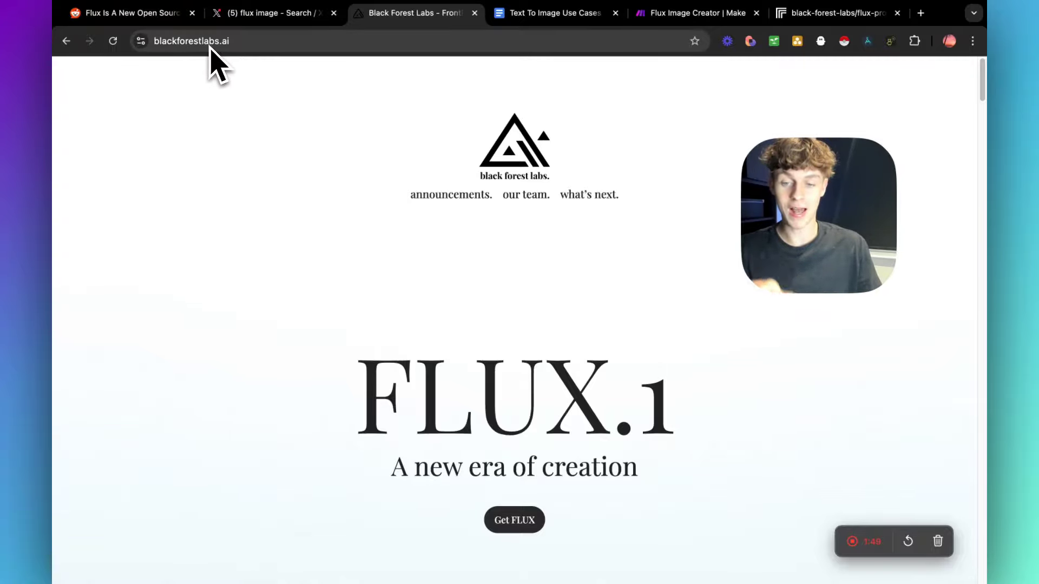
pyautogui.scroll(-1, 306, 244)
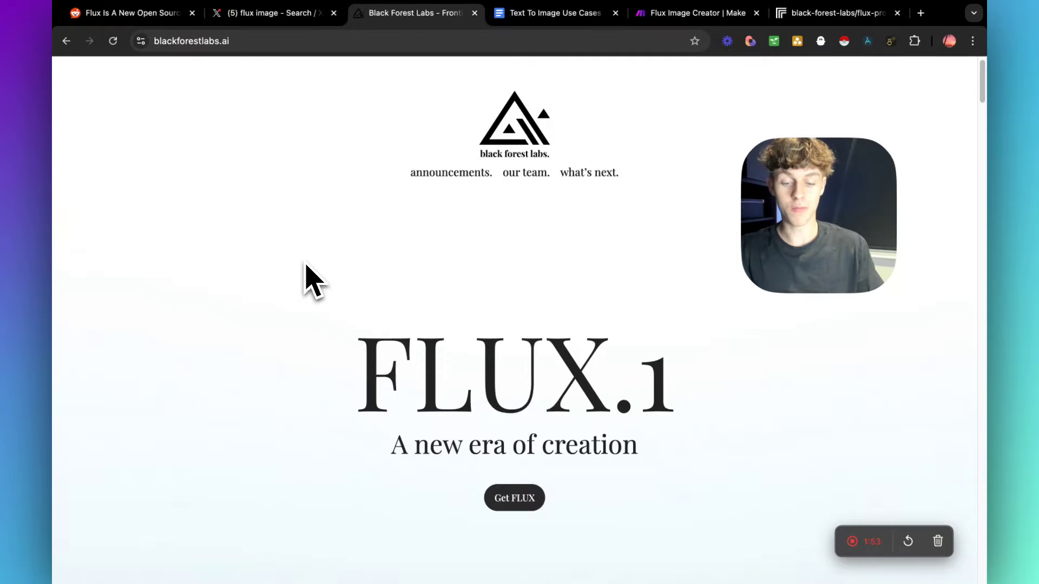
pyautogui.scroll(-8, 308, 264)
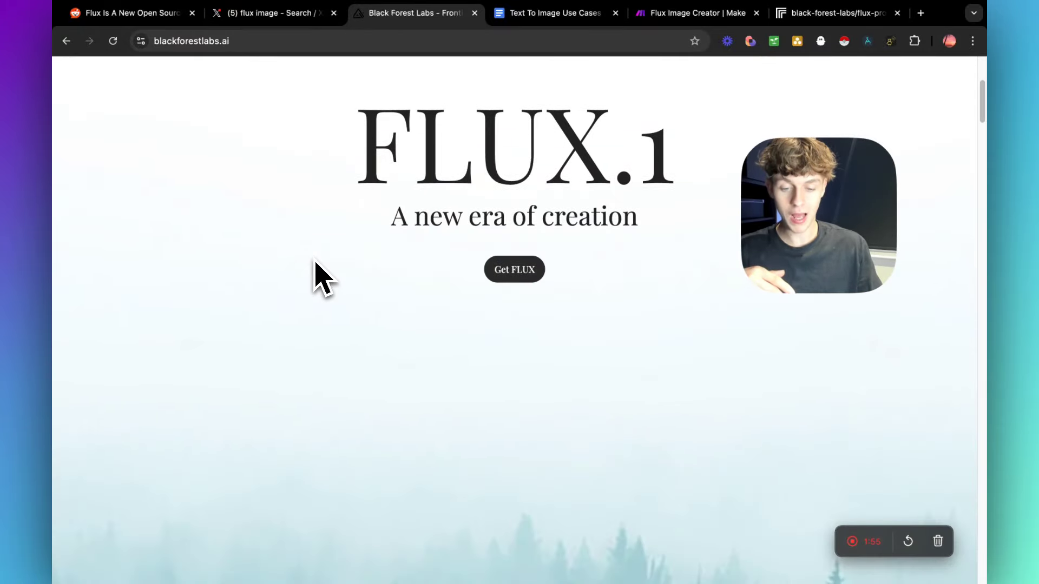
pyautogui.scroll(-20, 320, 277)
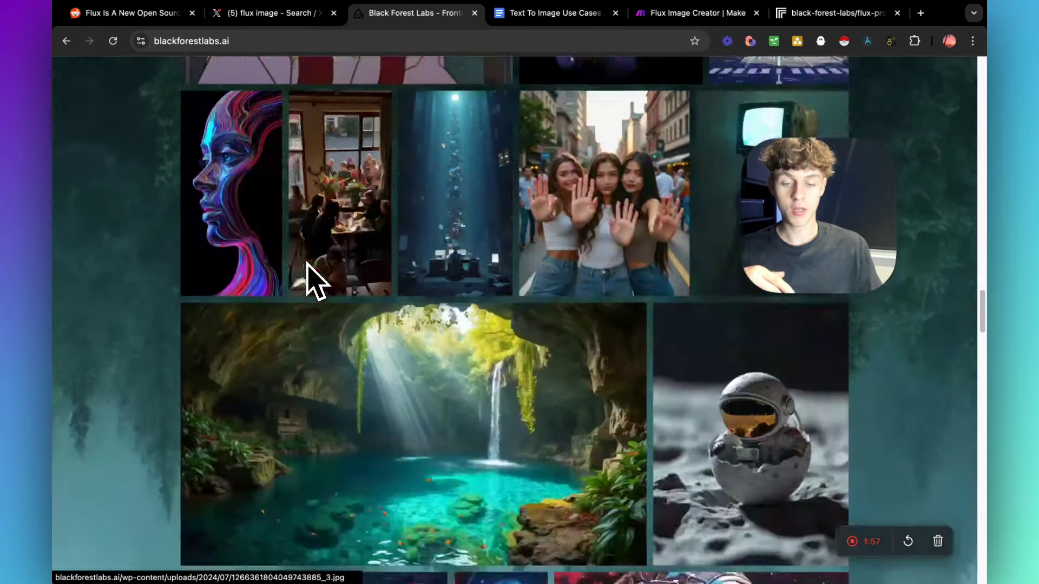
pyautogui.scroll(-20, 307, 266)
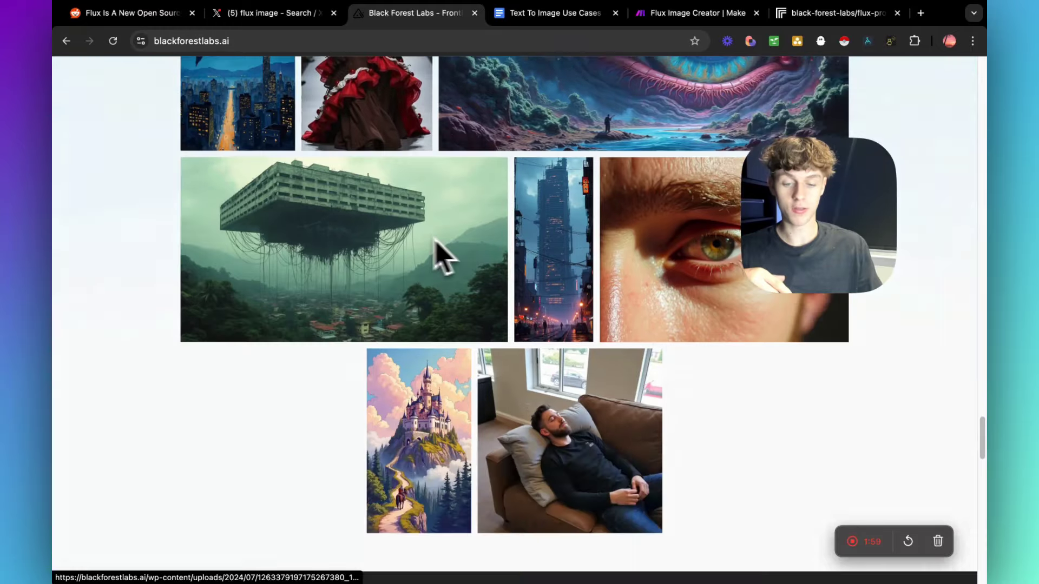
pyautogui.scroll(15, 313, 225)
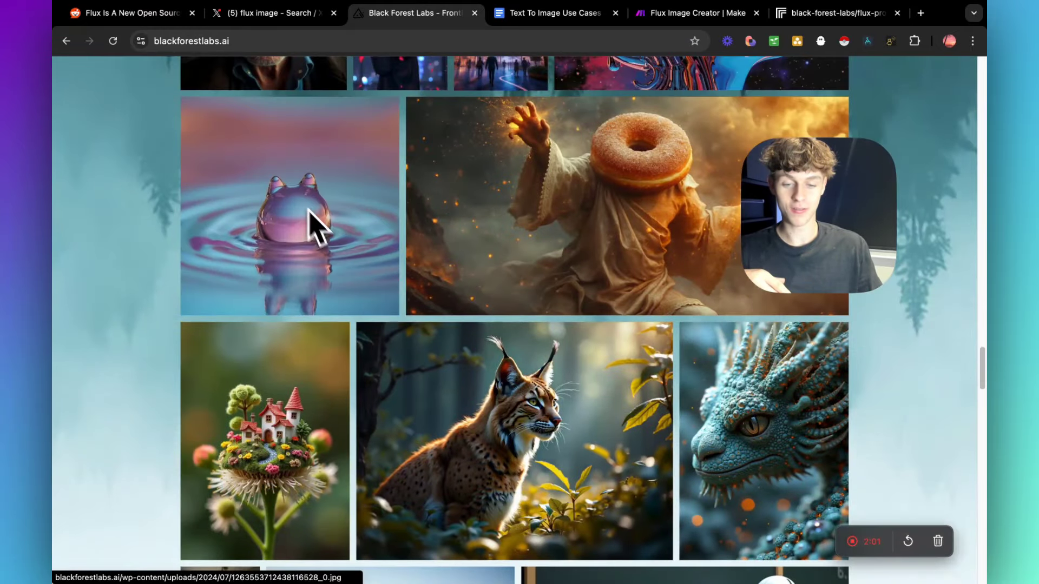
pyautogui.scroll(-20, 325, 241)
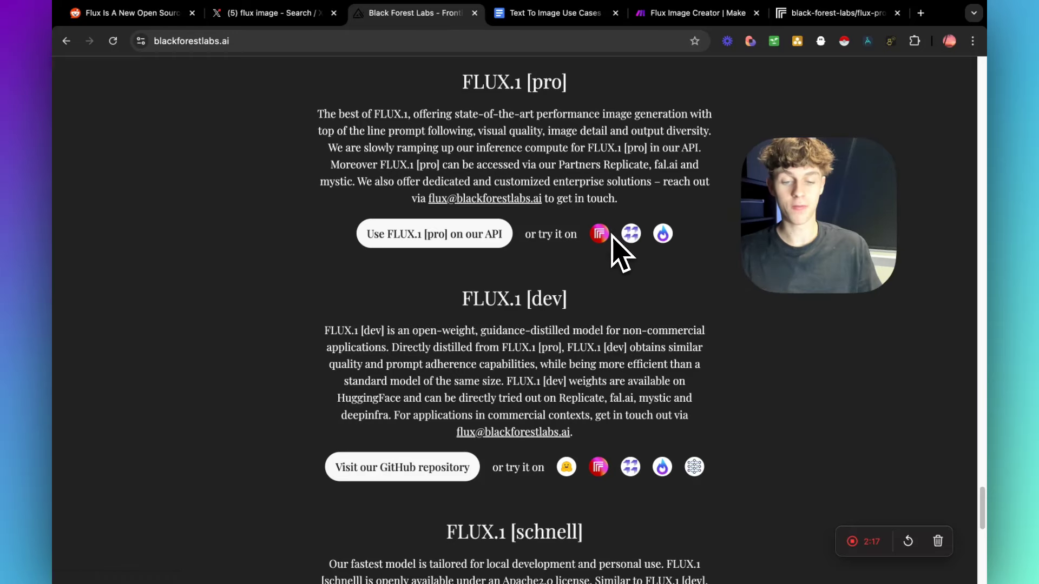
pyautogui.scroll(1, 543, 209)
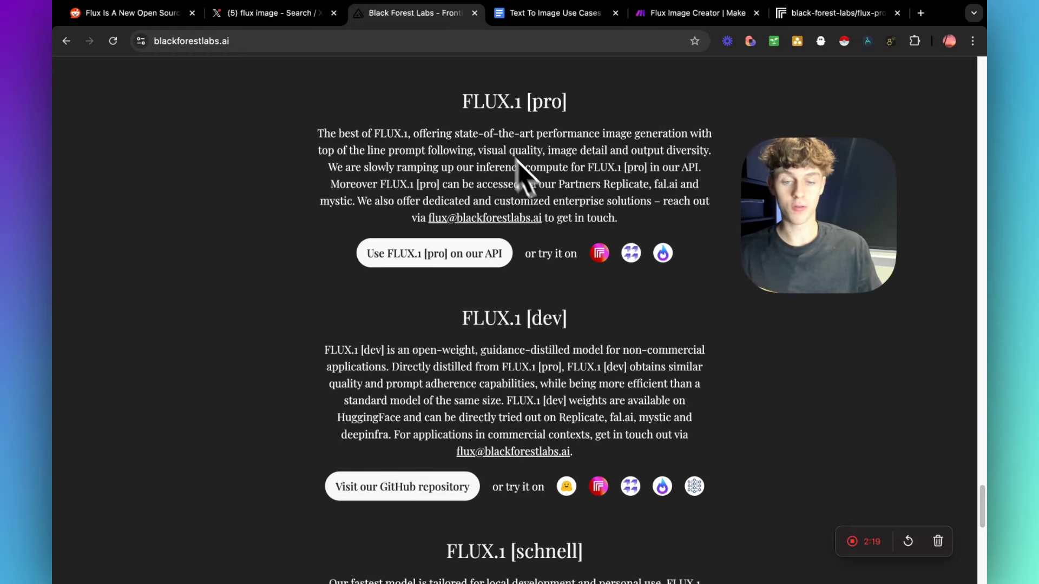
pyautogui.moveTo(462, 108); pyautogui.dragTo(552, 104)
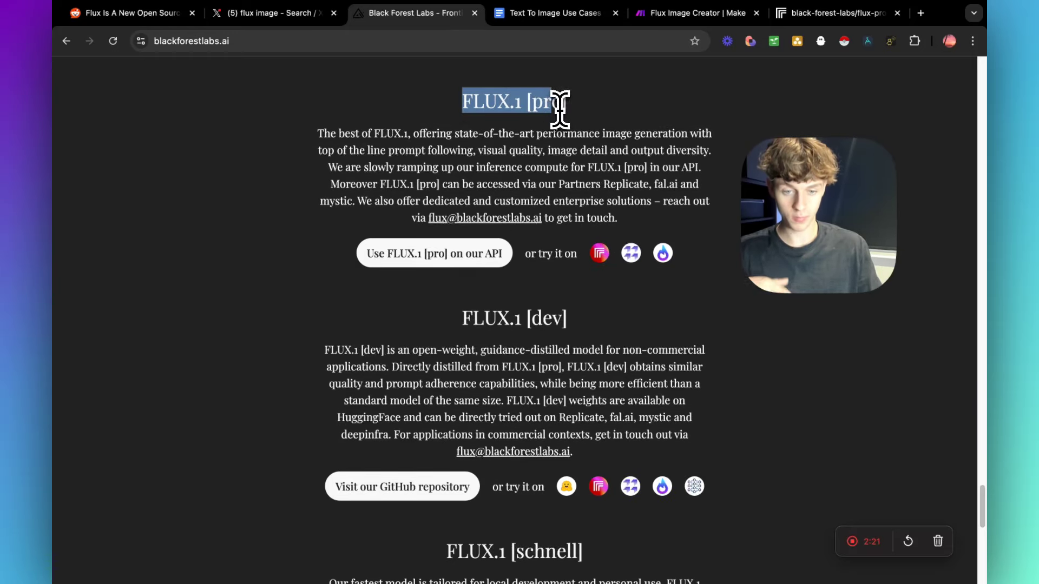
# - Open the FLUX.1 [pro] model on Replicate and review its playground inputs for prompt, aspect ratio and steps
pyautogui.click(600, 254)
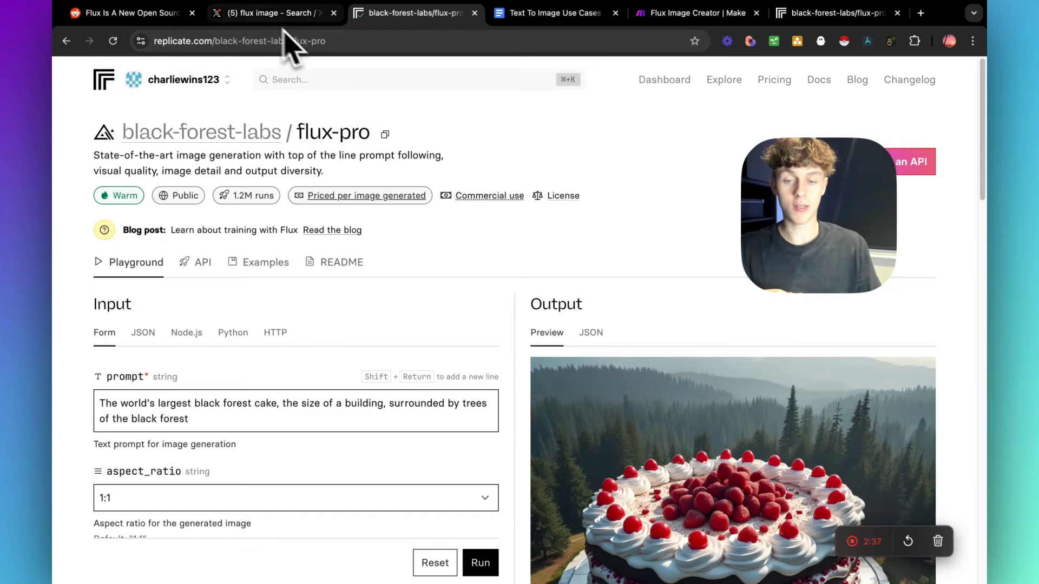
pyautogui.click(826, 15)
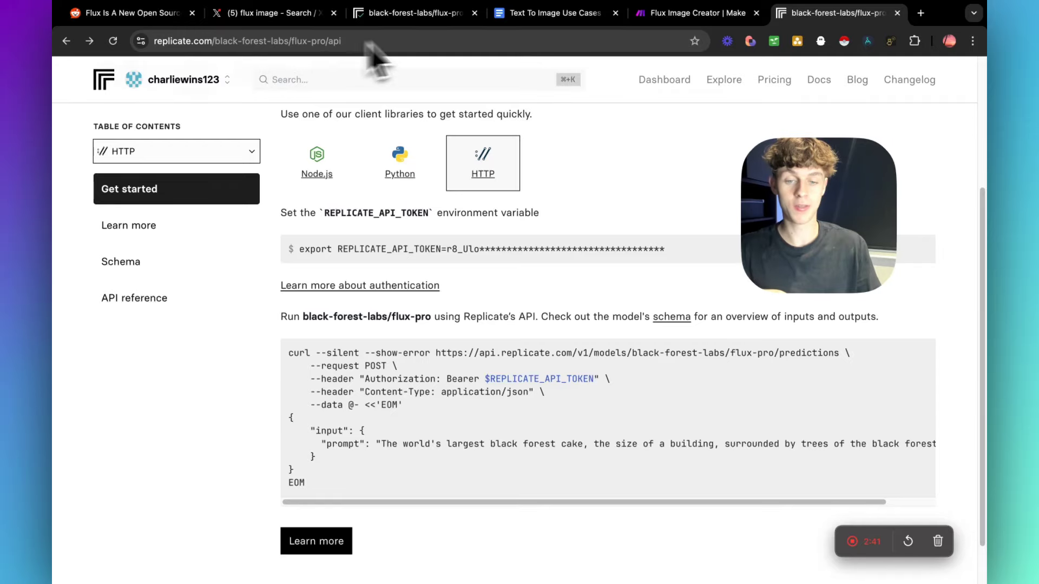
pyautogui.click(436, 16)
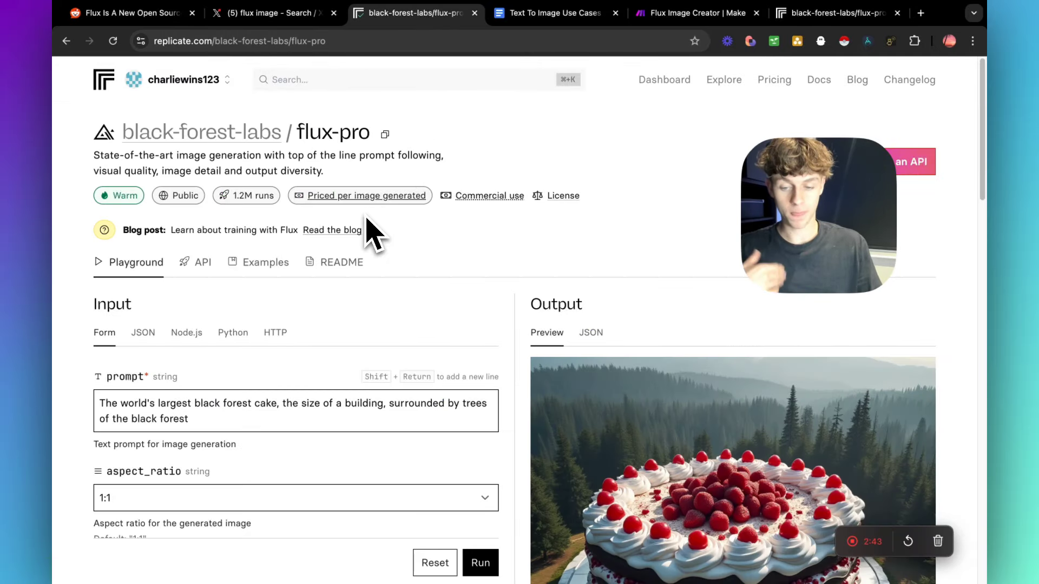
pyautogui.scroll(-2, 353, 288)
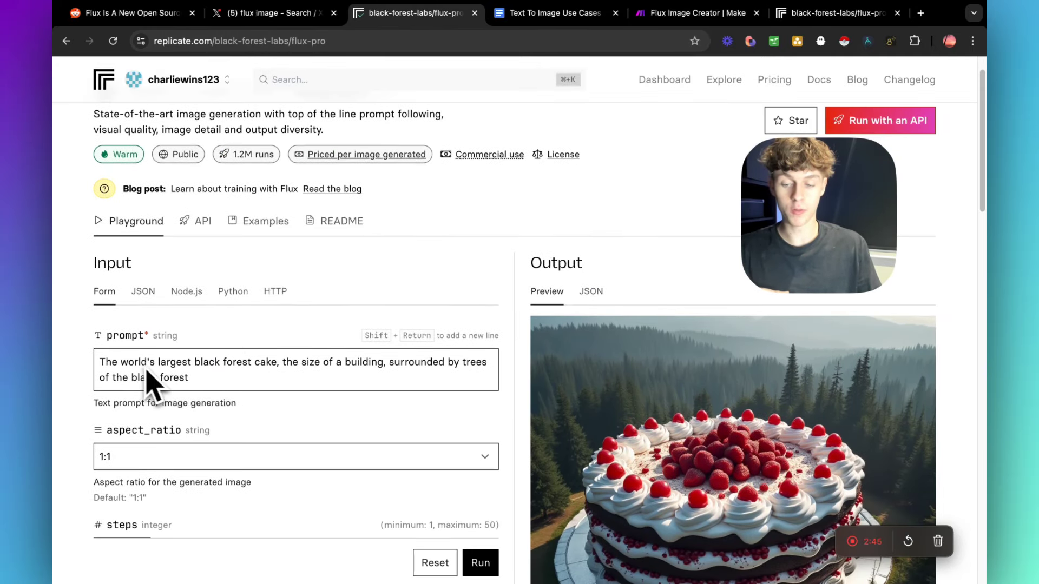
pyautogui.scroll(-3, 209, 390)
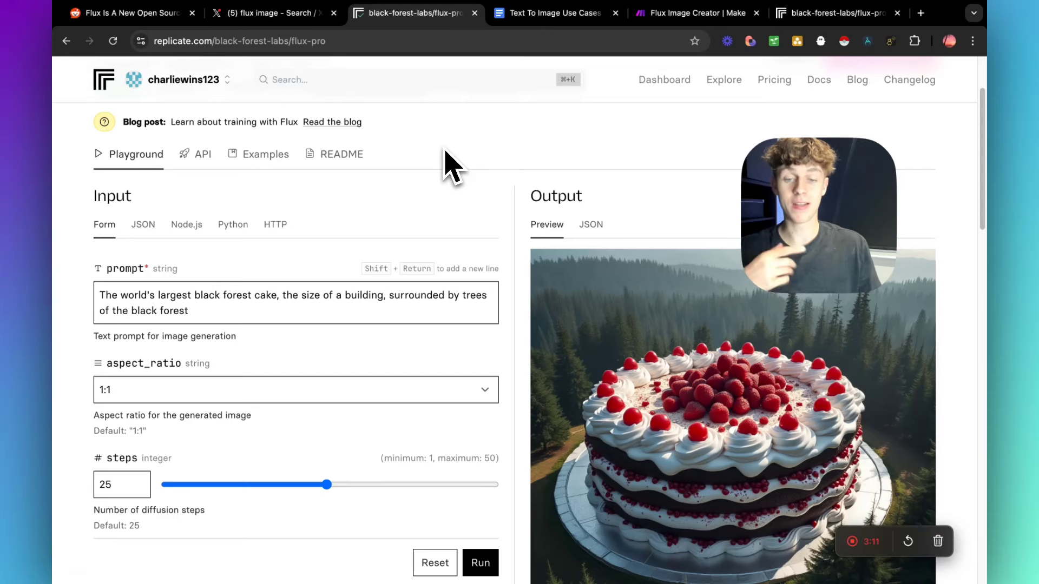
# - Switch to the Text To Image Use Cases document in Google Docs and highlight the "Hyper Testing Ad Creatives" use case
pyautogui.click(557, 13)
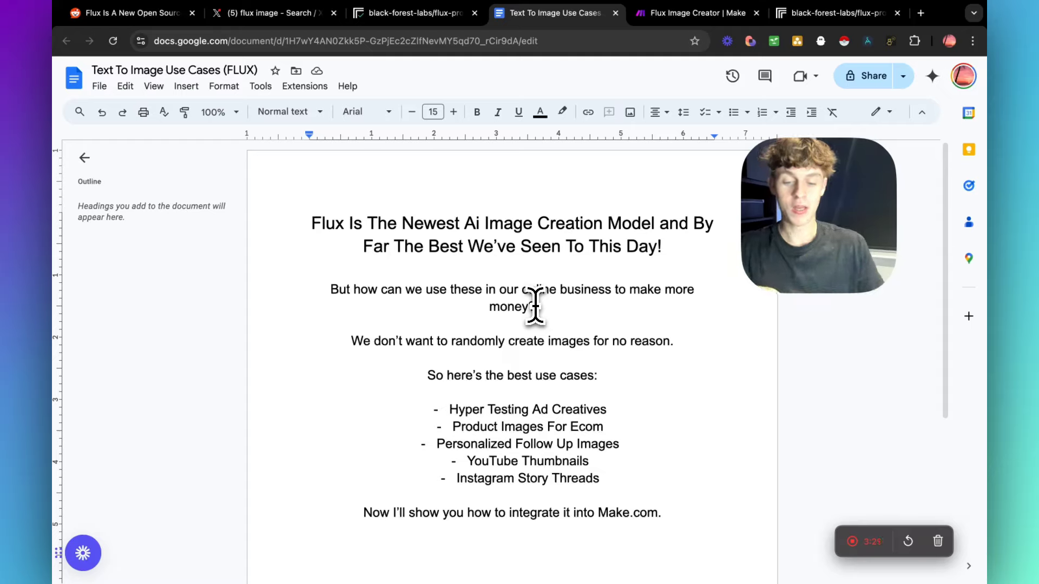
pyautogui.doubleClick(472, 410)
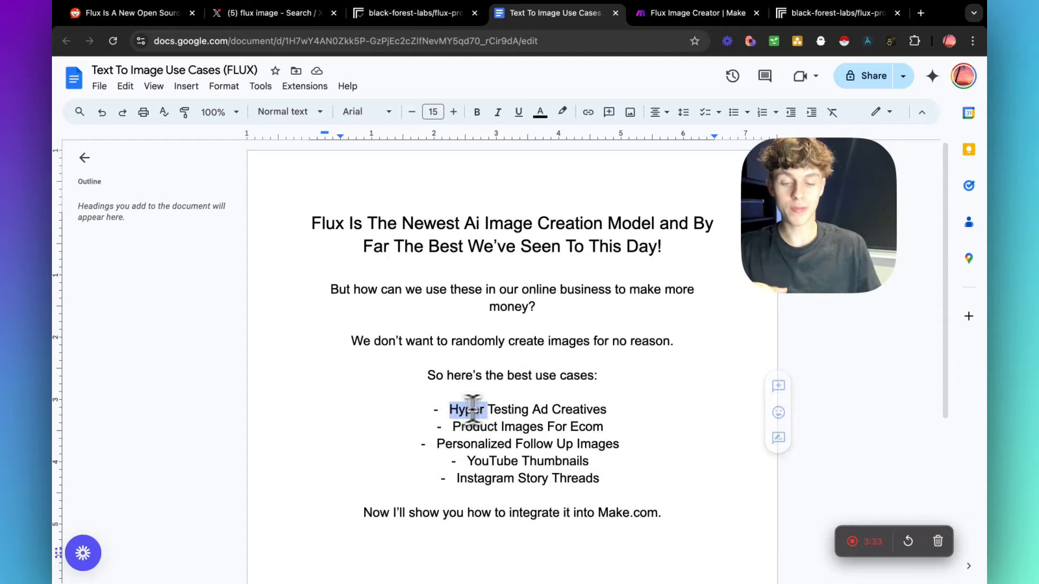
pyautogui.moveTo(472, 410); pyautogui.dragTo(610, 408)
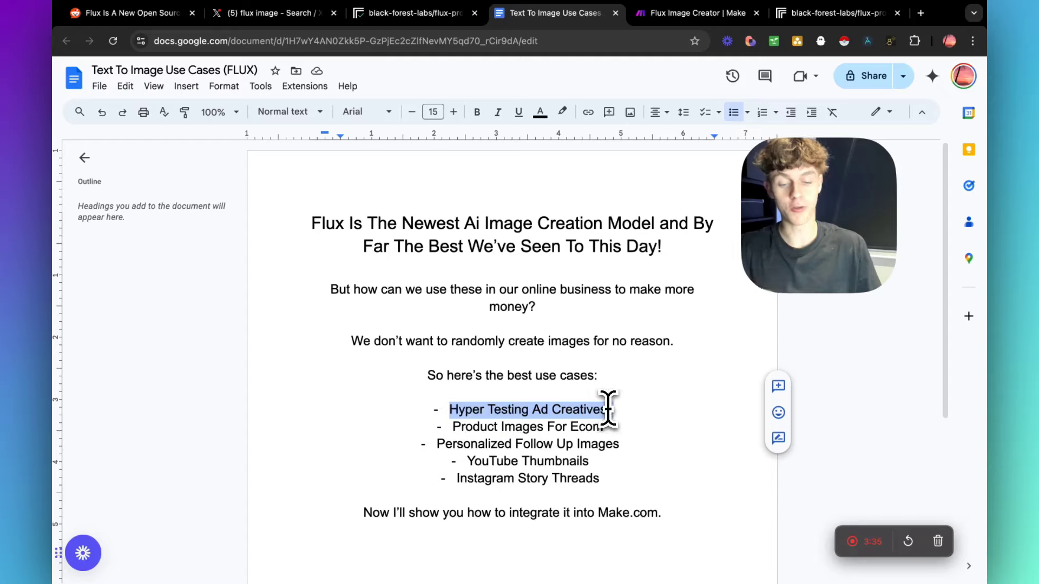
pyautogui.click(604, 410)
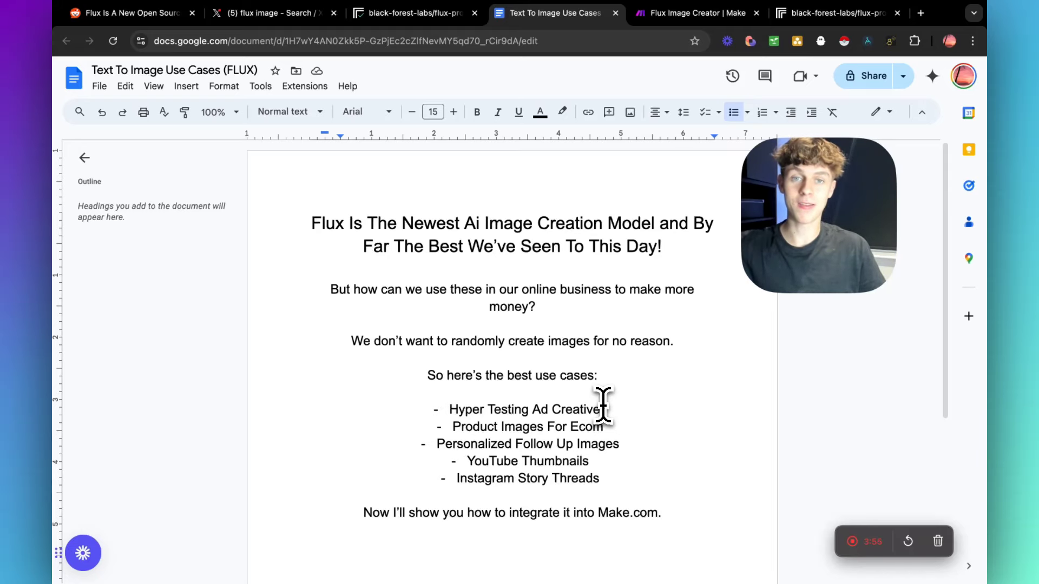
# - Revisit the Reddit sample image, then highlight the "Product Images For Ecom" use case in the Google Docs document
pyautogui.click(141, 13)
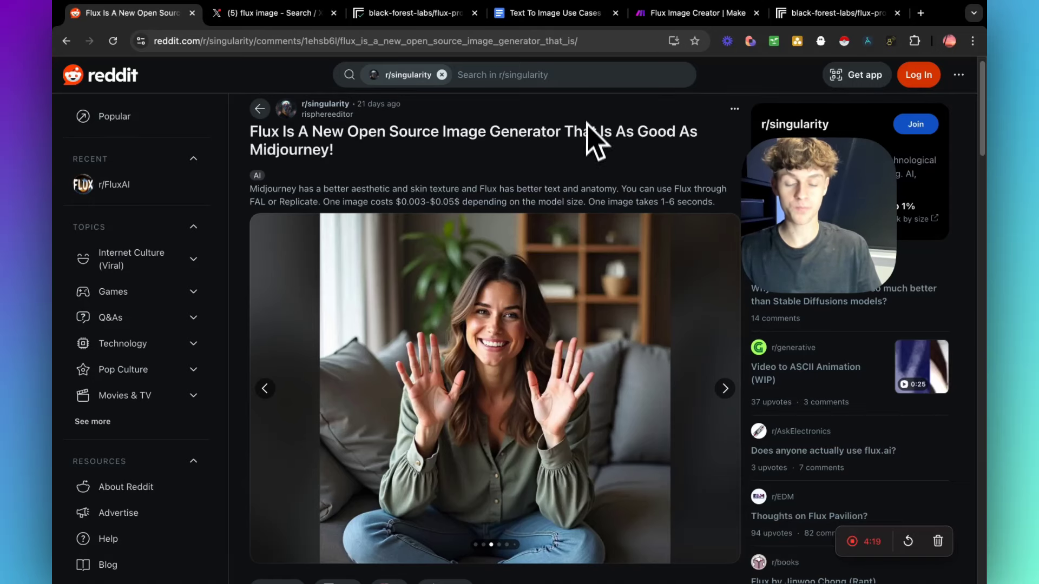
pyautogui.click(559, 21)
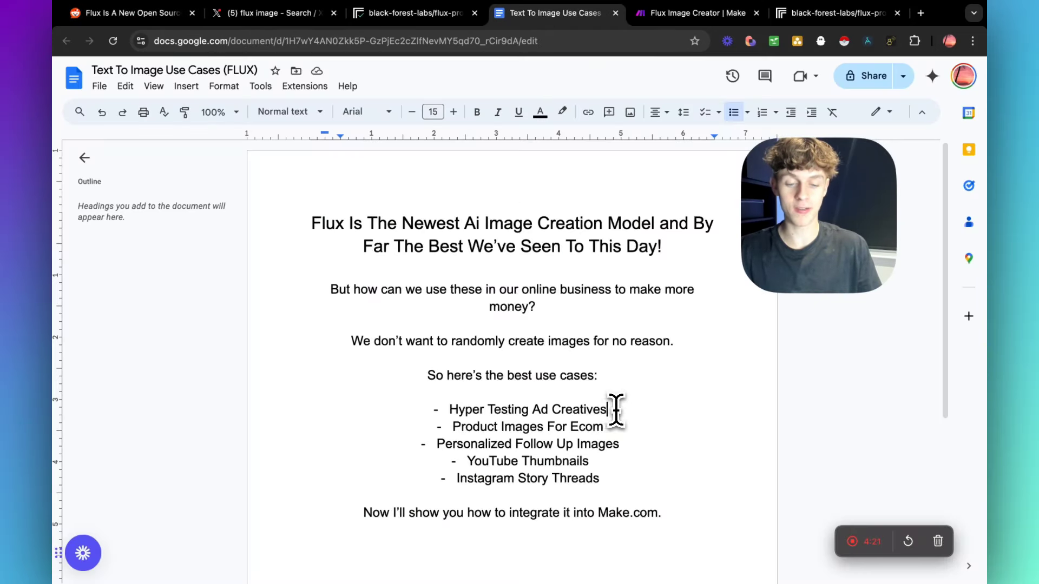
pyautogui.moveTo(612, 410); pyautogui.dragTo(441, 411)
pyautogui.moveTo(604, 427); pyautogui.dragTo(450, 431)
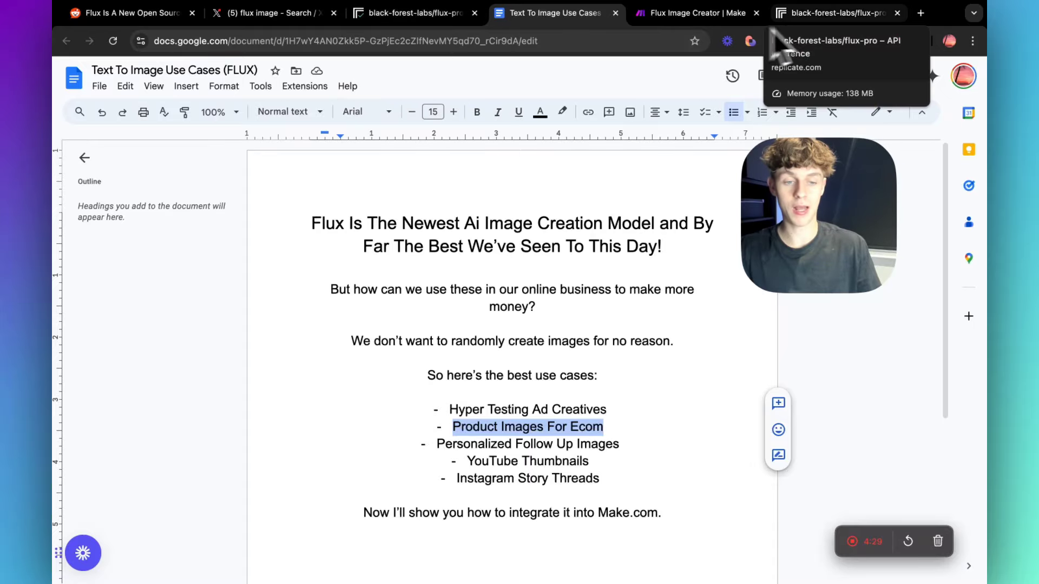
# - Return to the Black Forest Labs sample gallery and enlarge the image of the man sleeping on a couch
pyautogui.click(834, 13)
pyautogui.click(403, 12)
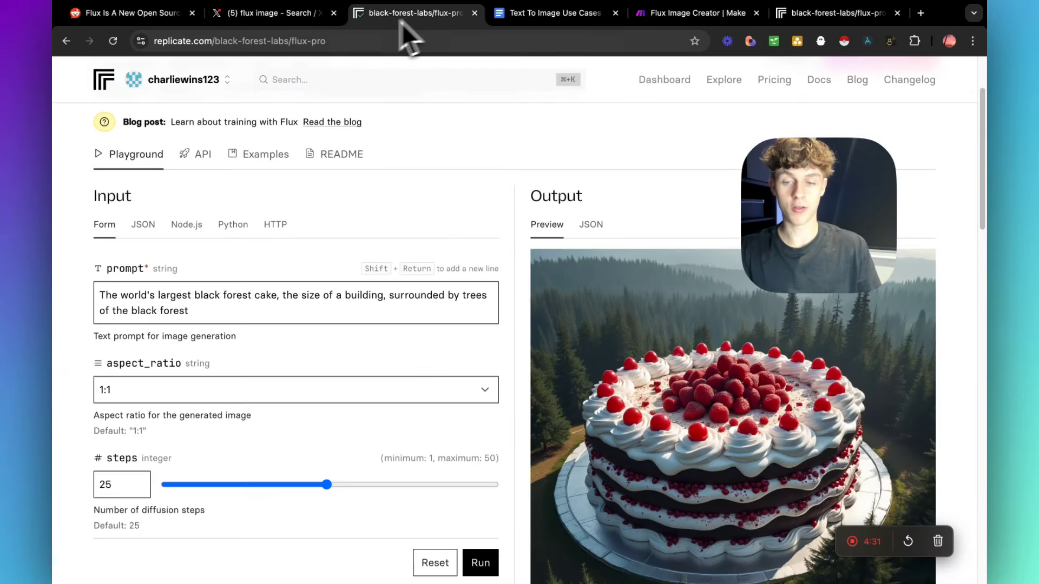
pyautogui.click(66, 41)
pyautogui.scroll(20, 196, 193)
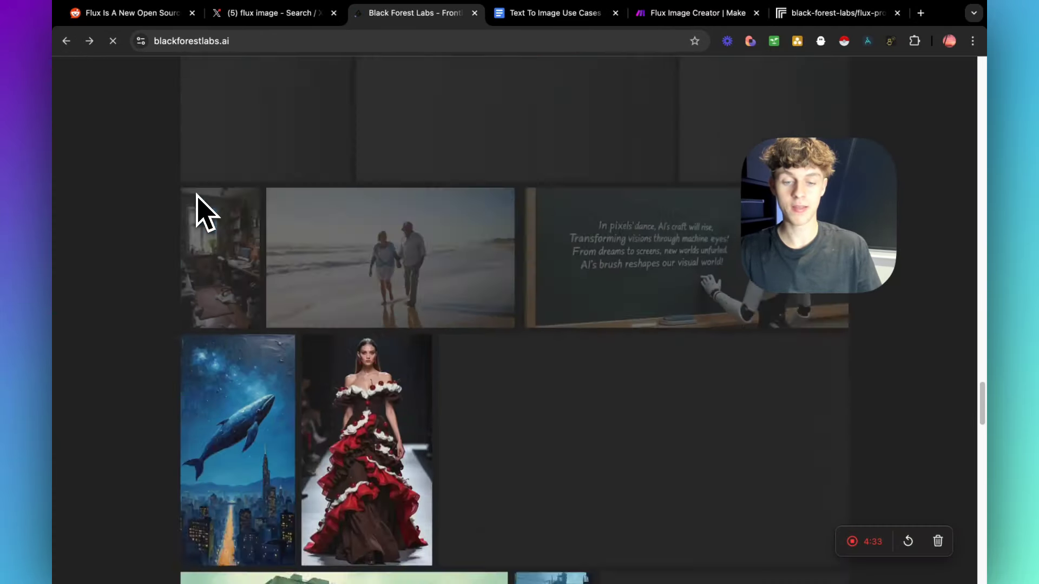
pyautogui.scroll(-6, 208, 229)
pyautogui.scroll(-5, 215, 244)
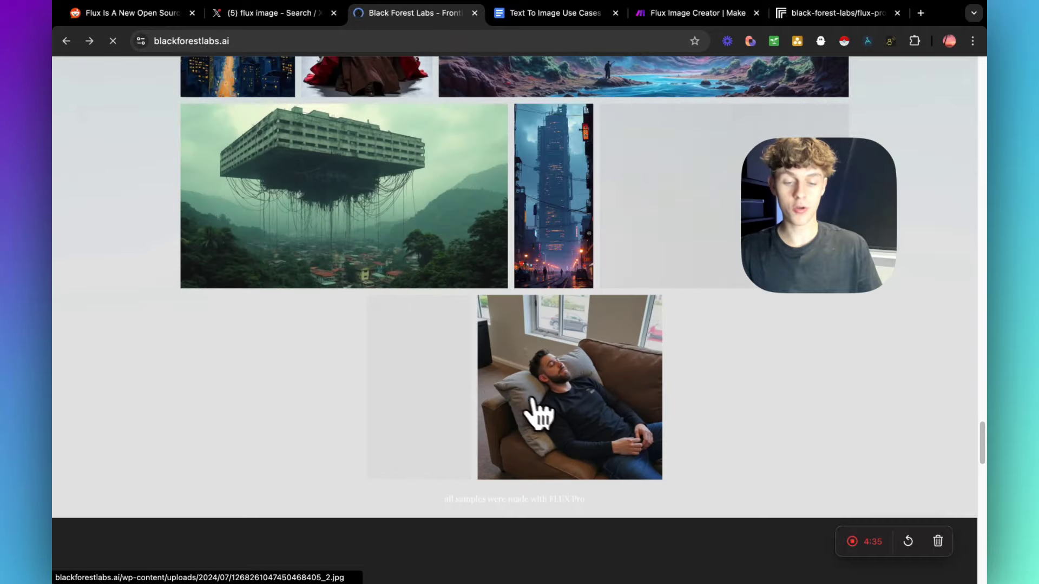
pyautogui.click(541, 413)
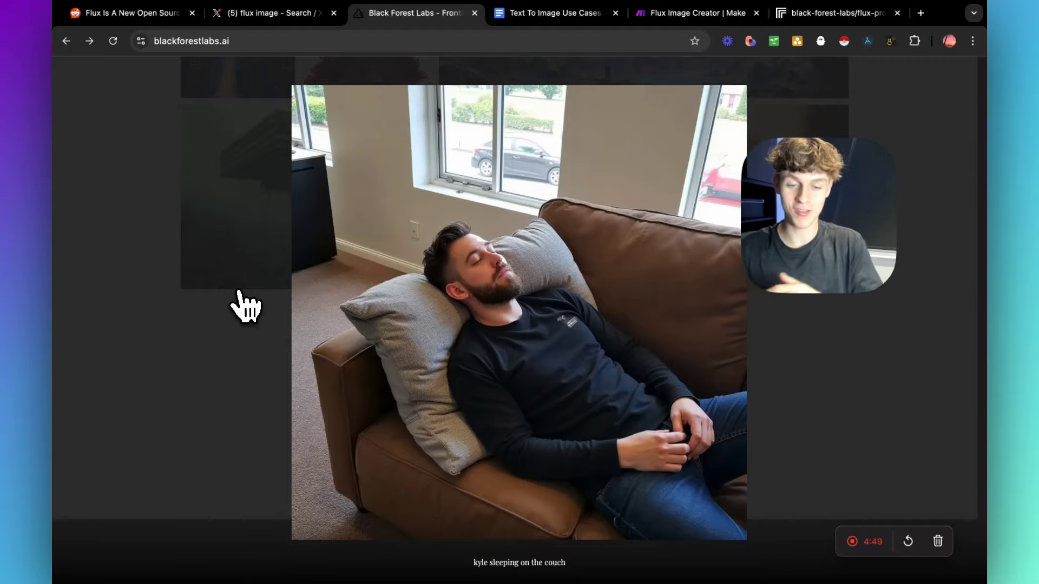
# - Go back to the use cases document in Google Docs and highlight the "Personalized Follow Up Images" item
pyautogui.click(528, 13)
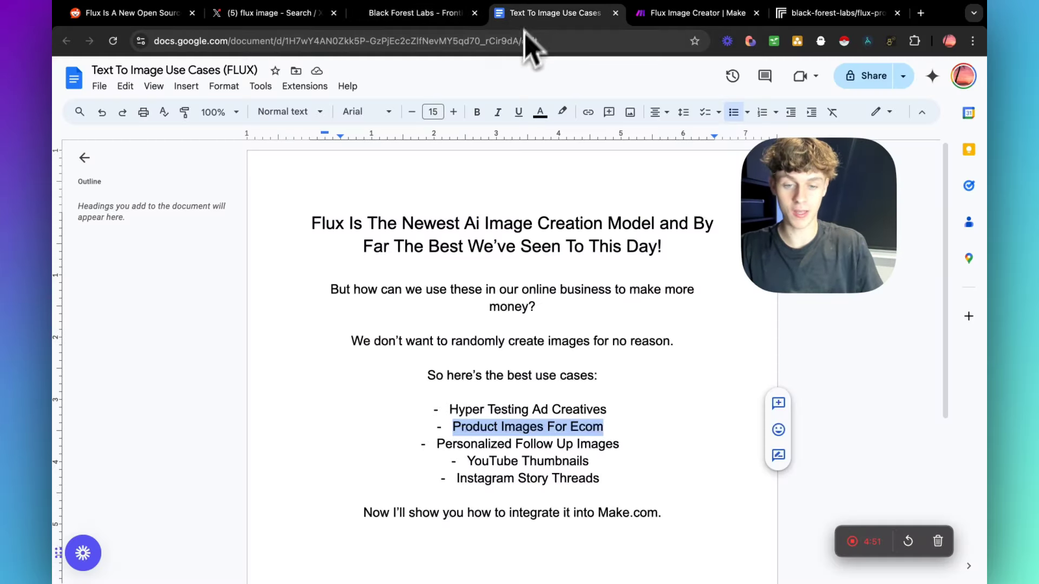
pyautogui.moveTo(438, 444); pyautogui.dragTo(624, 449)
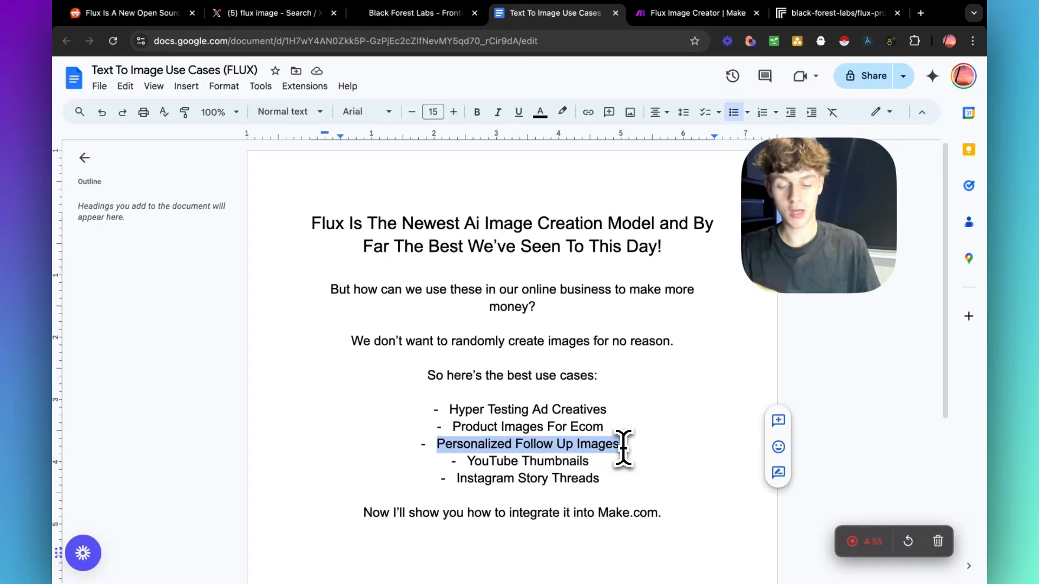
pyautogui.click(626, 446)
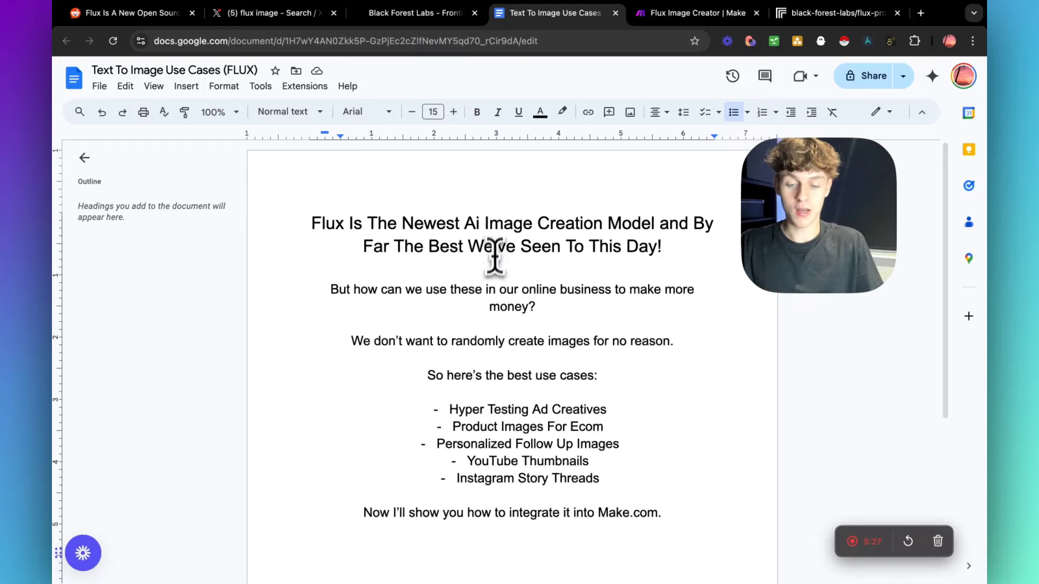
# - Highlight the "YouTube Thumbnails" and "Instagram Story Threads" use cases one after the other
pyautogui.scroll(-2, 497, 270)
pyautogui.moveTo(467, 361); pyautogui.dragTo(602, 361)
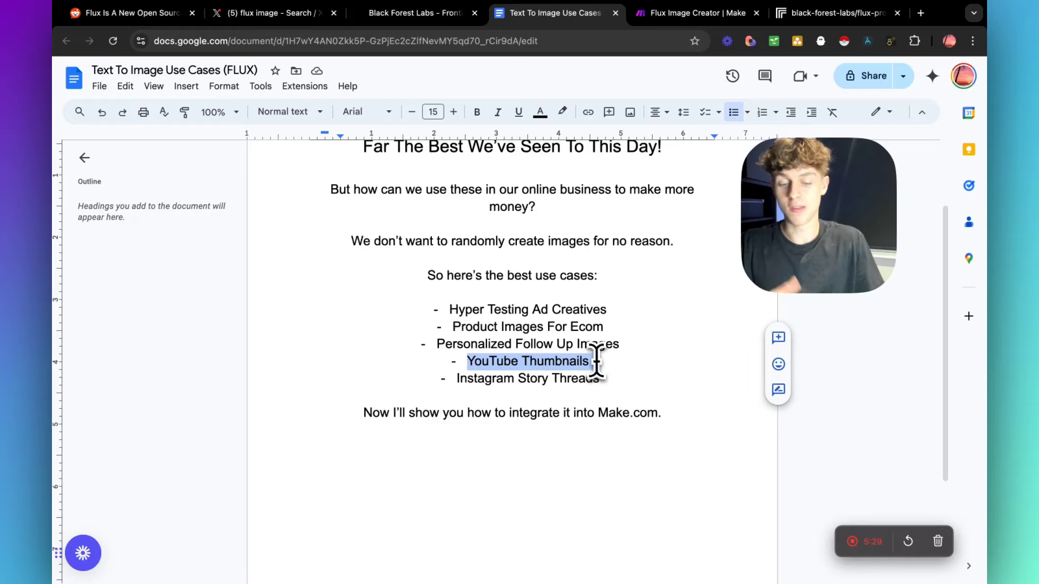
pyautogui.scroll(2, 531, 349)
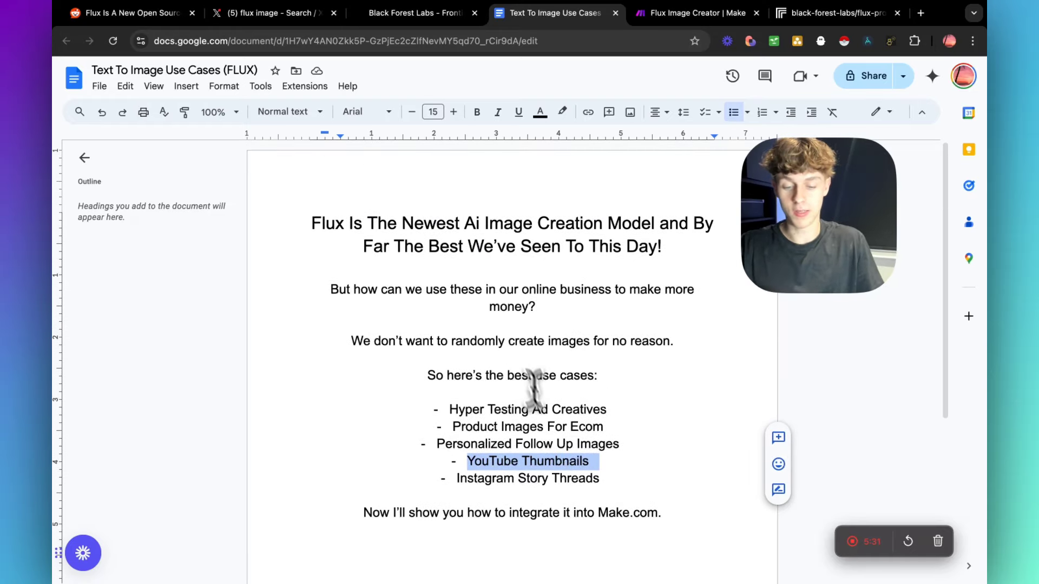
pyautogui.moveTo(474, 475); pyautogui.dragTo(598, 481)
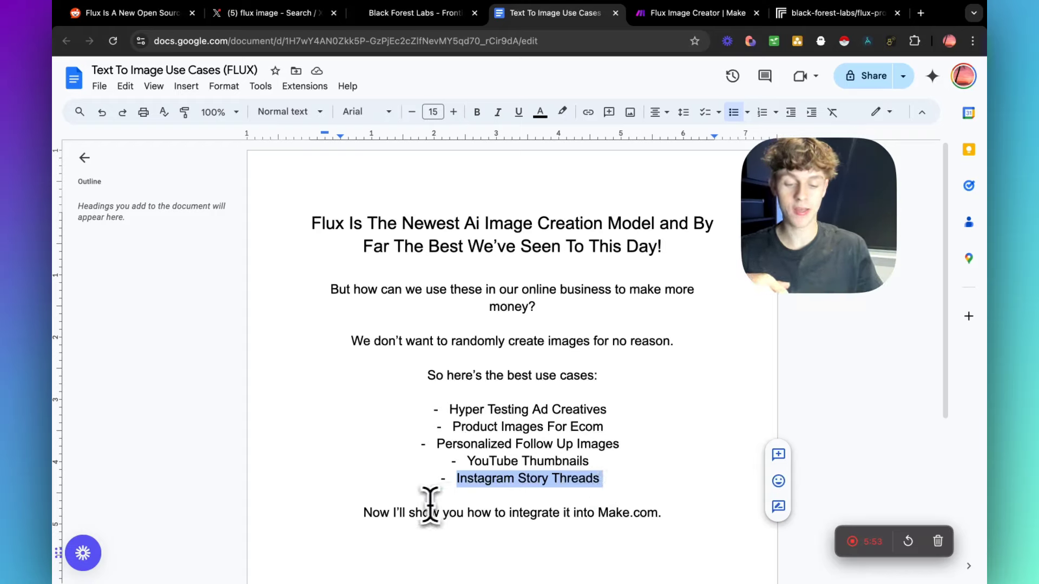
# - Highlight the document's closing line about Make.com integration, then open FLUX.1 [dev] on Replicate from the Black Forest Labs site
pyautogui.moveTo(363, 513); pyautogui.dragTo(662, 514)
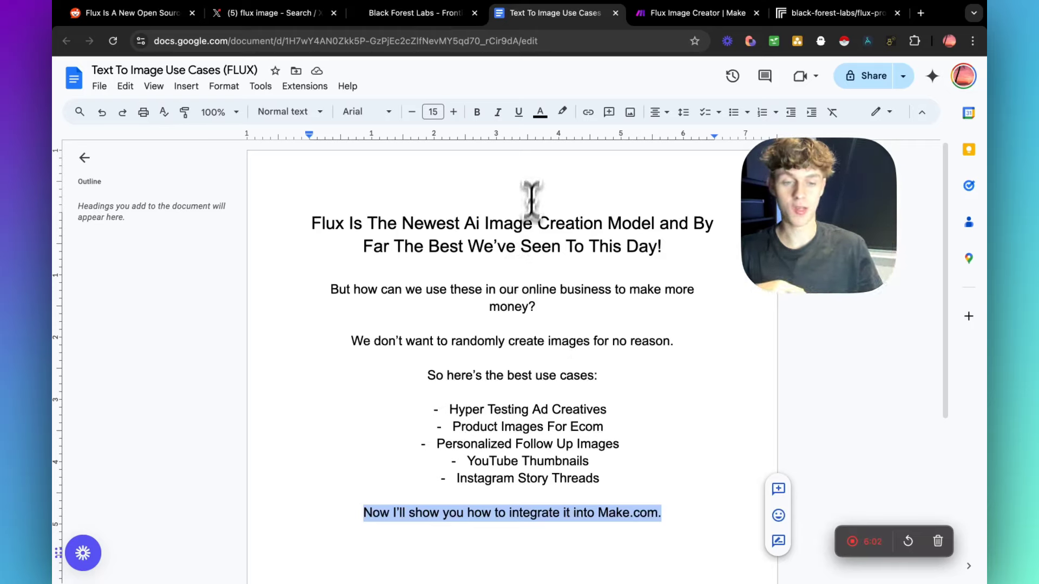
pyautogui.click(425, 16)
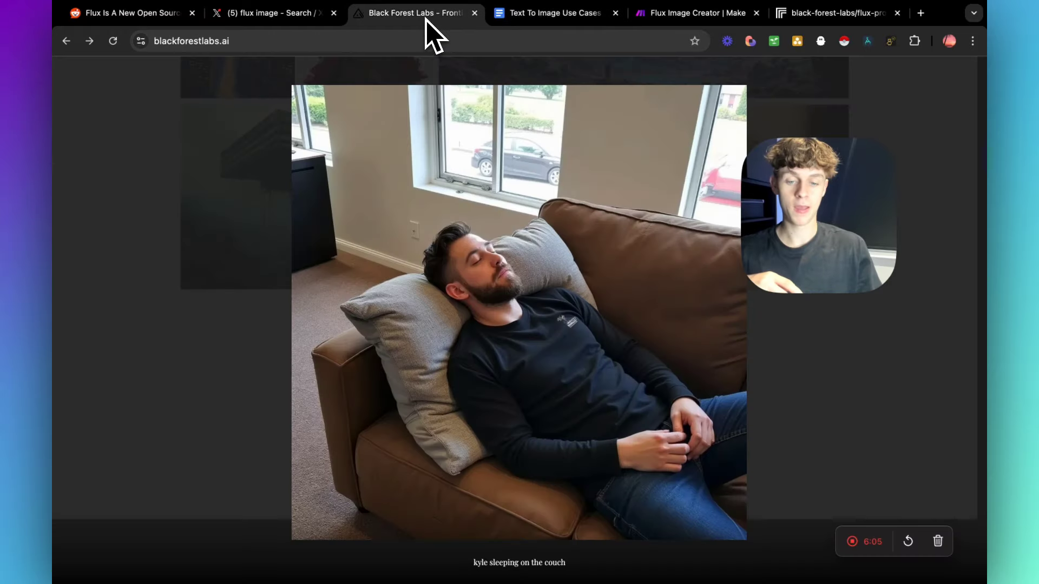
pyautogui.scroll(-15, 239, 213)
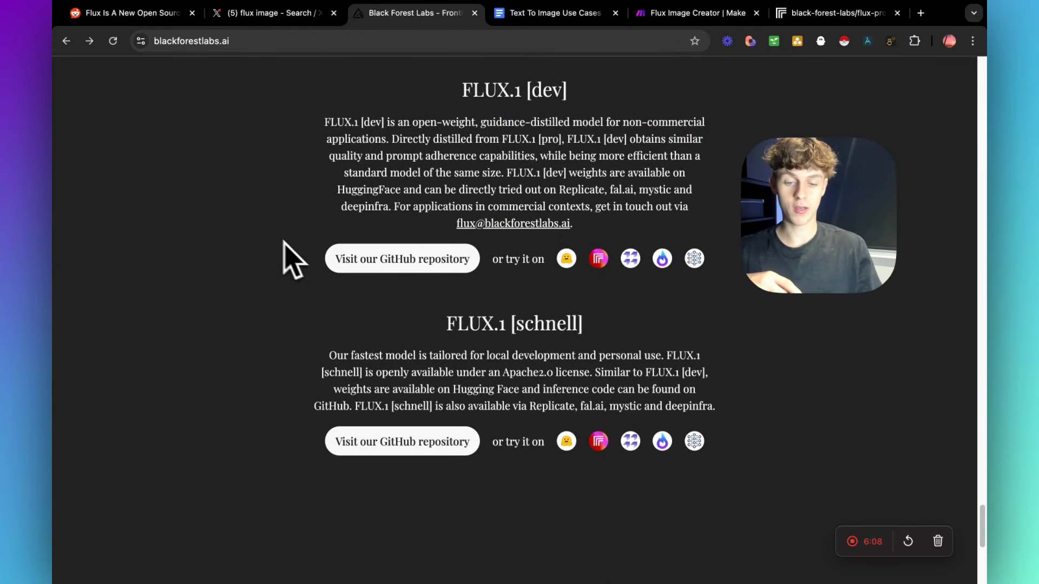
pyautogui.click(599, 259)
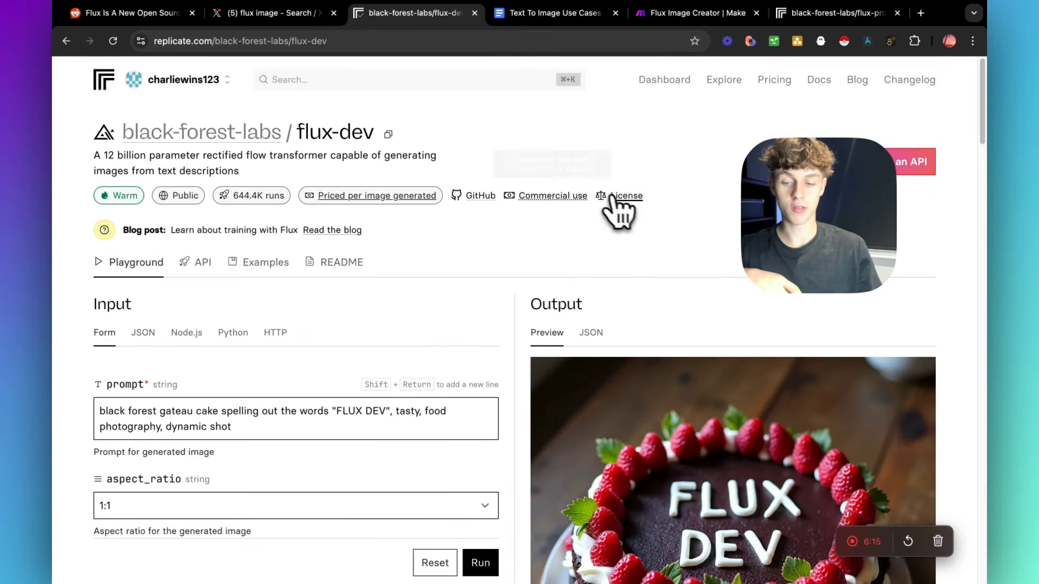
# - Look through the flux-dev playground's input parameters and sample output on Replicate
pyautogui.scroll(-5, 542, 243)
pyautogui.scroll(-4, 402, 268)
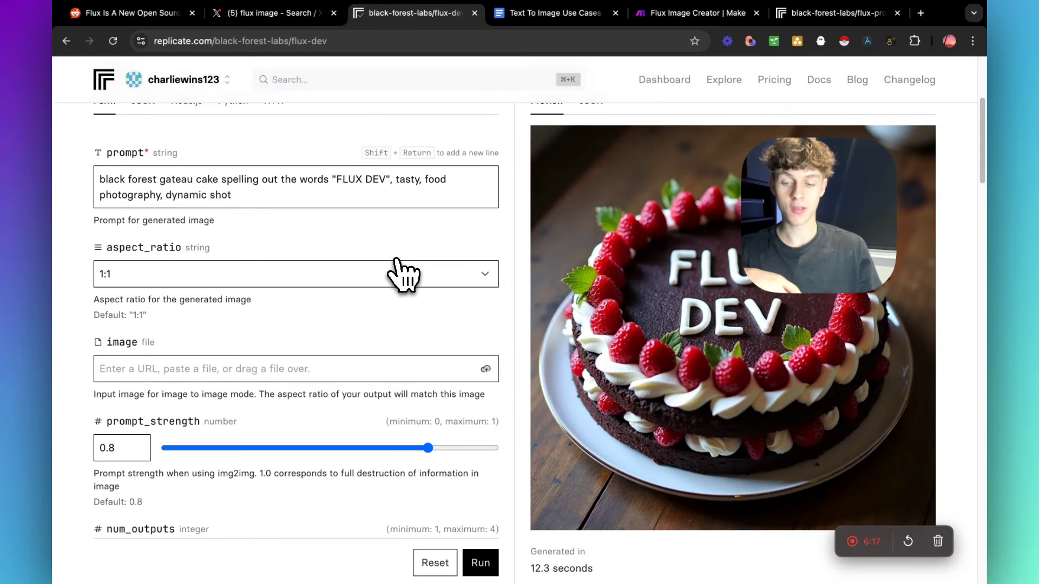
pyautogui.scroll(-4, 404, 279)
pyautogui.scroll(8, 403, 281)
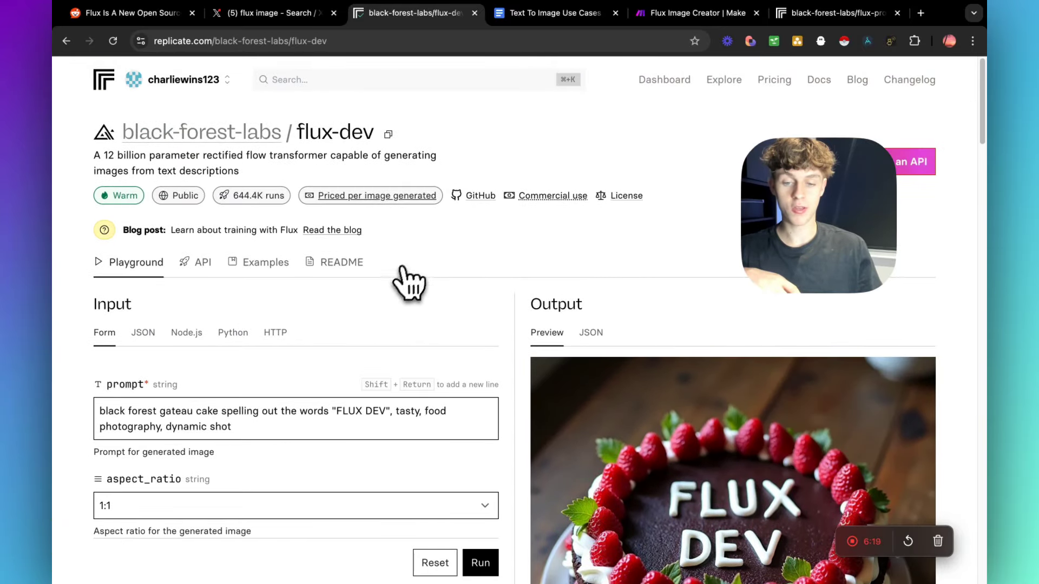
# - Show the API tokens option in the Replicate account menu, then highlight "Authorization: Bearer" in the flux-pro HTTP example
pyautogui.click(820, 16)
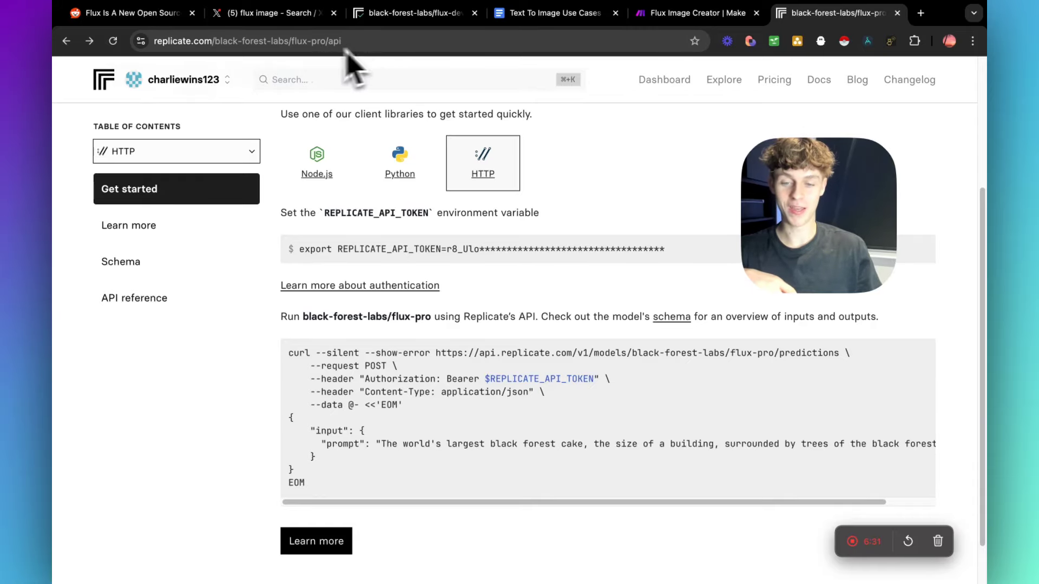
pyautogui.click(383, 16)
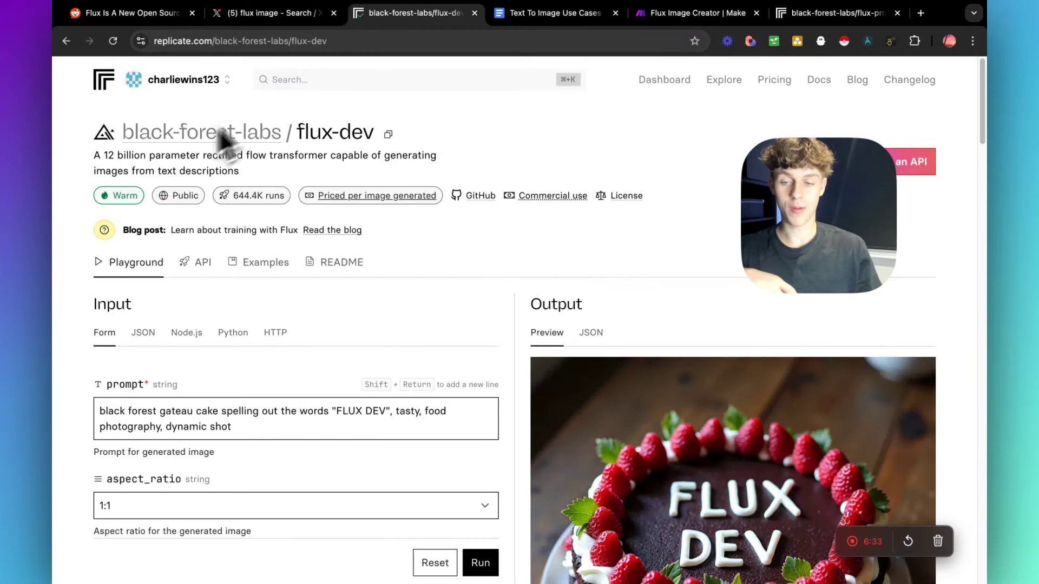
pyautogui.click(186, 82)
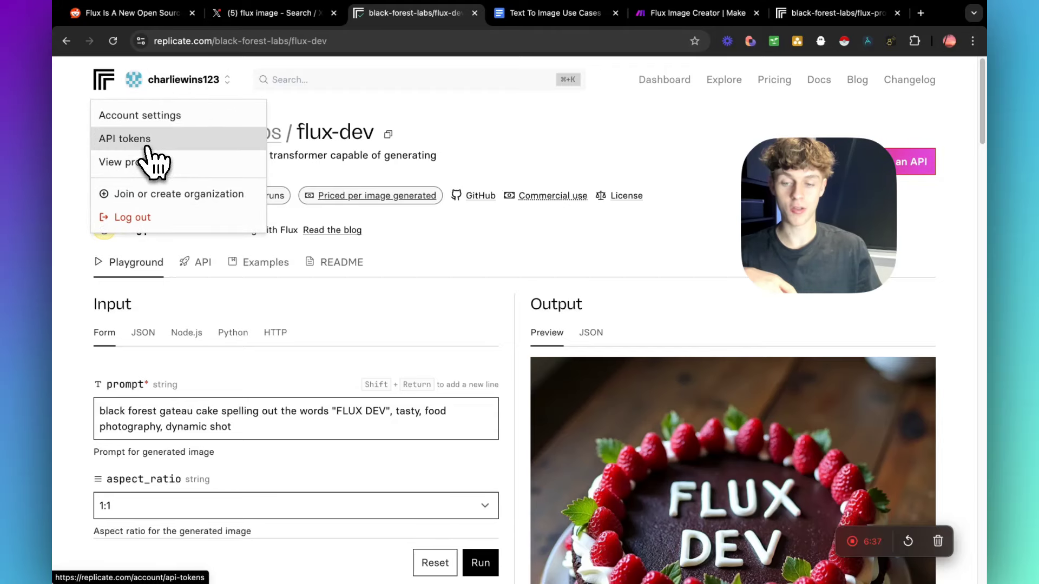
pyautogui.click(812, 13)
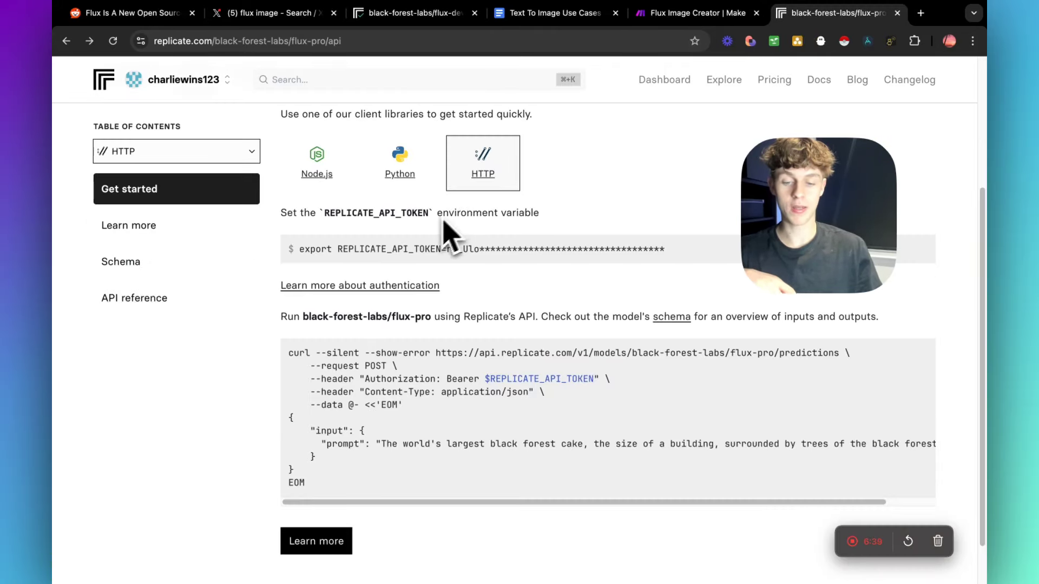
pyautogui.moveTo(365, 379); pyautogui.dragTo(475, 379)
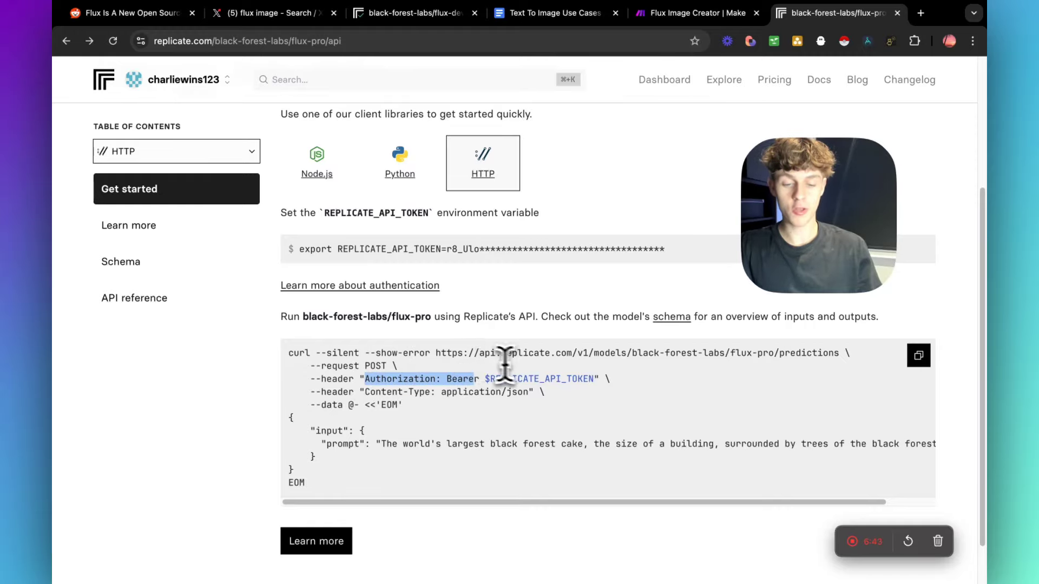
# - Switch to Make.com and view the whole Flux Image Creator scenario with its HTTP and Google Drive modules
pyautogui.click(684, 13)
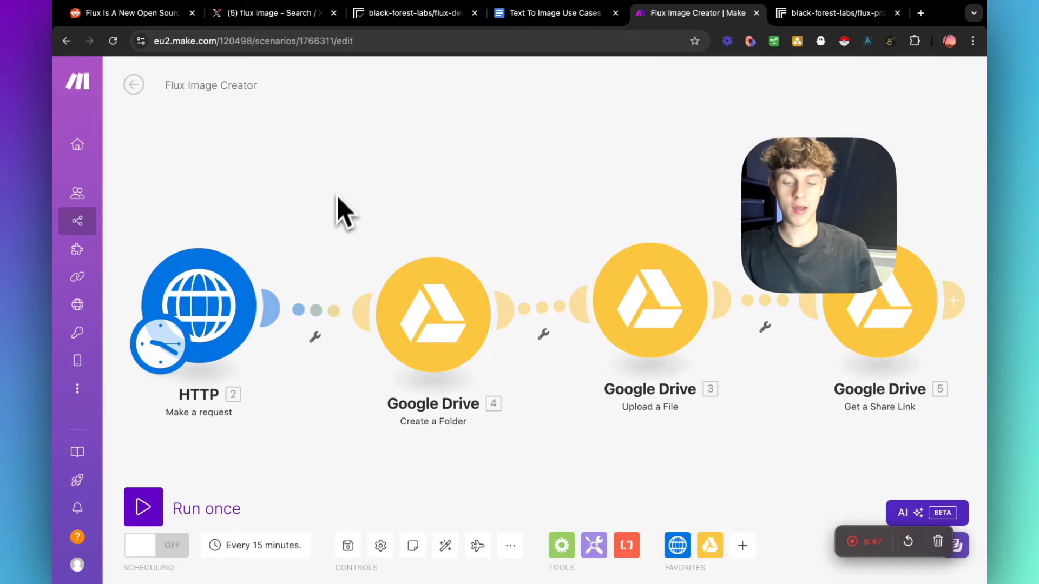
pyautogui.moveTo(337, 195); pyautogui.dragTo(328, 237)
pyautogui.moveTo(806, 236); pyautogui.dragTo(815, 193)
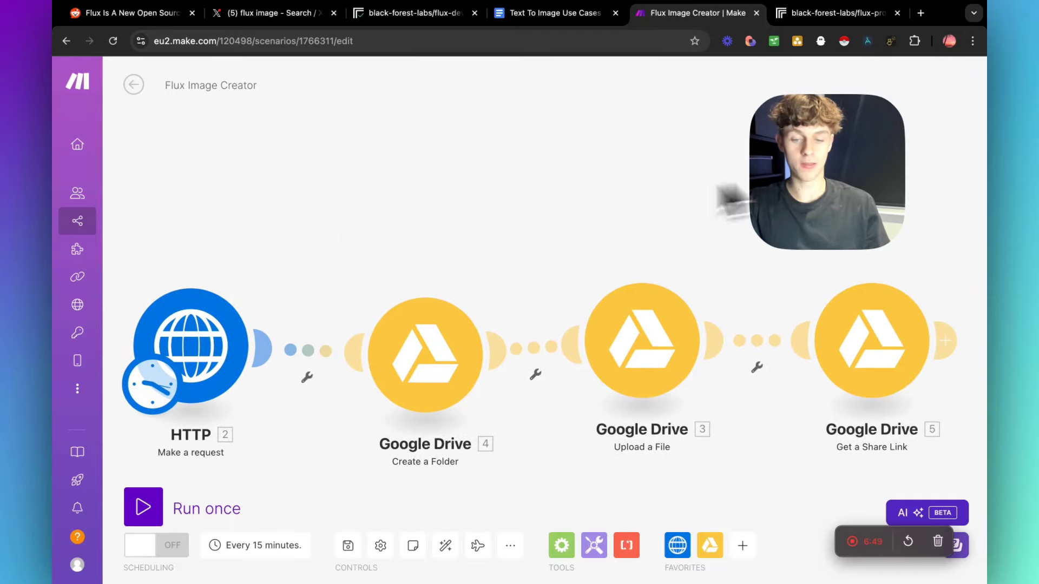
pyautogui.moveTo(408, 212); pyautogui.dragTo(413, 202)
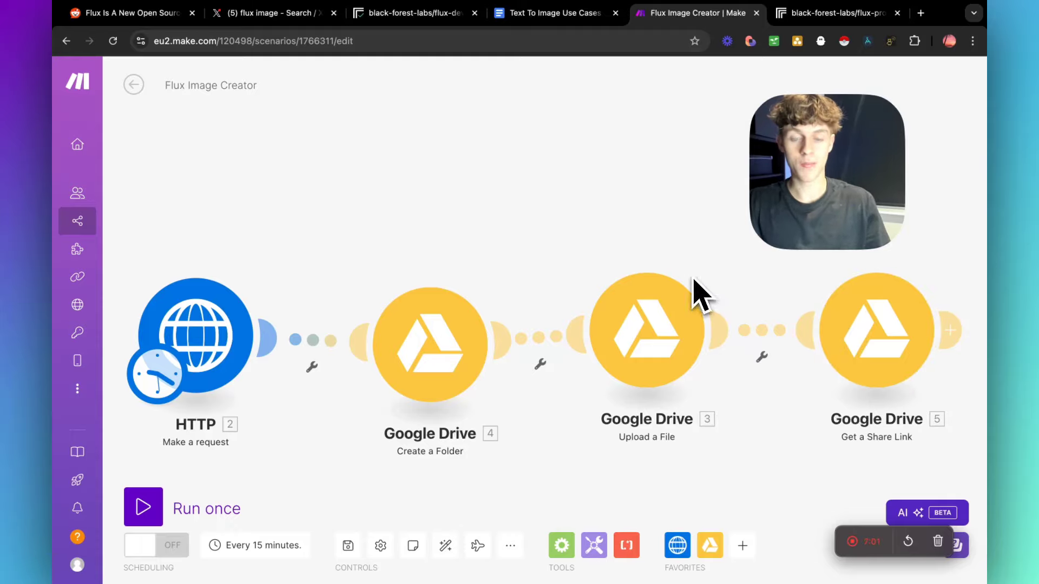
# - Leave the existing scenario, create a new one and add the HTTP "Make a request" module to it
pyautogui.click(139, 89)
pyautogui.click(142, 90)
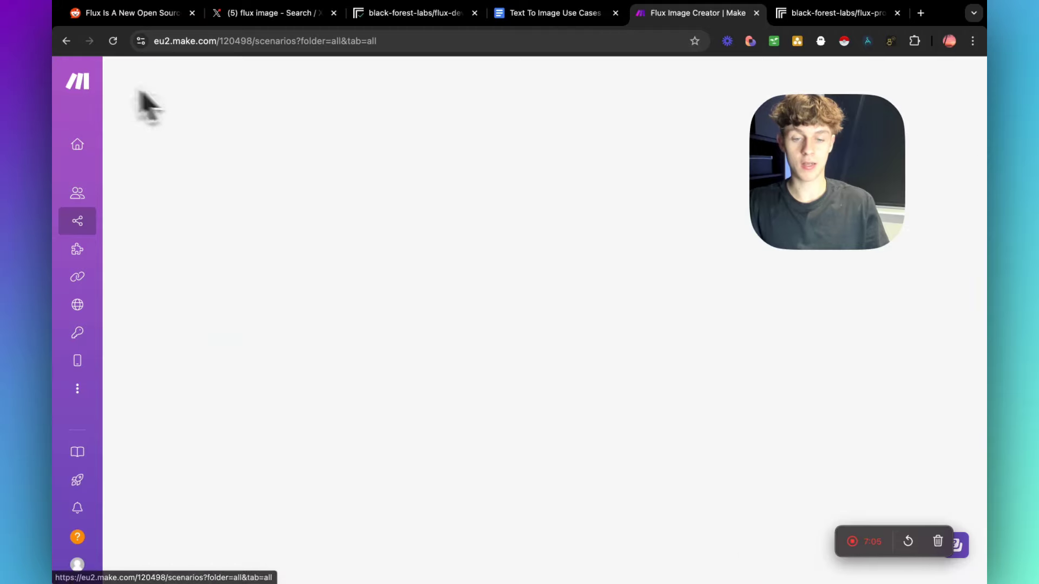
pyautogui.click(853, 85)
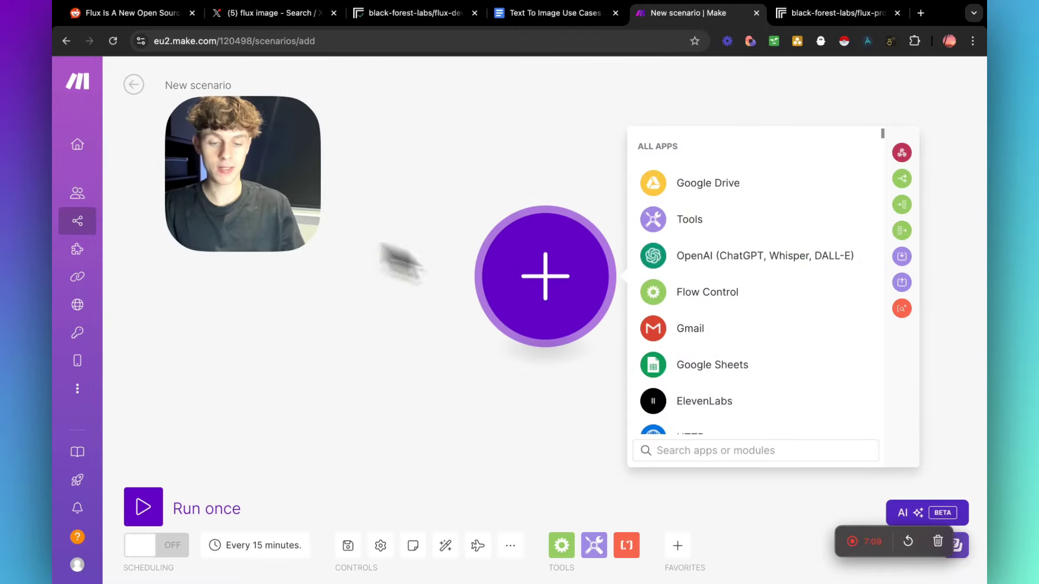
pyautogui.click(703, 443)
pyautogui.write('http')
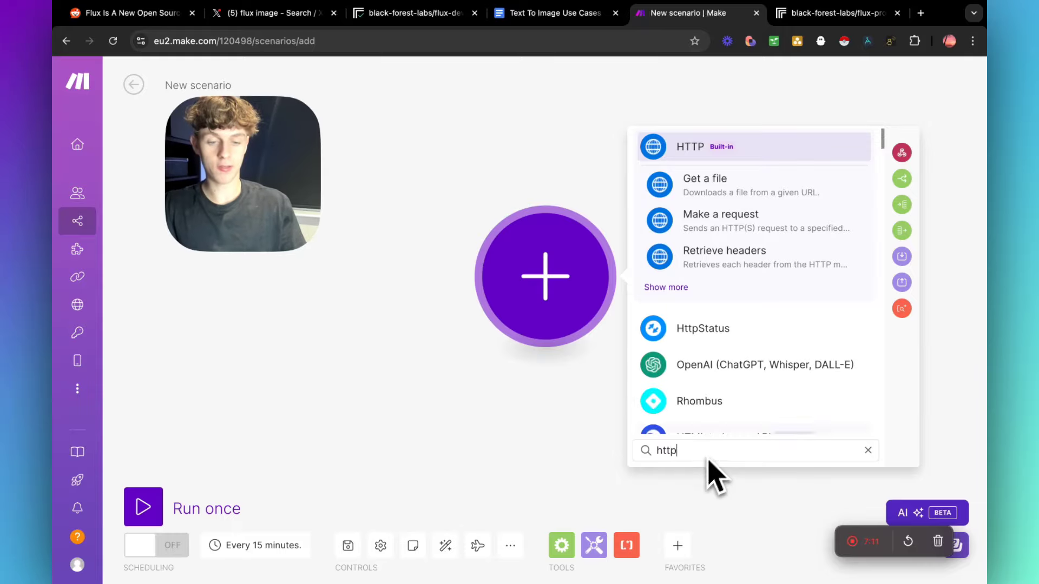
pyautogui.click(735, 237)
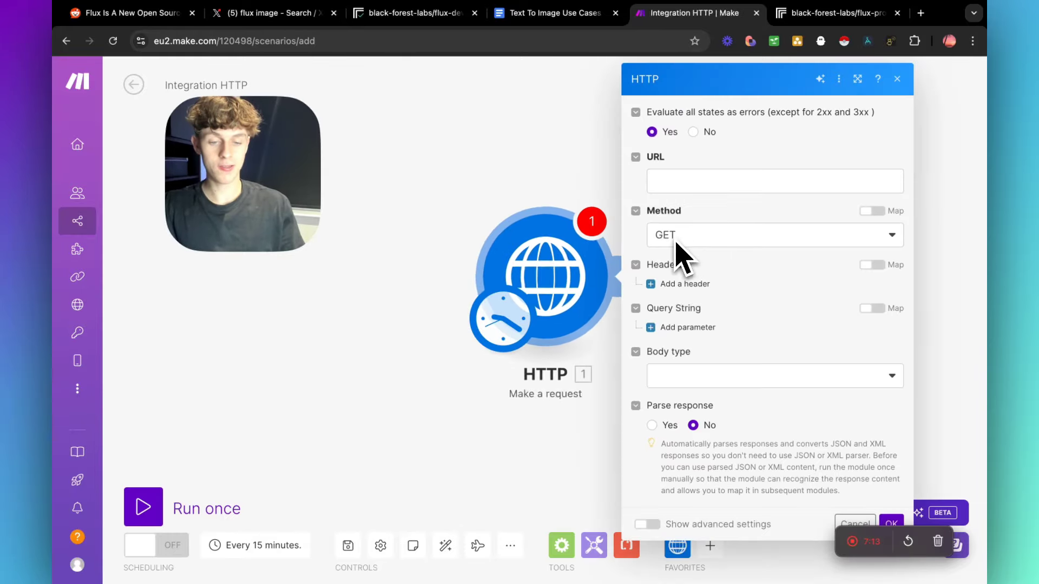
pyautogui.click(674, 186)
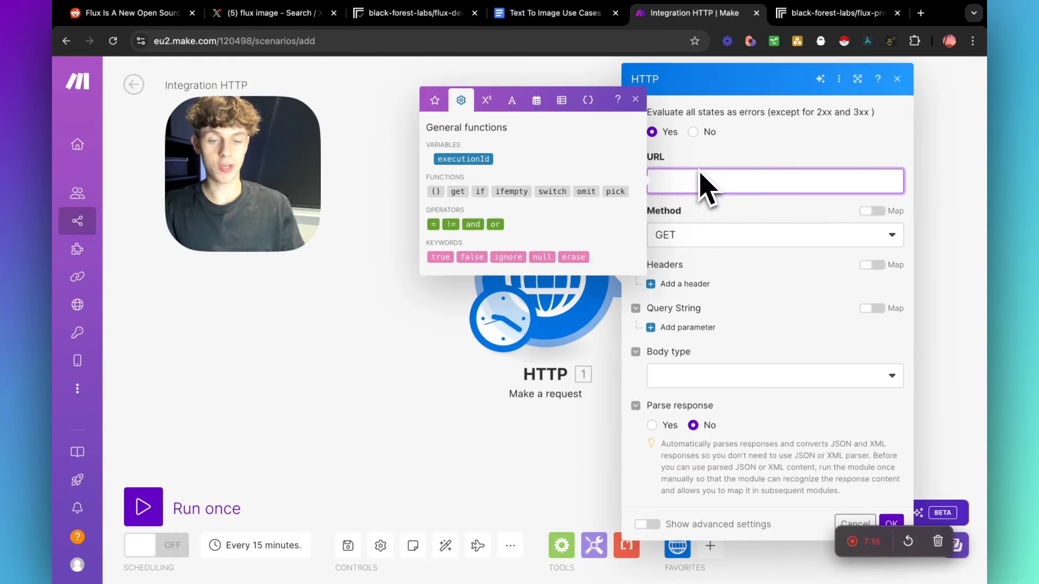
pyautogui.click(831, 13)
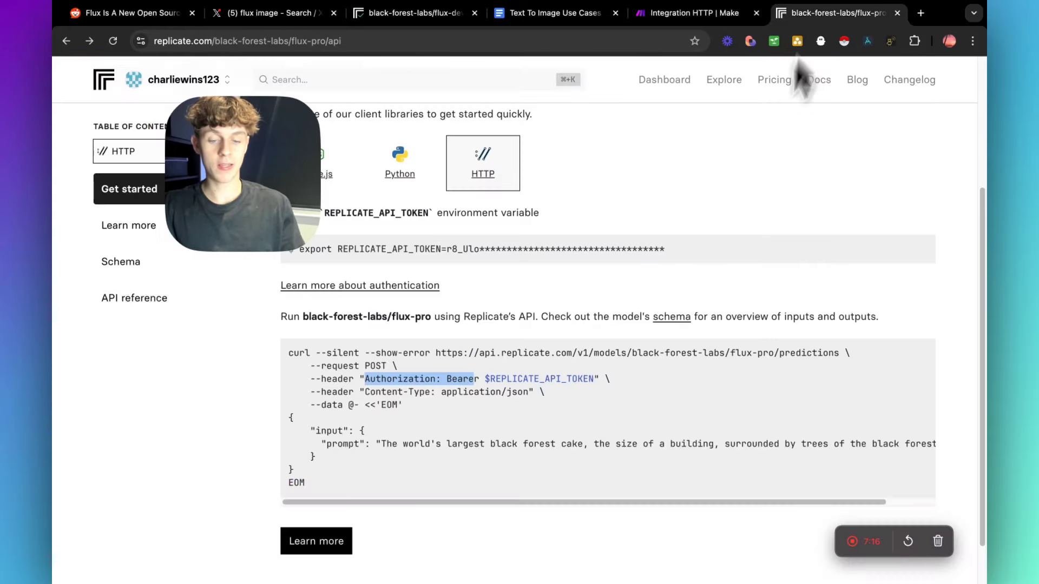
pyautogui.click(406, 361)
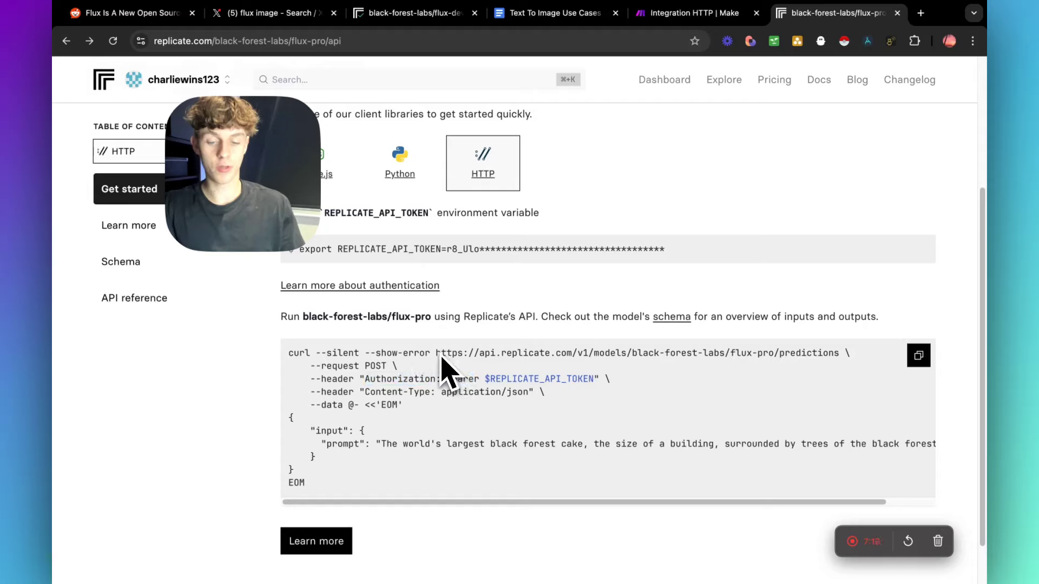
pyautogui.moveTo(437, 354); pyautogui.dragTo(842, 356)
pyautogui.press('super+c')
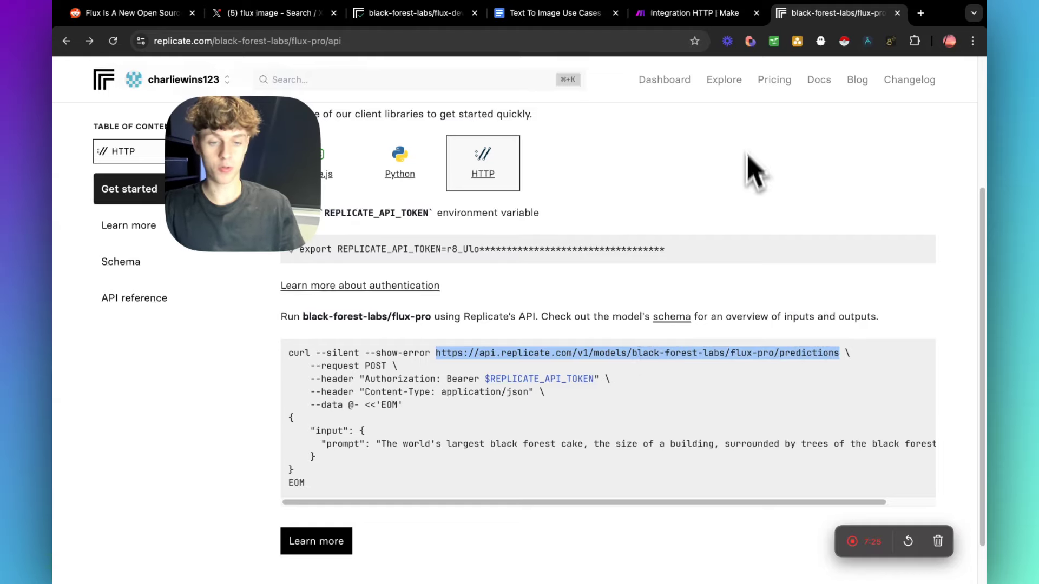
pyautogui.click(697, 17)
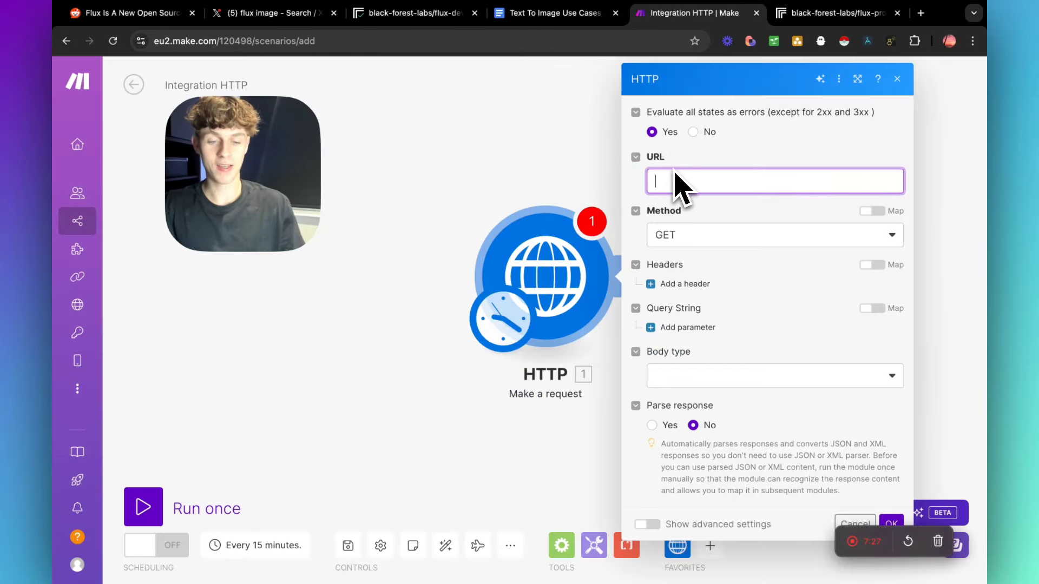
pyautogui.press('super+v')
pyautogui.click(687, 250)
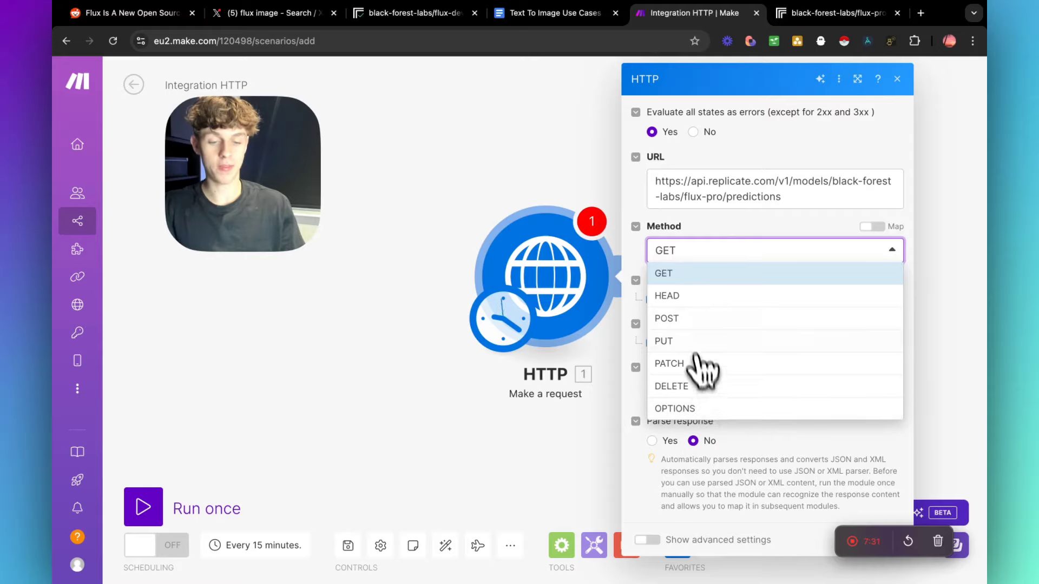
pyautogui.click(693, 319)
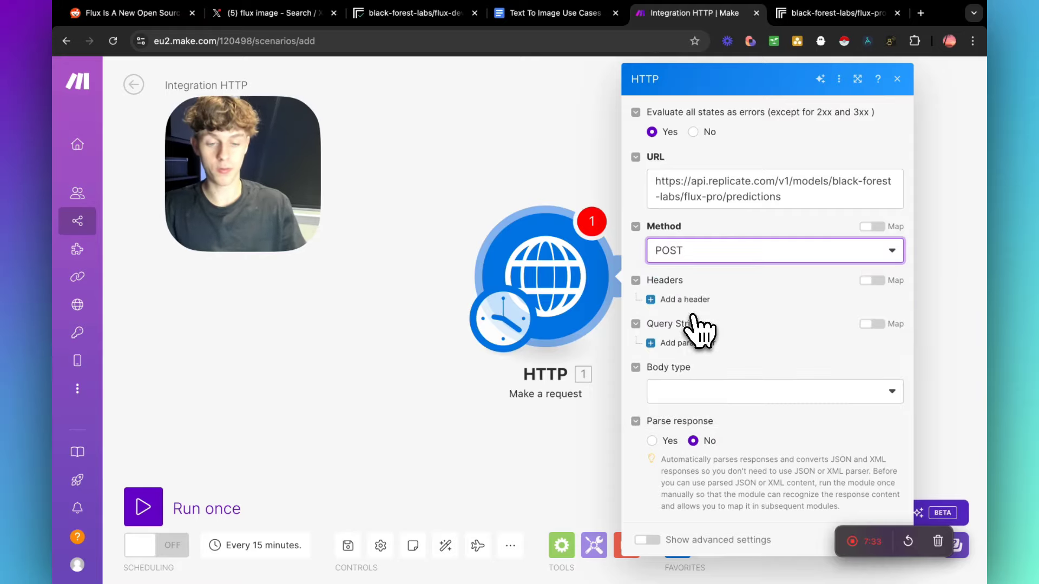
# - Add a request header named "Authorization", copied from Replicate's HTTP example, and start its value with "Bearer"
pyautogui.click(828, 16)
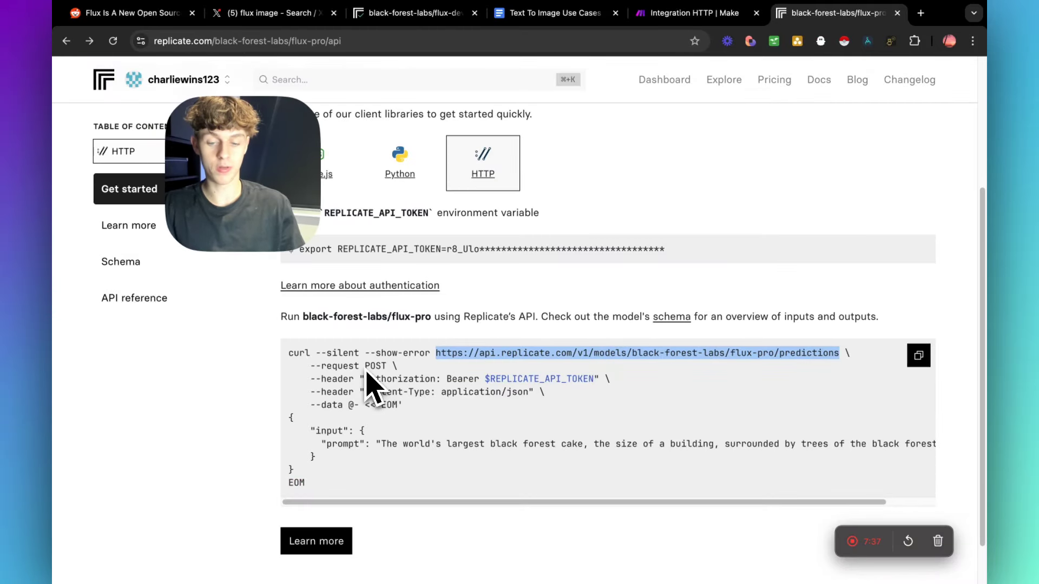
pyautogui.moveTo(366, 380); pyautogui.dragTo(437, 380)
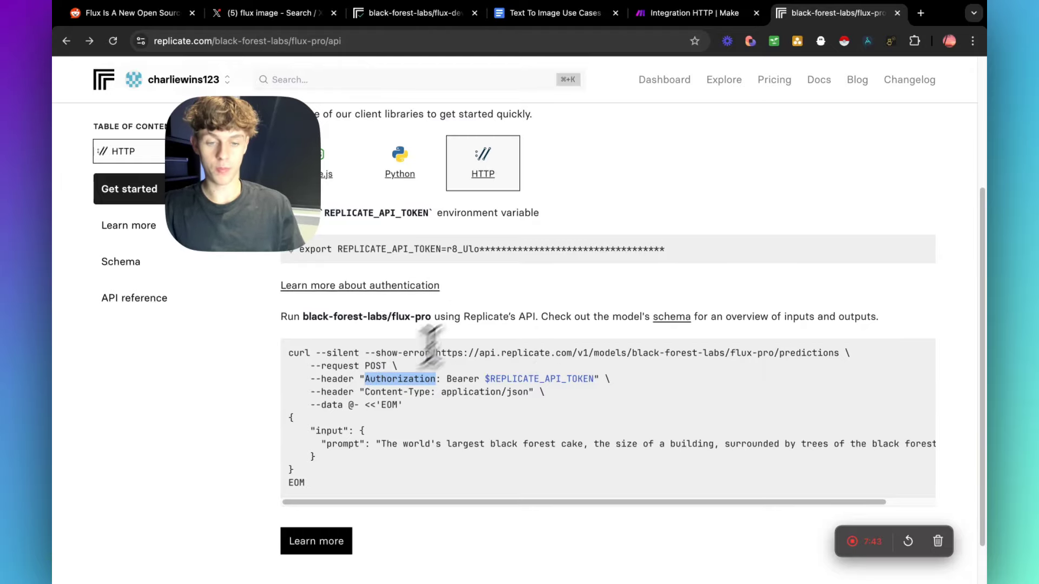
pyautogui.click(685, 13)
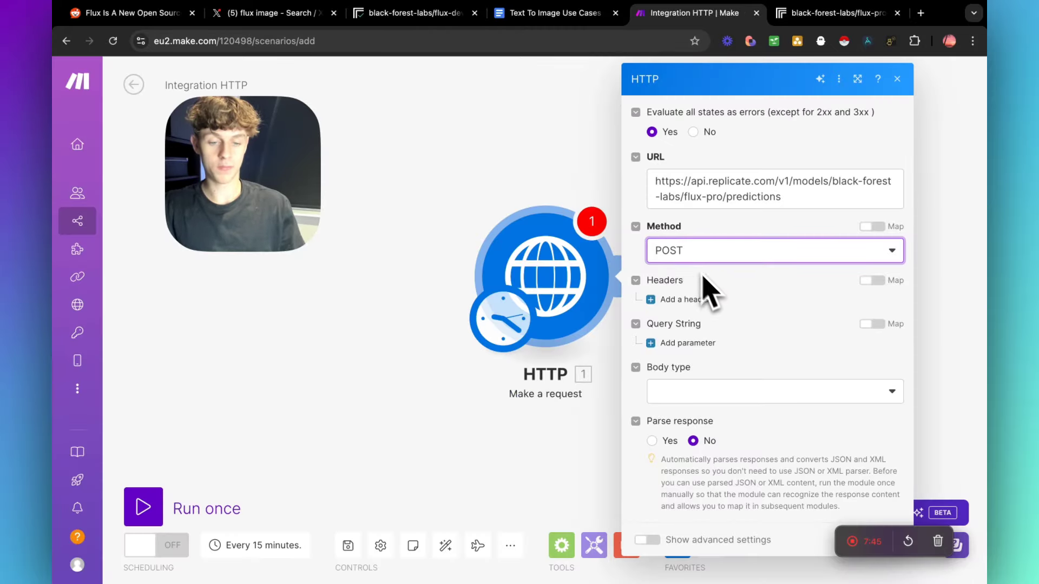
pyautogui.click(680, 299)
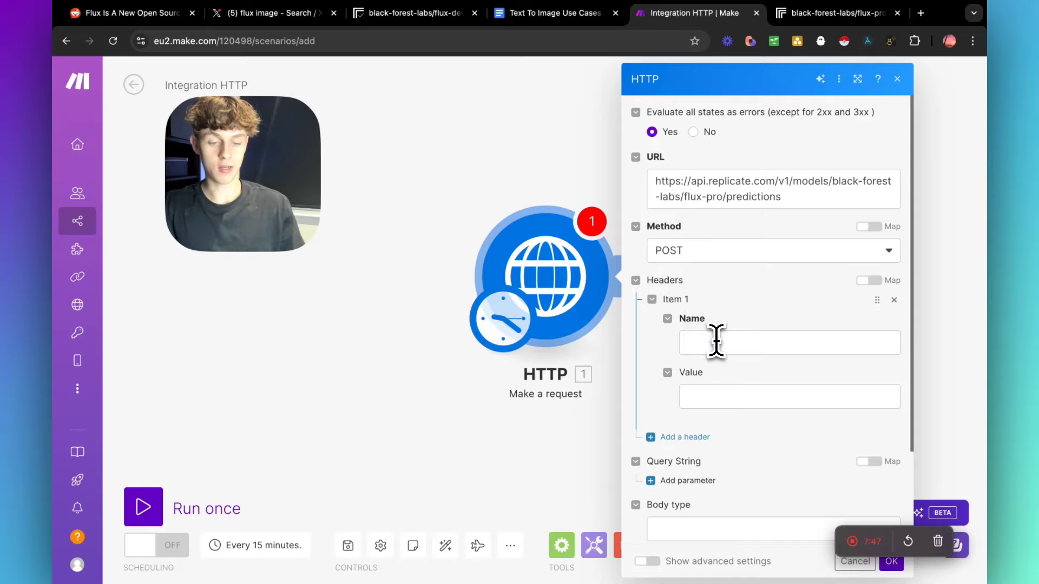
pyautogui.click(717, 342)
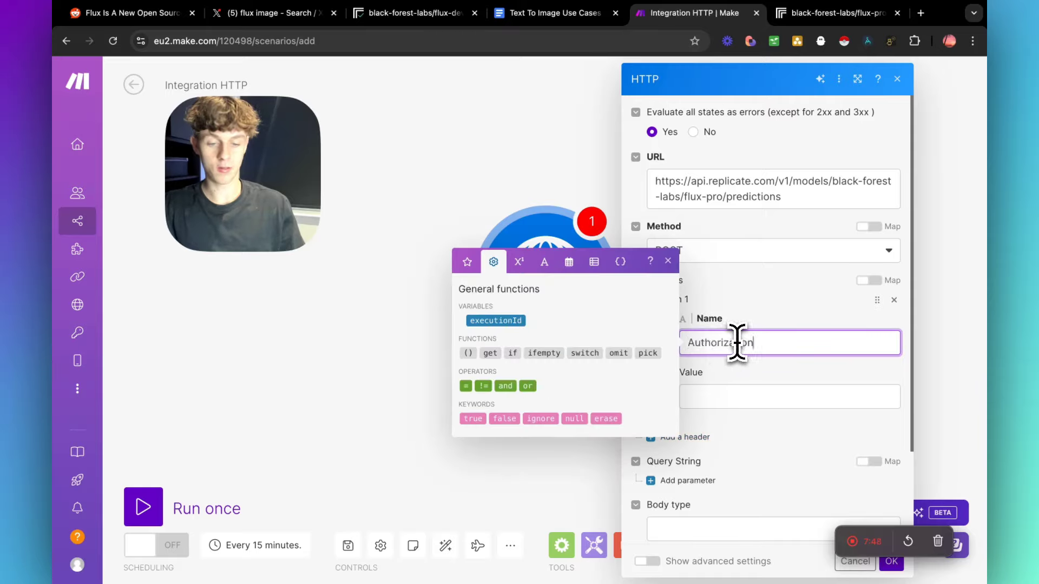
pyautogui.click(750, 398)
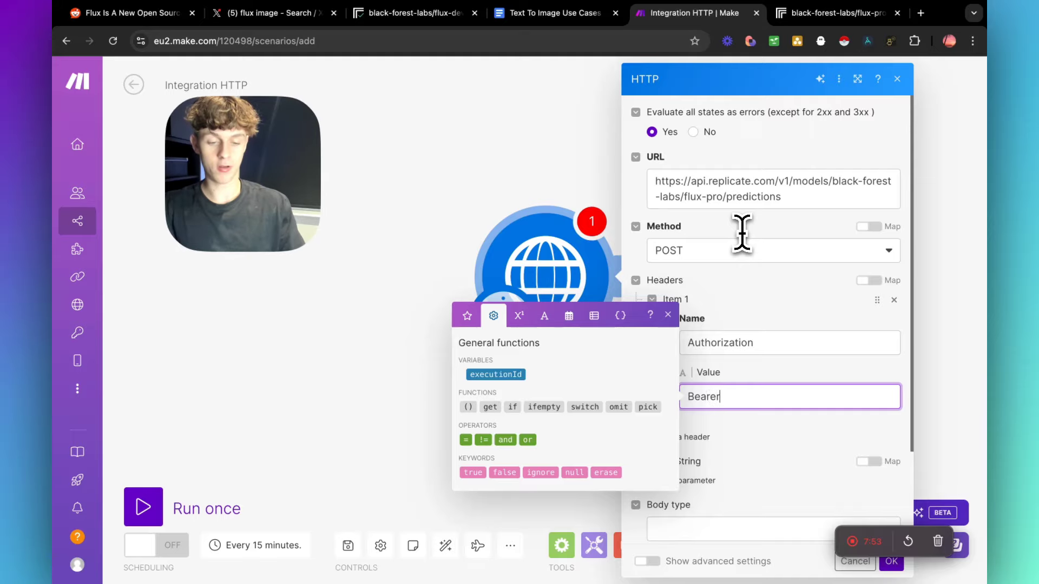
# - Copy the API token from Replicate's flux-pro API page and return to the HTTP module's settings in Make.com
pyautogui.click(812, 13)
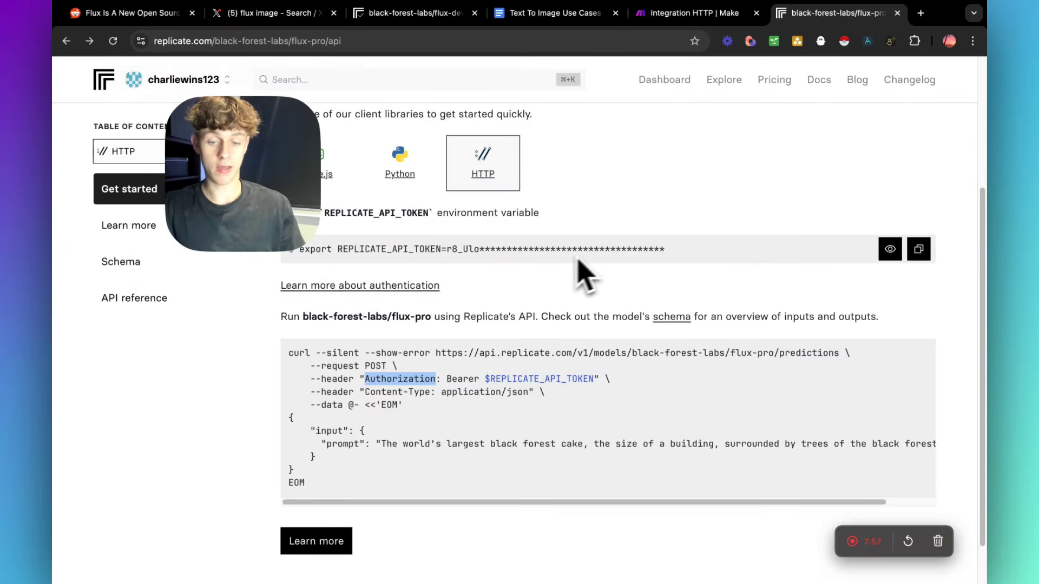
pyautogui.click(925, 251)
pyautogui.click(698, 13)
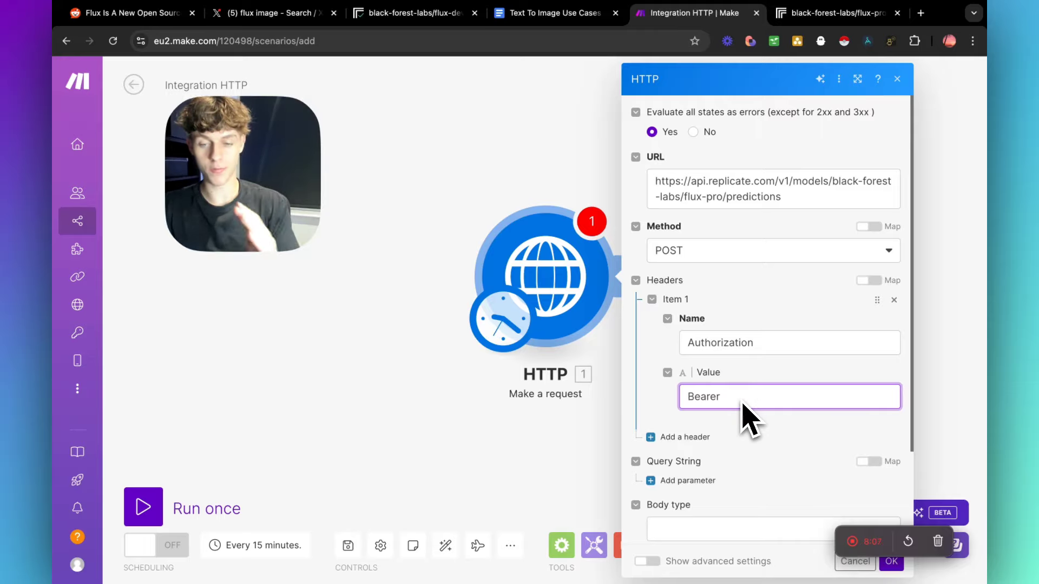
pyautogui.scroll(-1, 743, 404)
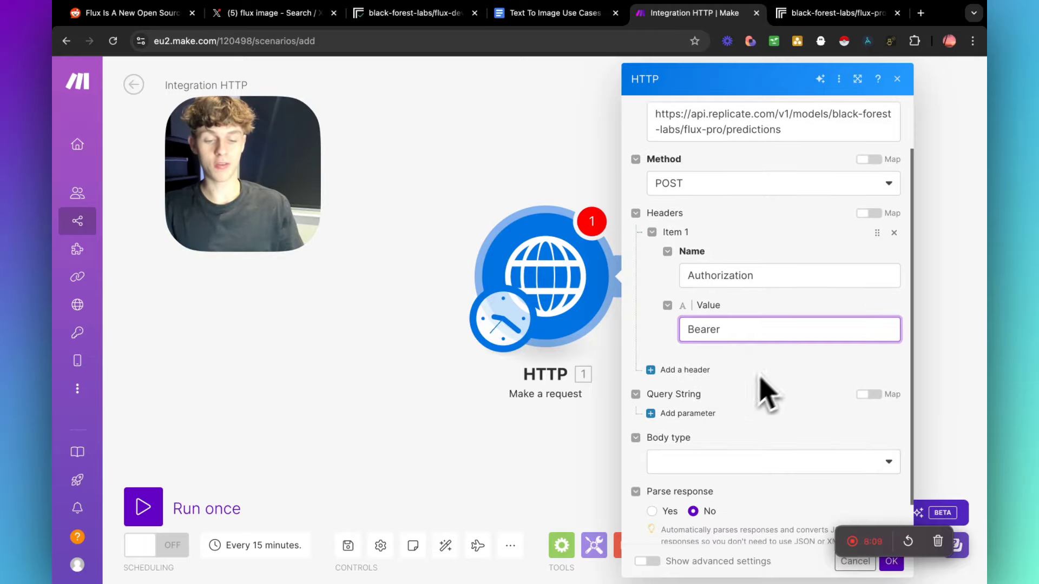
pyautogui.scroll(-1, 741, 368)
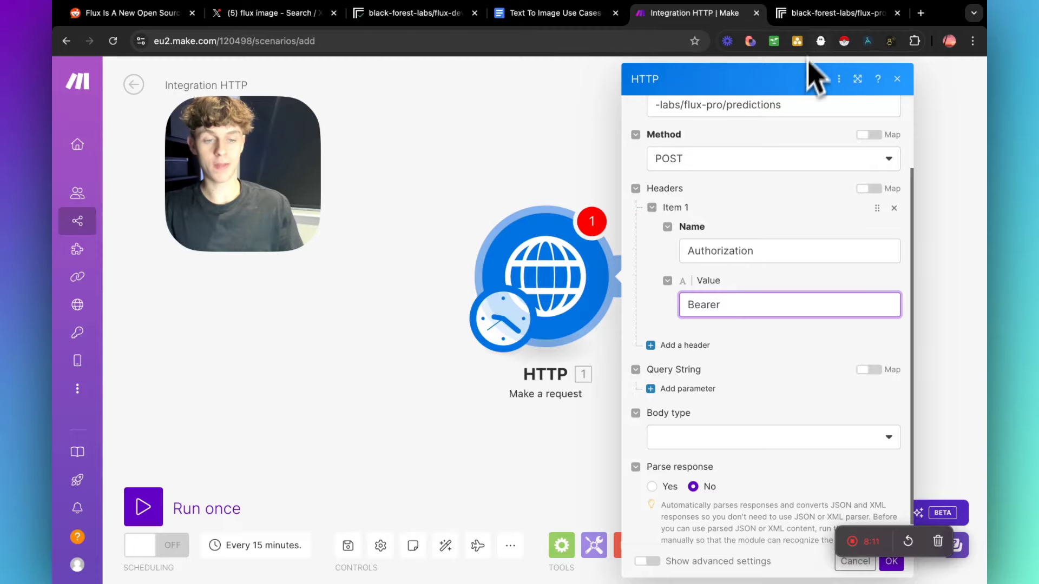
# - Add a second request header named "Content-Type", copying the name from Replicate's HTTP example
pyautogui.click(804, 16)
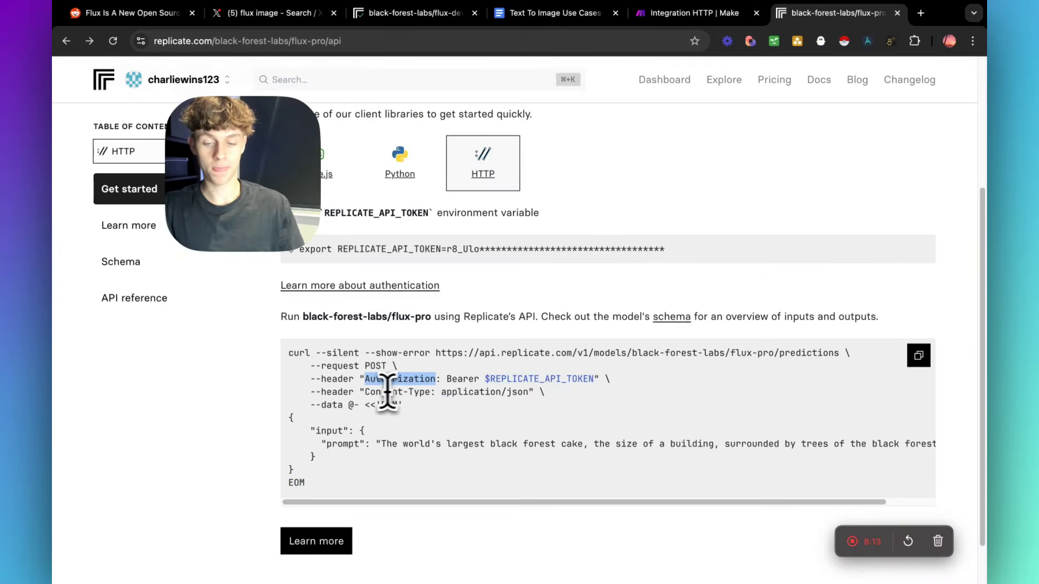
pyautogui.moveTo(366, 392); pyautogui.dragTo(433, 390)
pyautogui.click(688, 13)
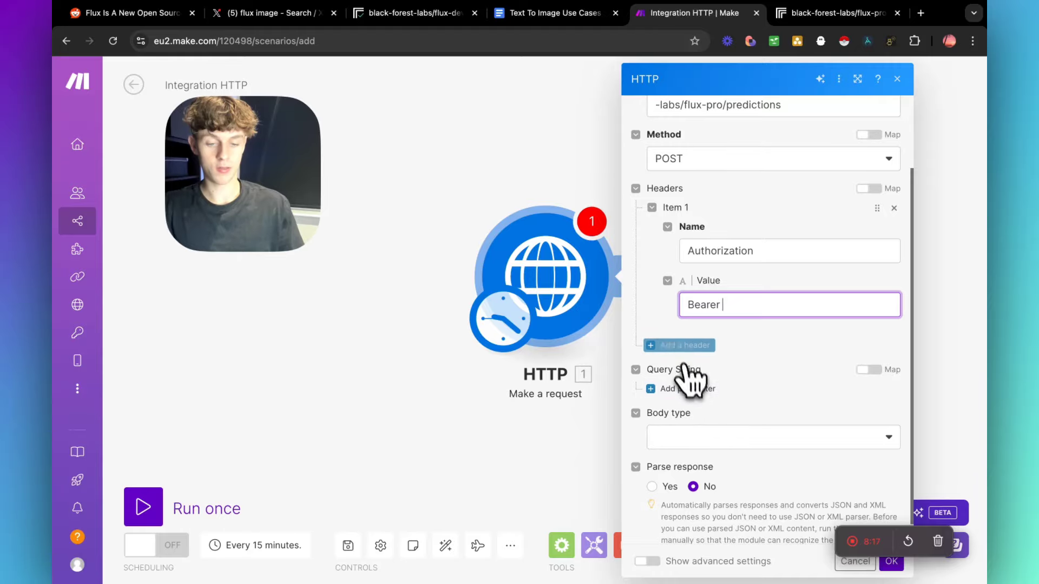
pyautogui.click(680, 346)
pyautogui.click(714, 387)
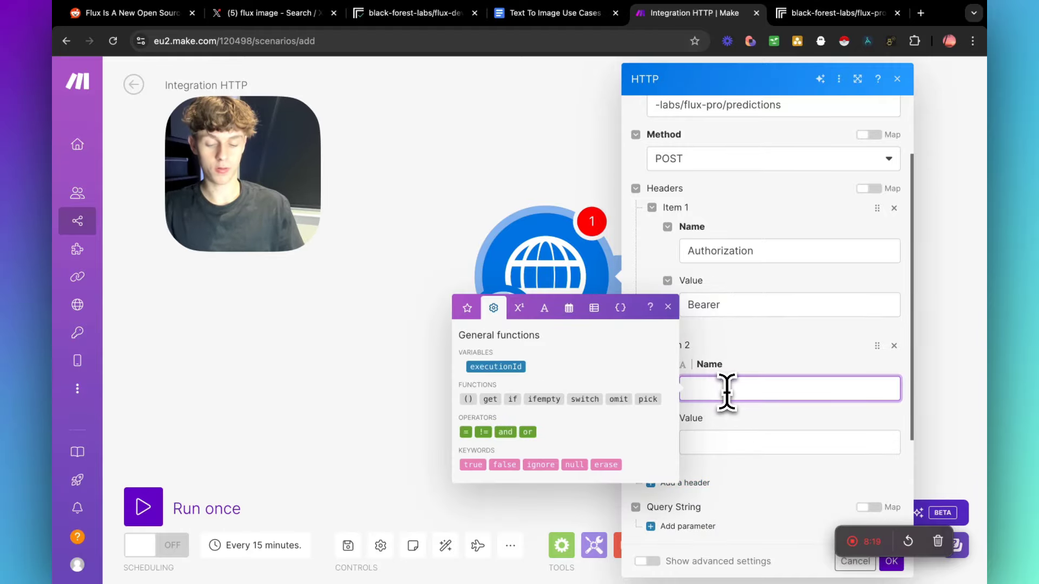
pyautogui.click(741, 439)
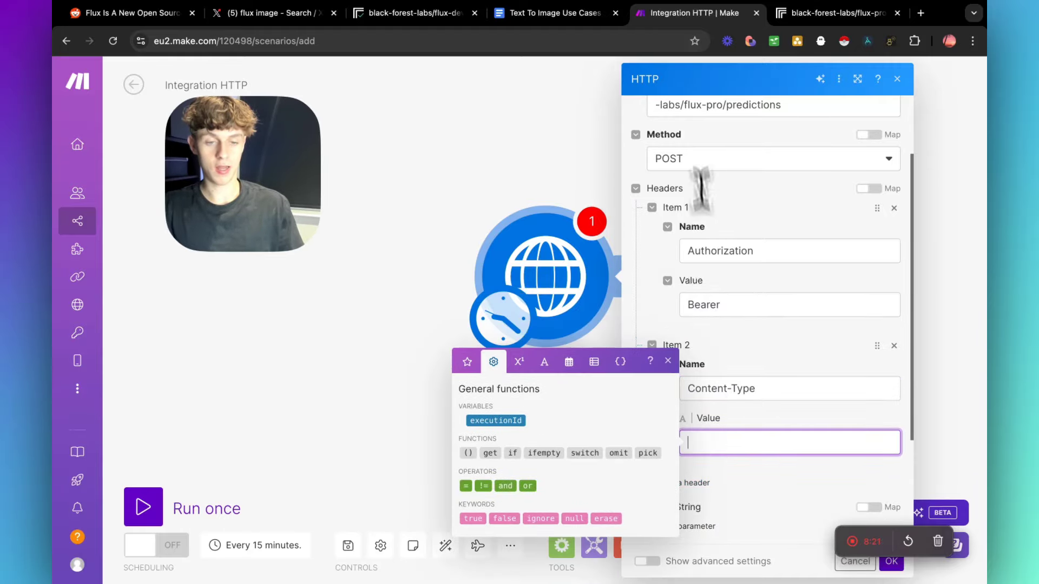
# - Set the Content-Type header's value to "application/json", copied from Replicate's HTTP example
pyautogui.click(817, 14)
pyautogui.moveTo(441, 392); pyautogui.dragTo(530, 402)
pyautogui.hotkey('ctrl', 'c')
pyautogui.click(687, 13)
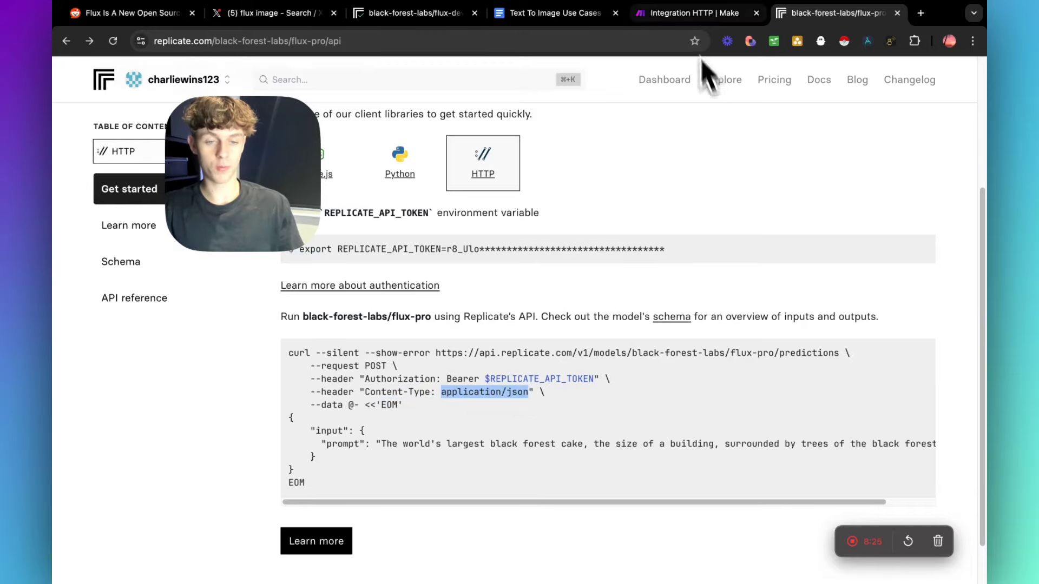
pyautogui.hotkey('ctrl', 'v')
# - Enable response parsing for the HTTP request by setting Parse response to Yes
pyautogui.scroll(-5, 769, 396)
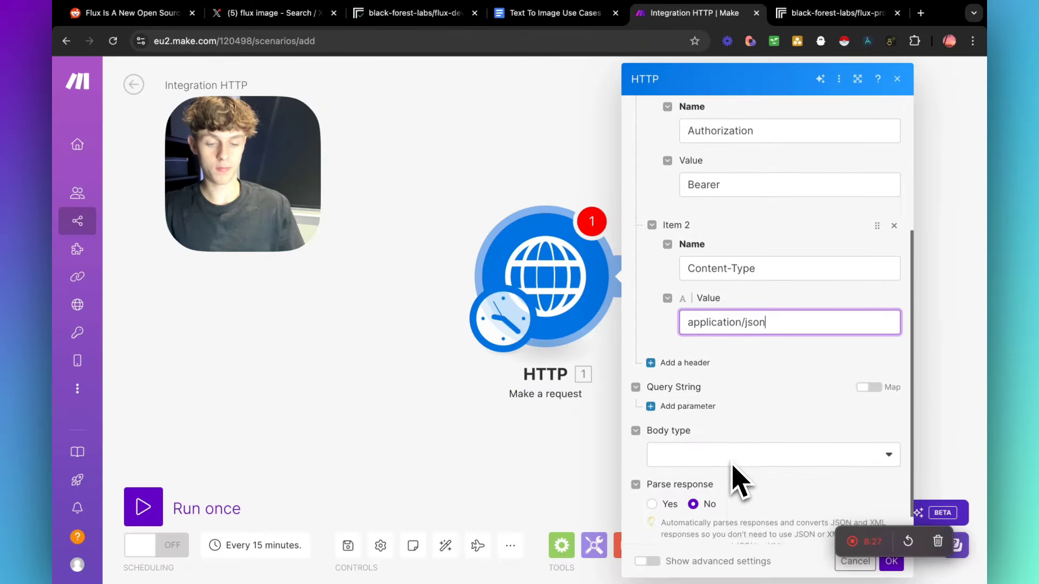
pyautogui.click(720, 412)
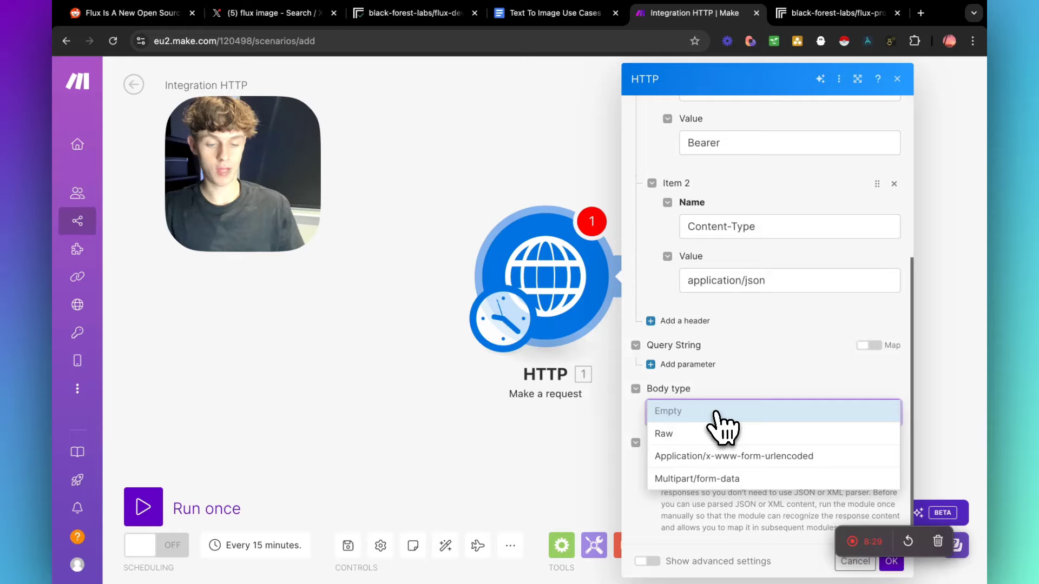
pyautogui.click(718, 414)
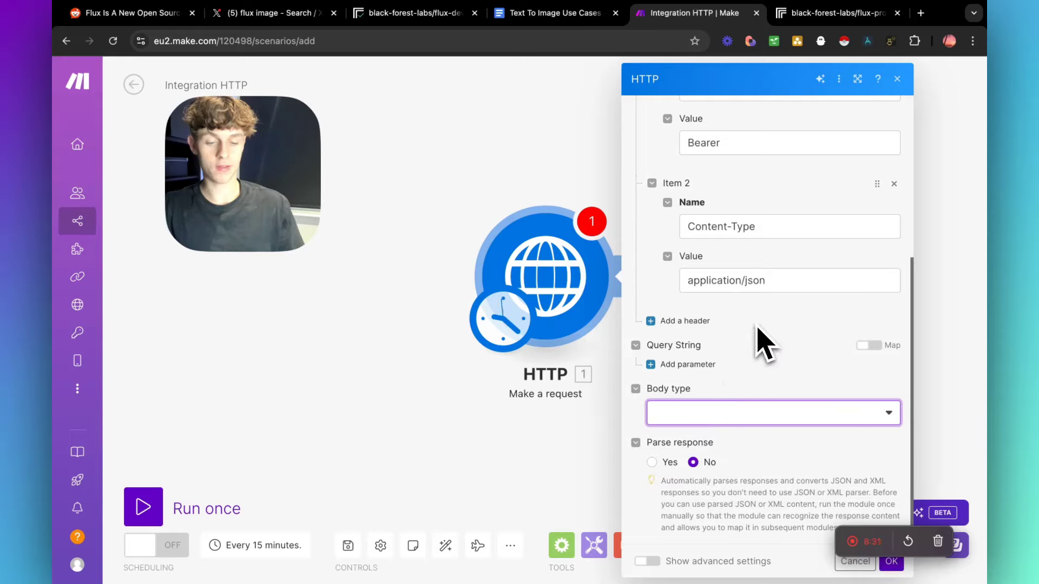
pyautogui.click(652, 463)
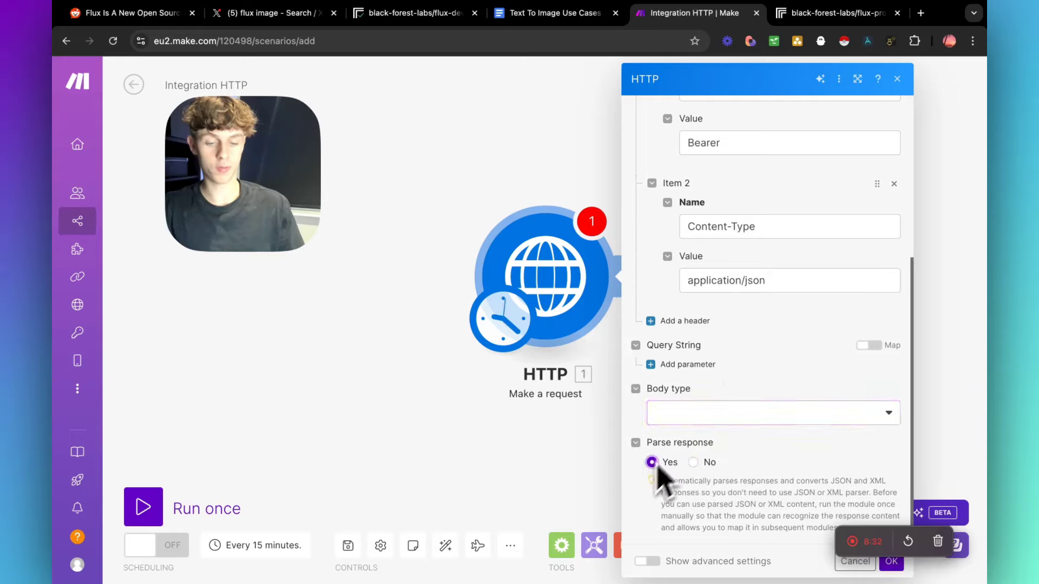
pyautogui.scroll(5, 778, 180)
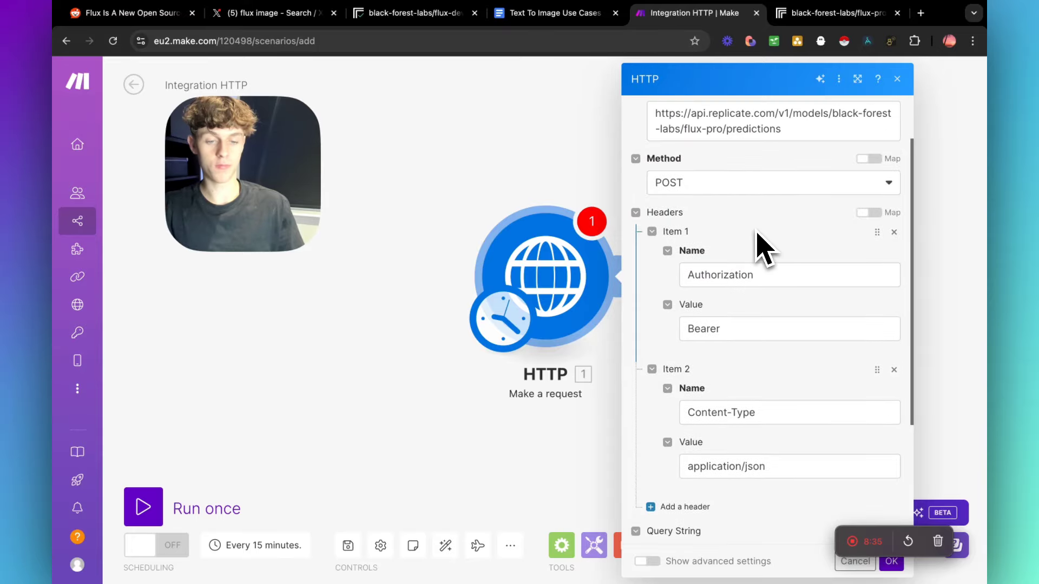
# - Copy the opening brace and "prompt" key from Replicate's HTTP example and set the HTTP module's body type to Raw
pyautogui.click(836, 13)
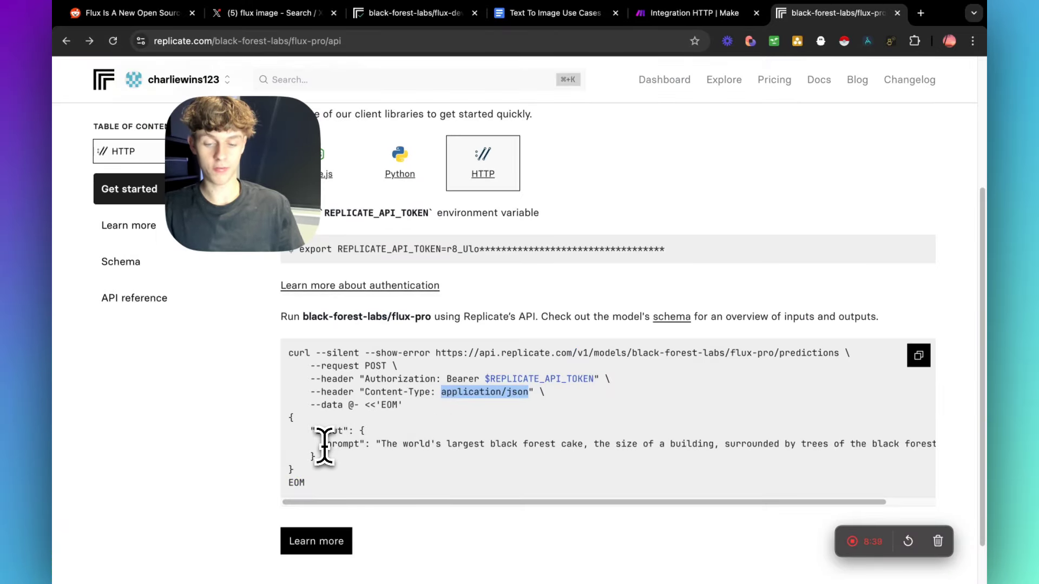
pyautogui.moveTo(360, 431); pyautogui.dragTo(368, 444)
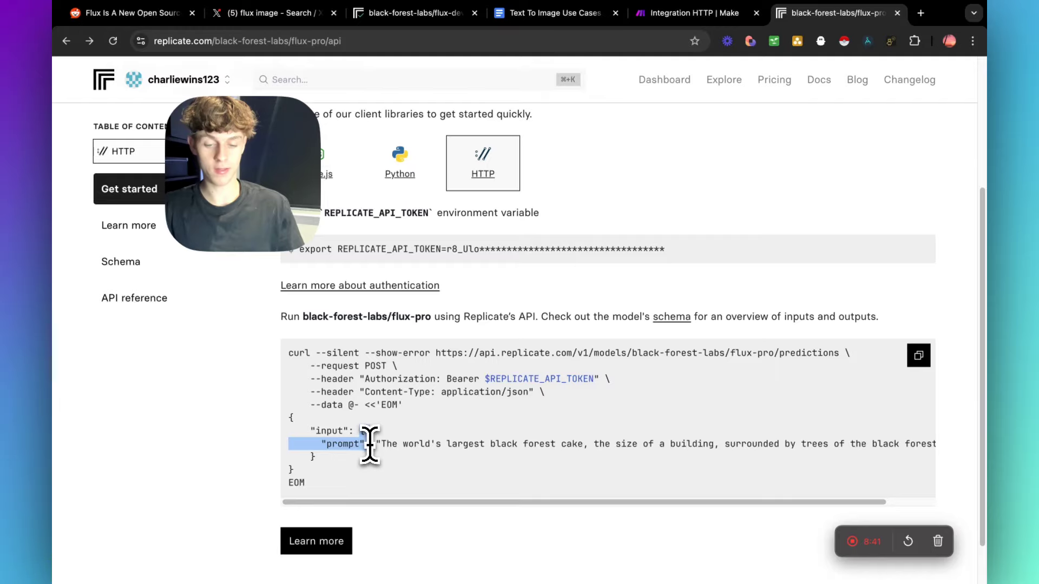
pyautogui.click(665, 13)
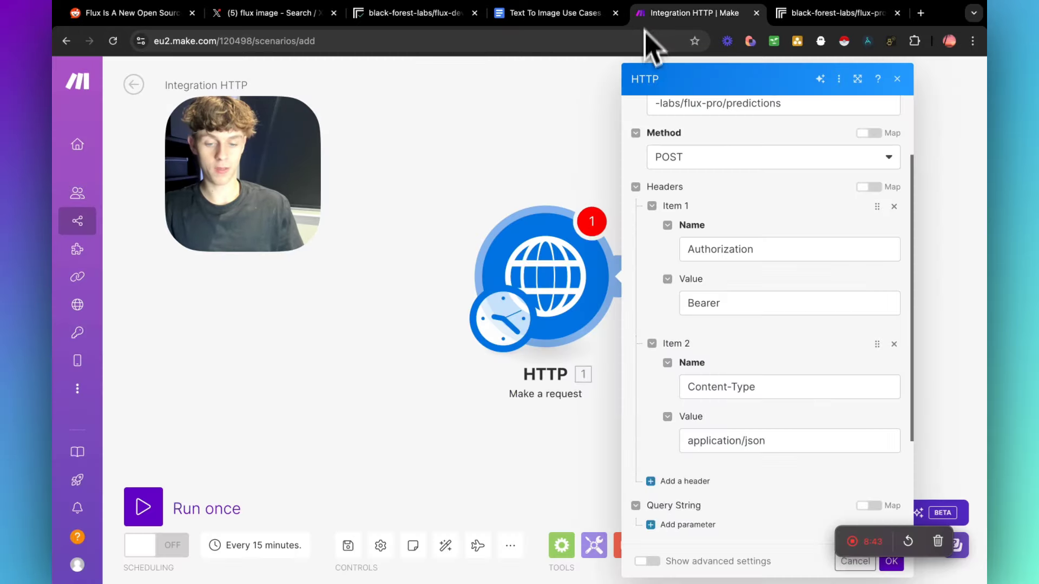
pyautogui.scroll(-3, 715, 399)
pyautogui.click(690, 412)
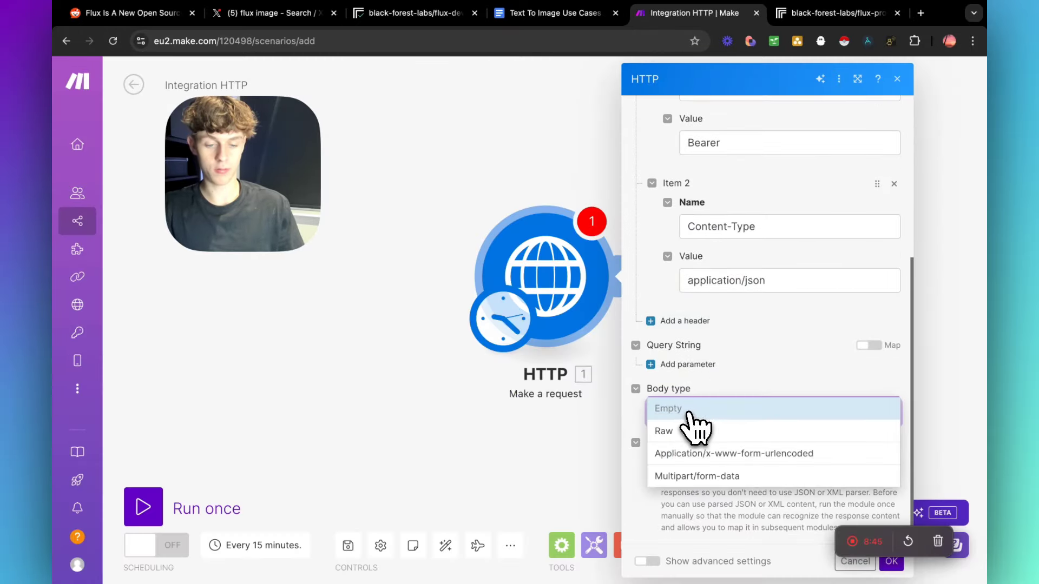
pyautogui.click(698, 431)
# - Paste the copied prompt key into the request content and extend it on one line to {"prompt": Create a photo of mark Zucke
pyautogui.scroll(-1, 704, 436)
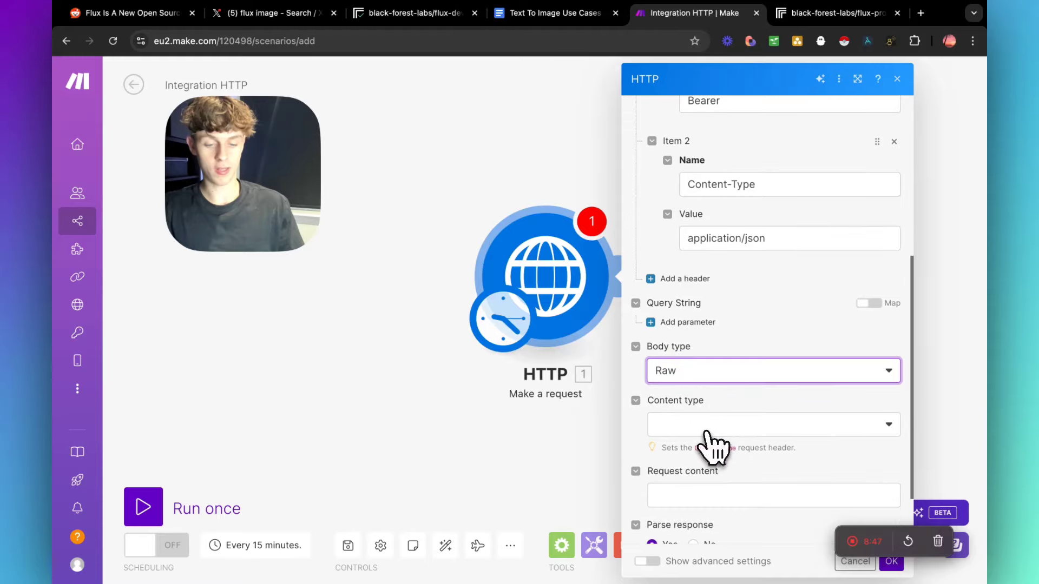
pyautogui.click(702, 427)
pyautogui.click(707, 427)
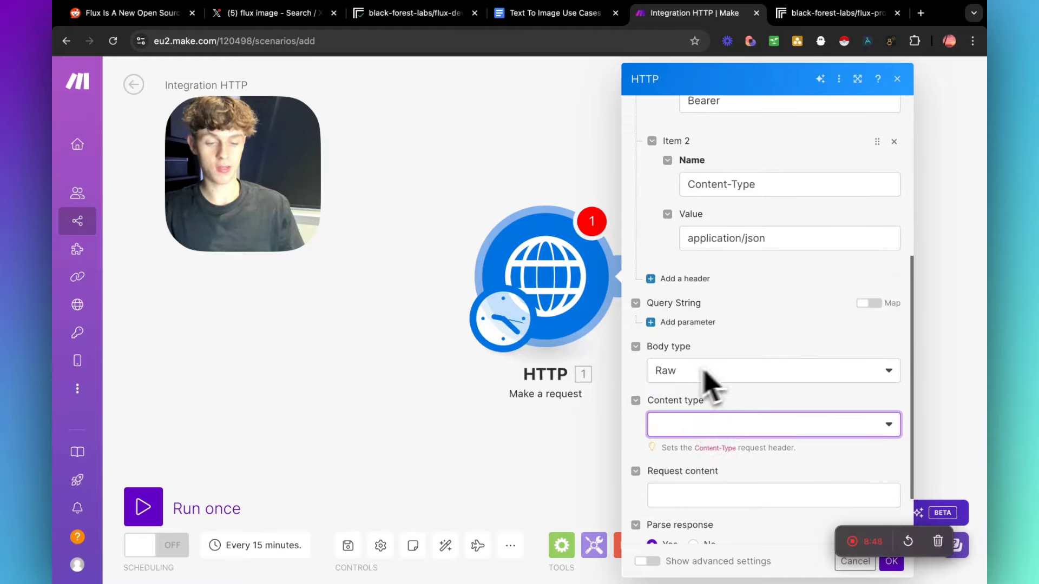
pyautogui.scroll(-2, 676, 406)
pyautogui.click(684, 413)
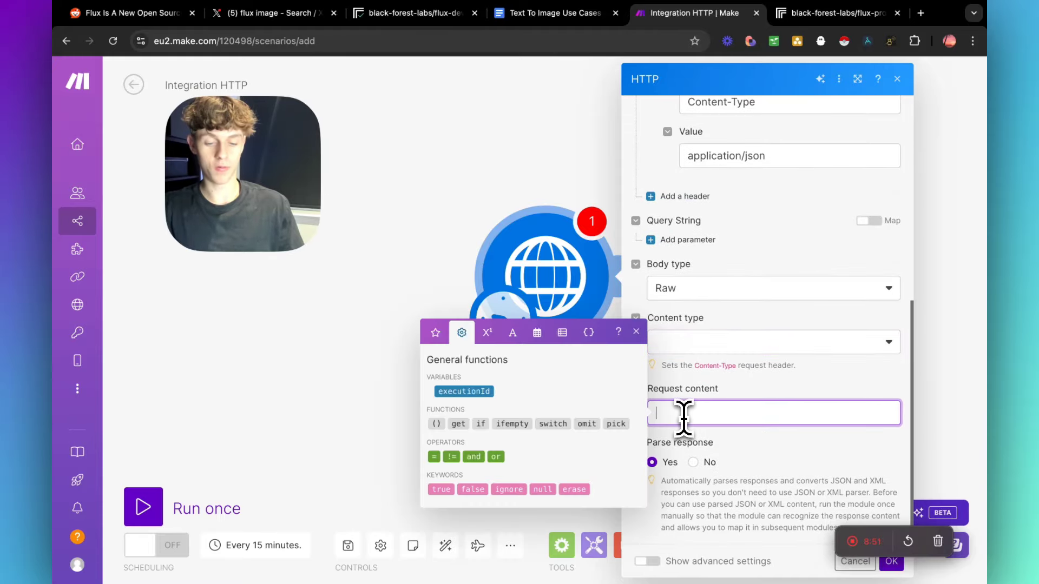
pyautogui.press('super+v')
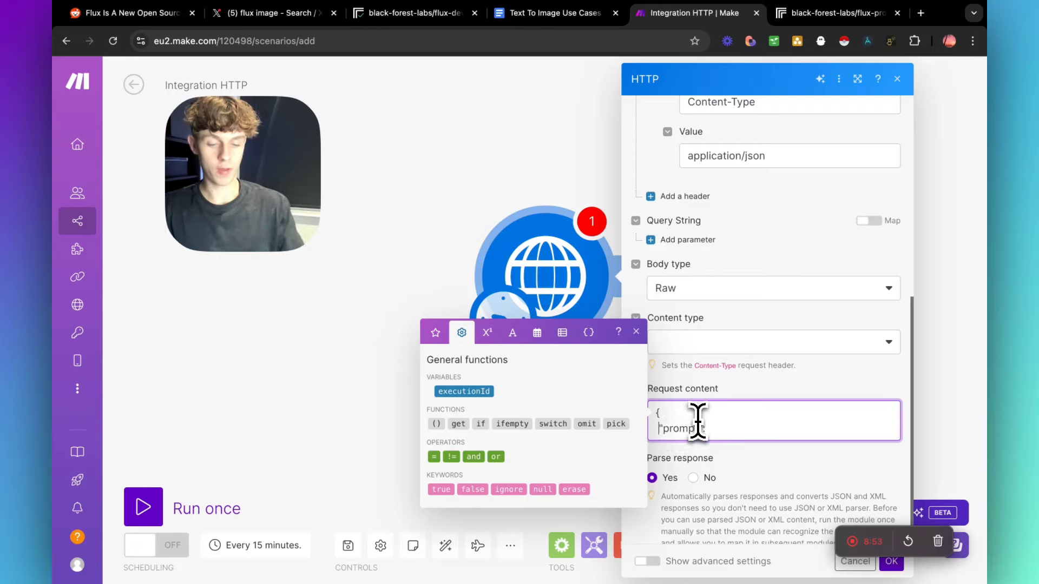
pyautogui.press('BackSpace')
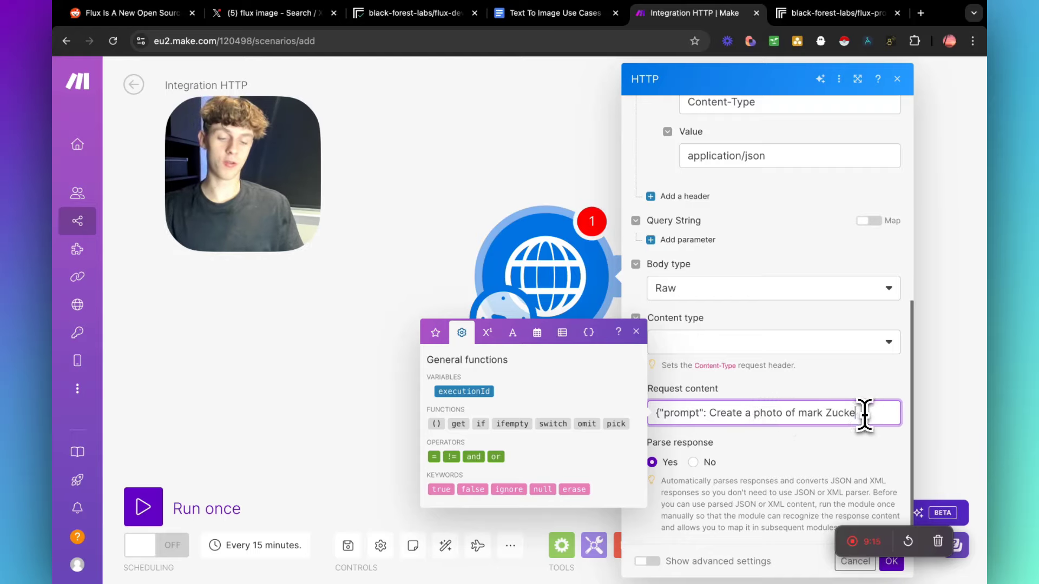
# - Set the request's content type to JSON (application/json) and save the HTTP module's settings
pyautogui.moveTo(864, 416); pyautogui.dragTo(717, 418)
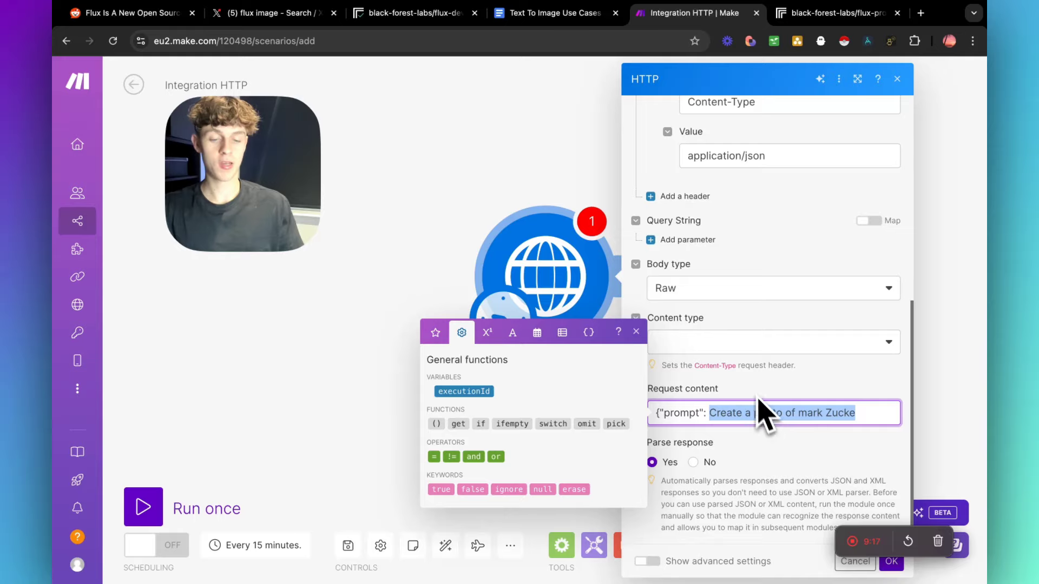
pyautogui.click(731, 345)
pyautogui.click(717, 410)
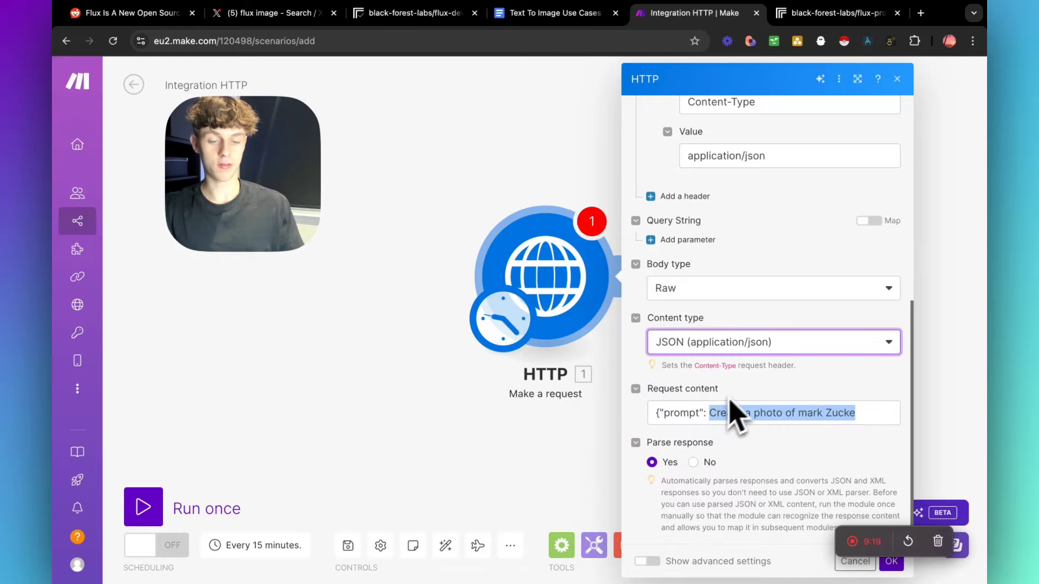
pyautogui.click(822, 414)
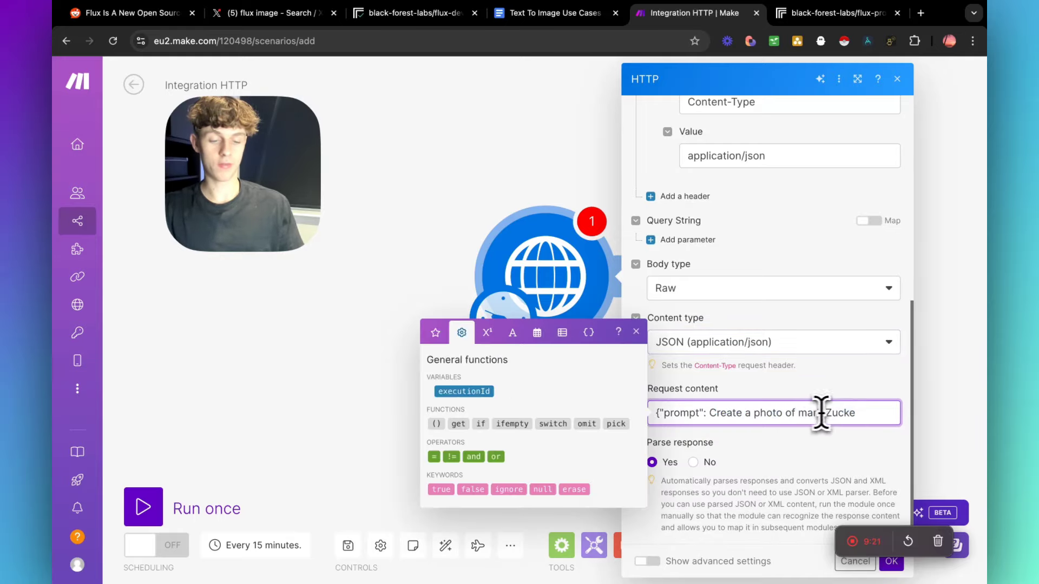
pyautogui.click(891, 562)
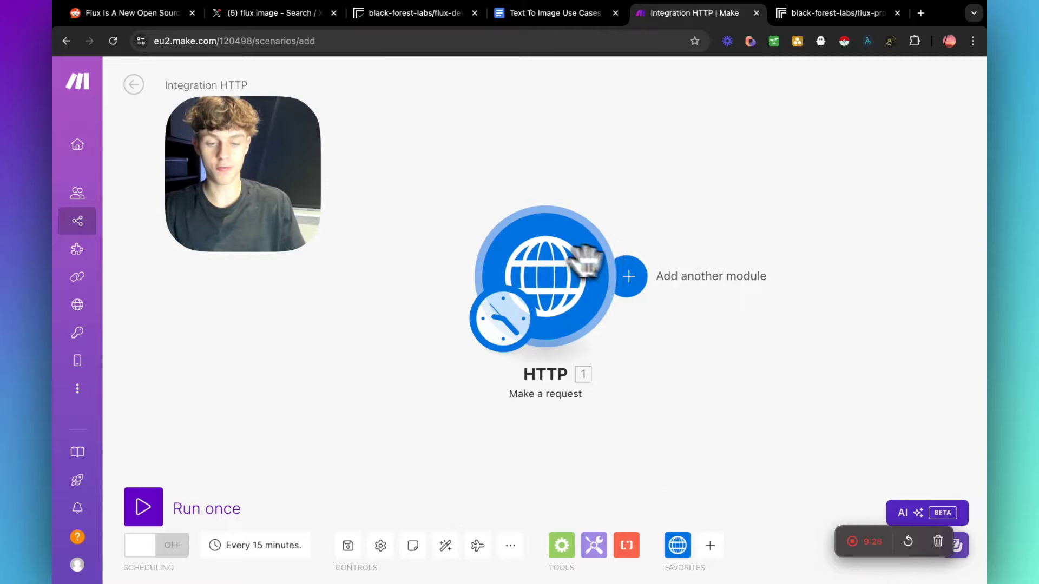
# - Add a Google Drive "Create a Folder" module after the HTTP module, finding it with the search term "create"
pyautogui.click(629, 276)
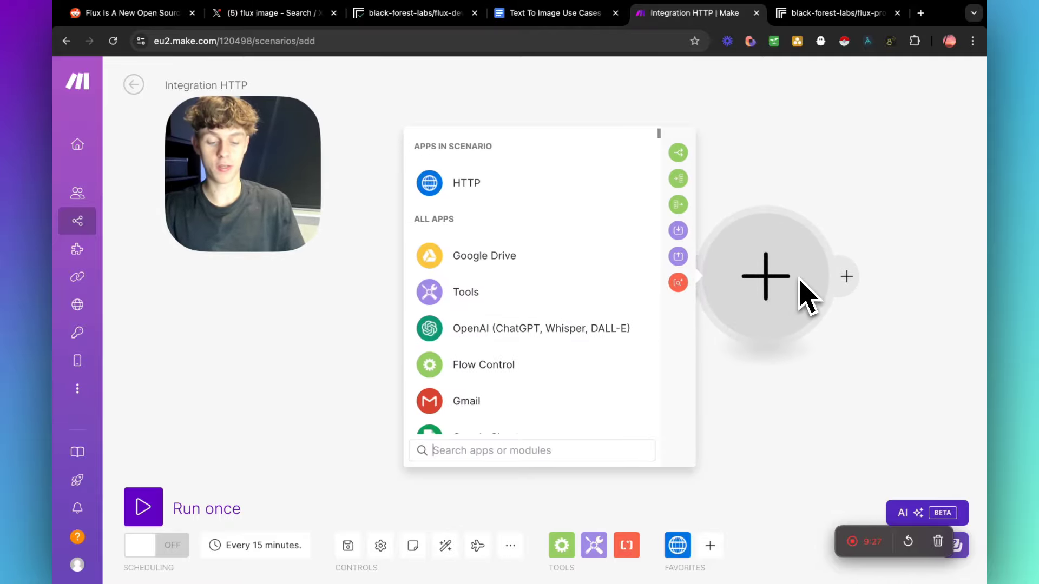
pyautogui.write('uplo')
pyautogui.press('BackSpace')
pyautogui.press('BackSpace')
pyautogui.press('BackSpace')
pyautogui.press('BackSpace')
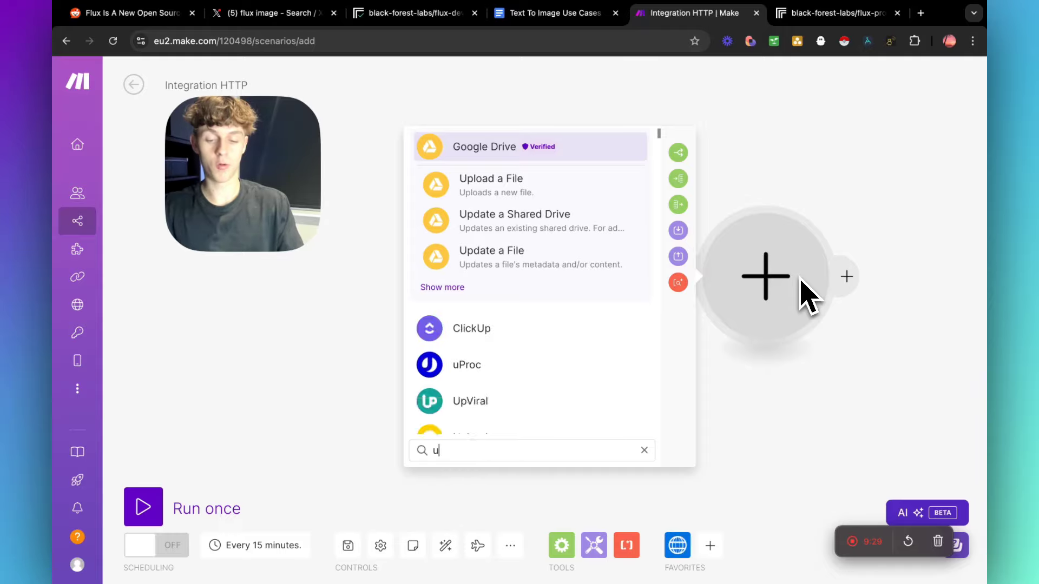
pyautogui.write('create')
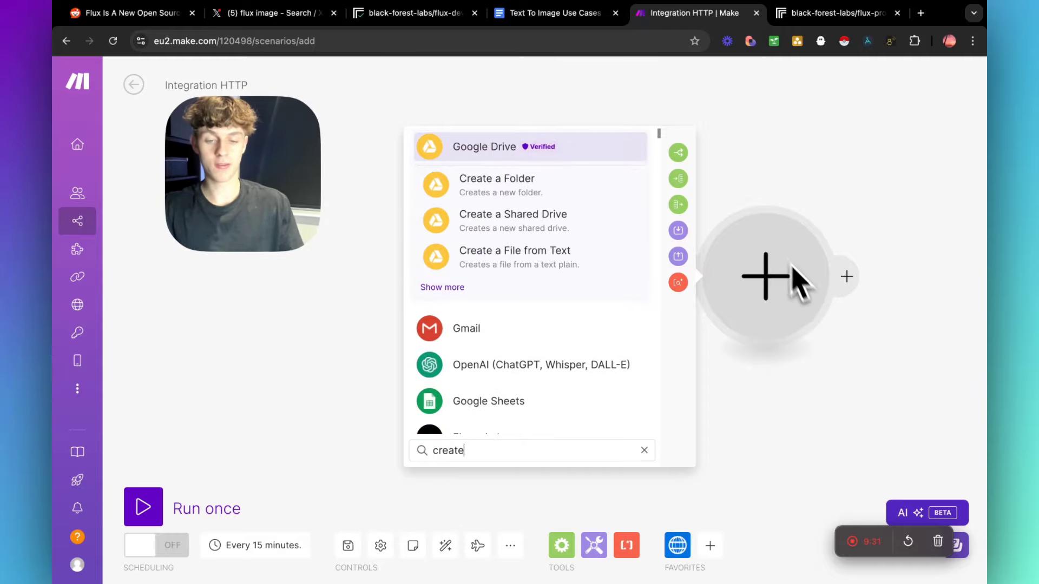
pyautogui.click(533, 192)
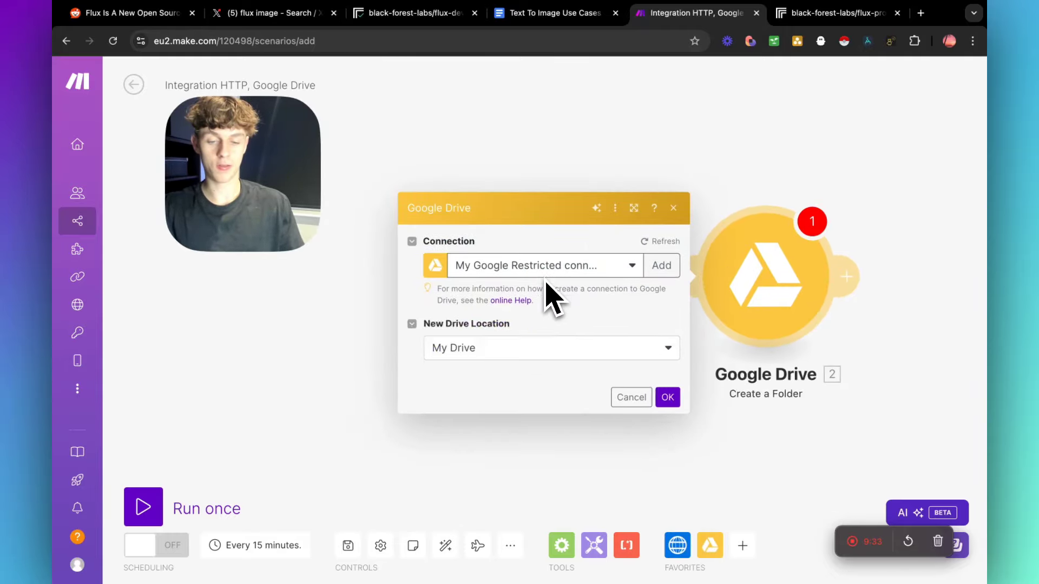
# - Configure the folder module to create a folder named "Flux Image" in the root of My Drive, and save it
pyautogui.click(505, 281)
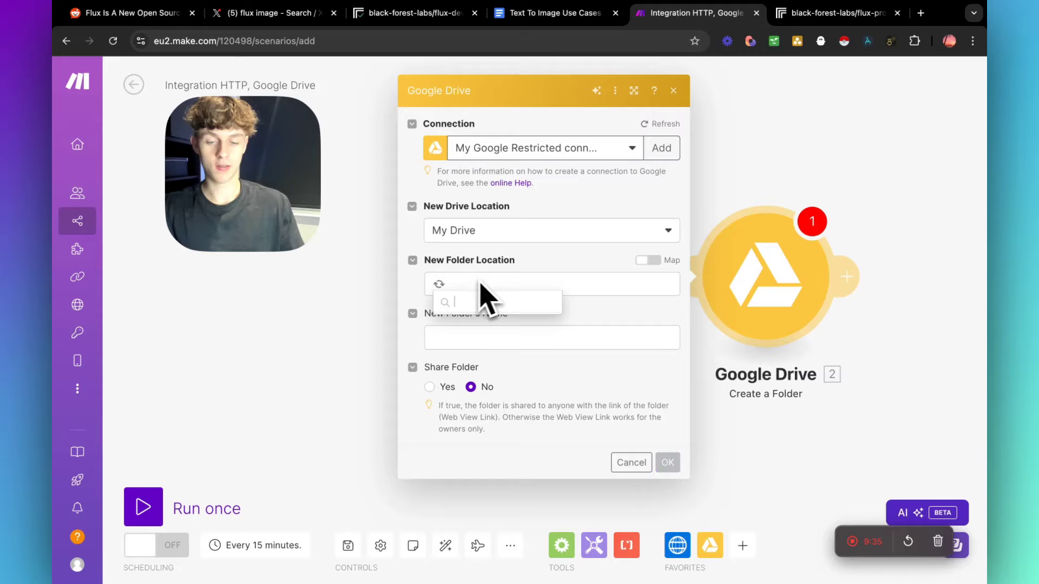
pyautogui.click(504, 322)
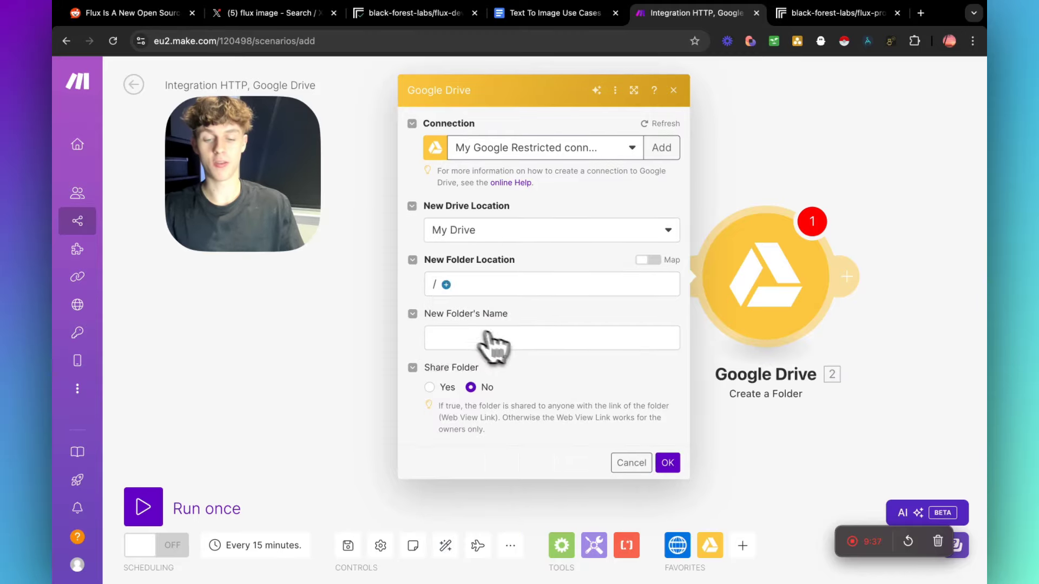
pyautogui.click(514, 339)
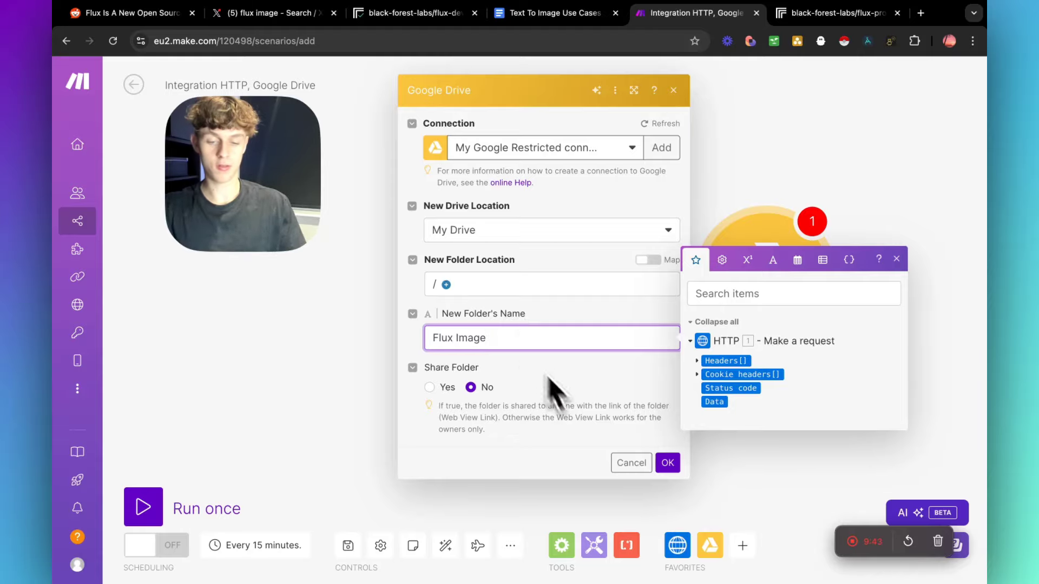
pyautogui.click(668, 463)
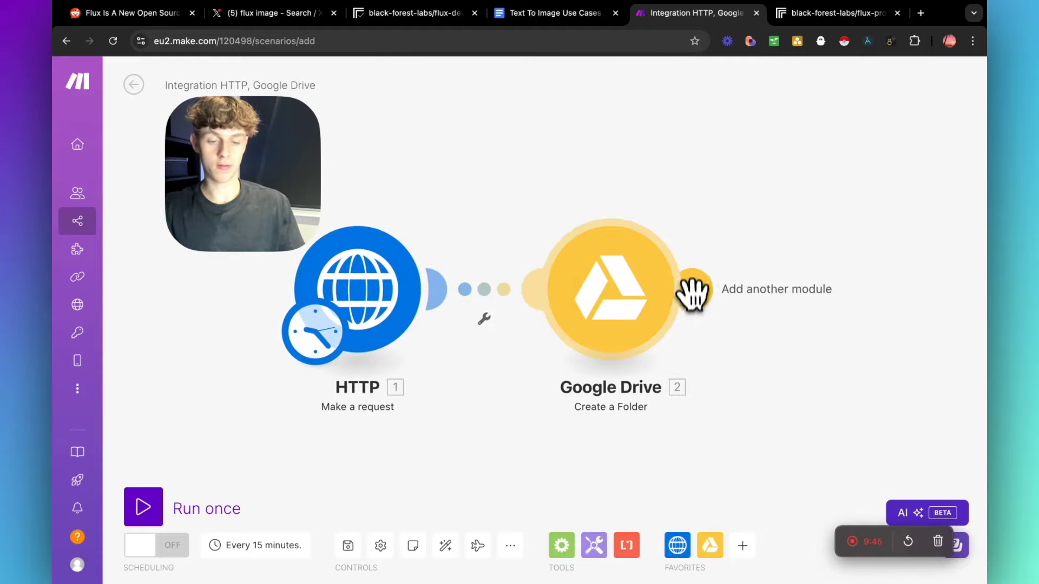
# - Add a Google Drive "Upload a File" module after the Create a Folder module
pyautogui.click(698, 291)
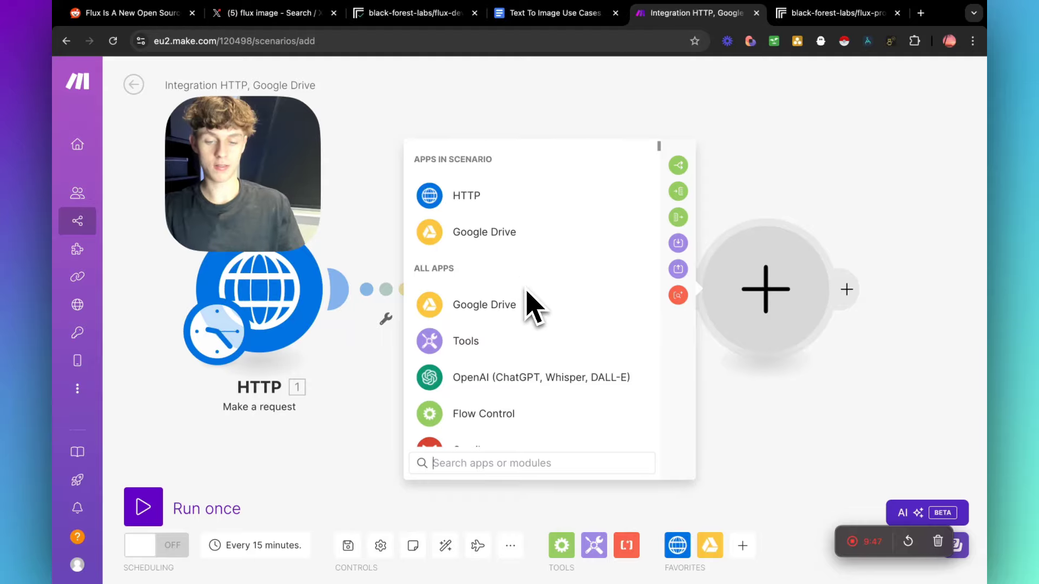
pyautogui.click(505, 306)
pyautogui.scroll(-3, 529, 354)
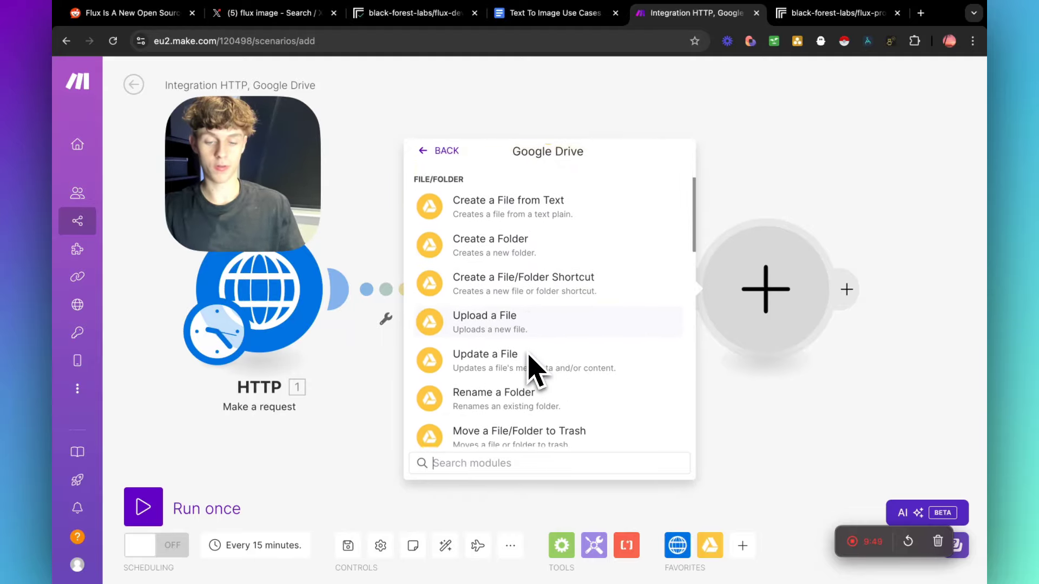
pyautogui.click(523, 329)
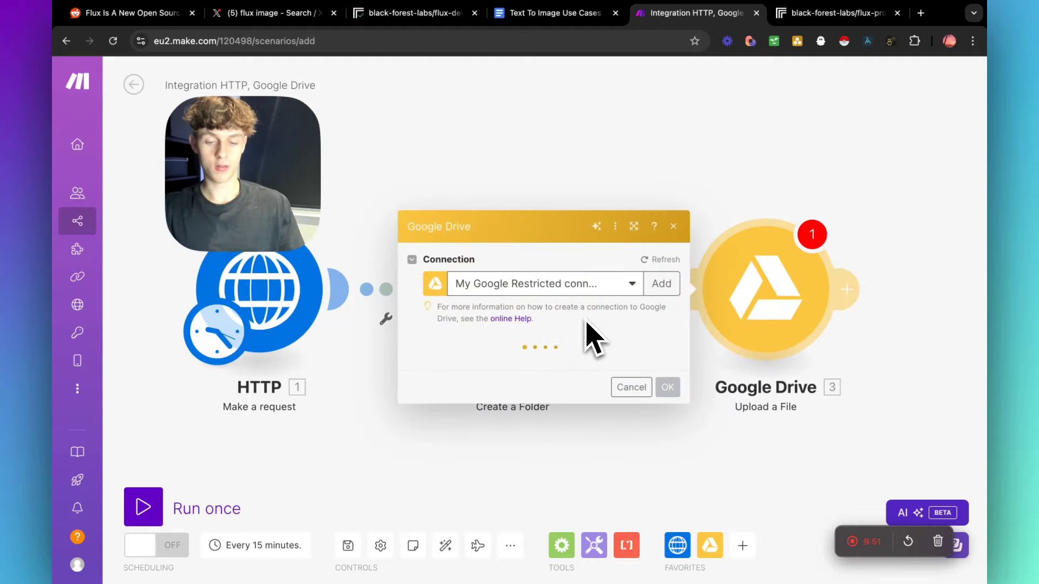
# - Map the upload module's Folder ID and File Name to the Folder ID and Name outputs of the Create a Folder module
pyautogui.click(484, 285)
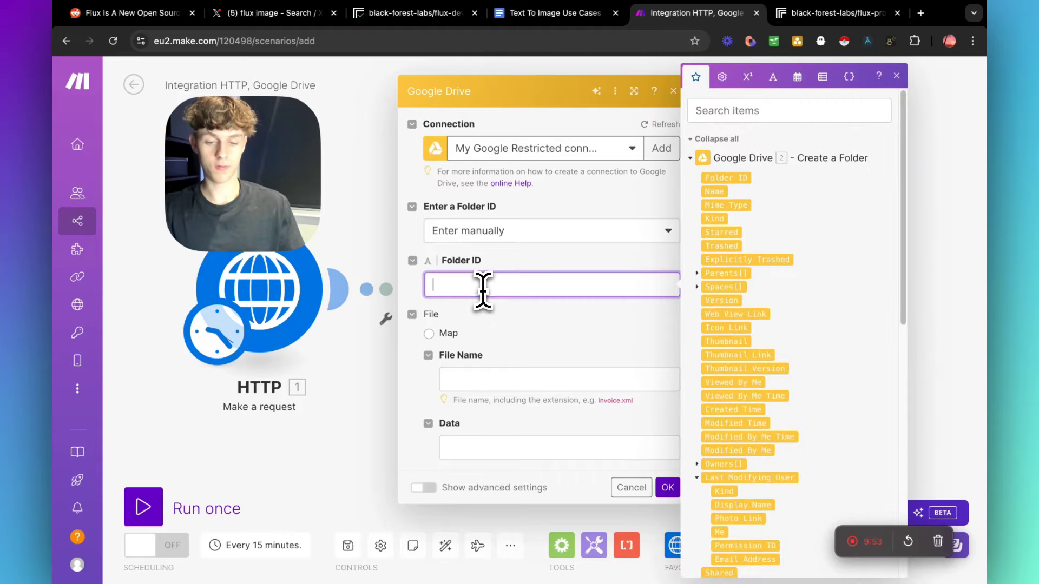
pyautogui.moveTo(728, 178); pyautogui.dragTo(534, 330)
pyautogui.click(490, 375)
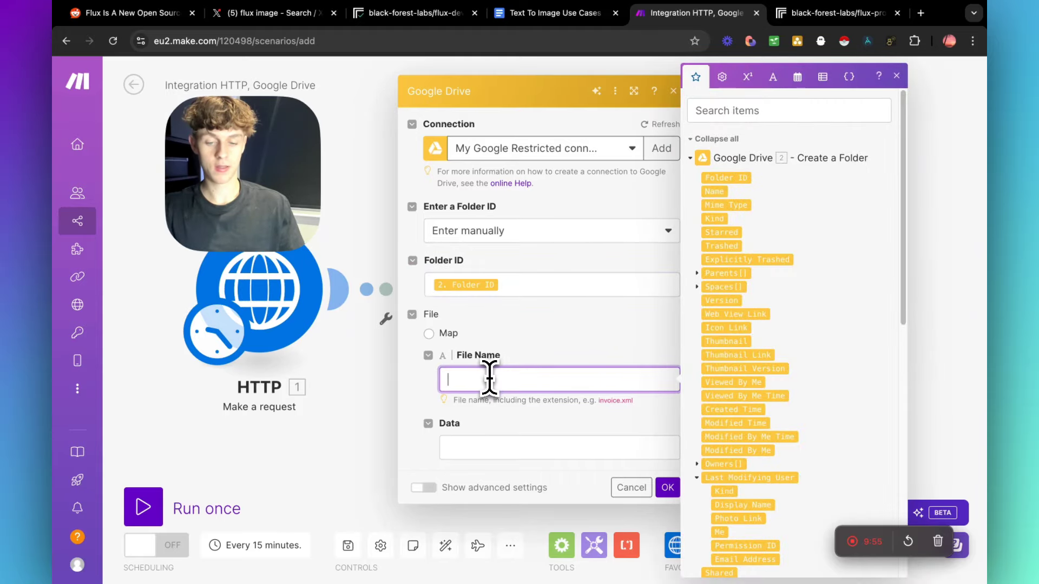
pyautogui.click(716, 193)
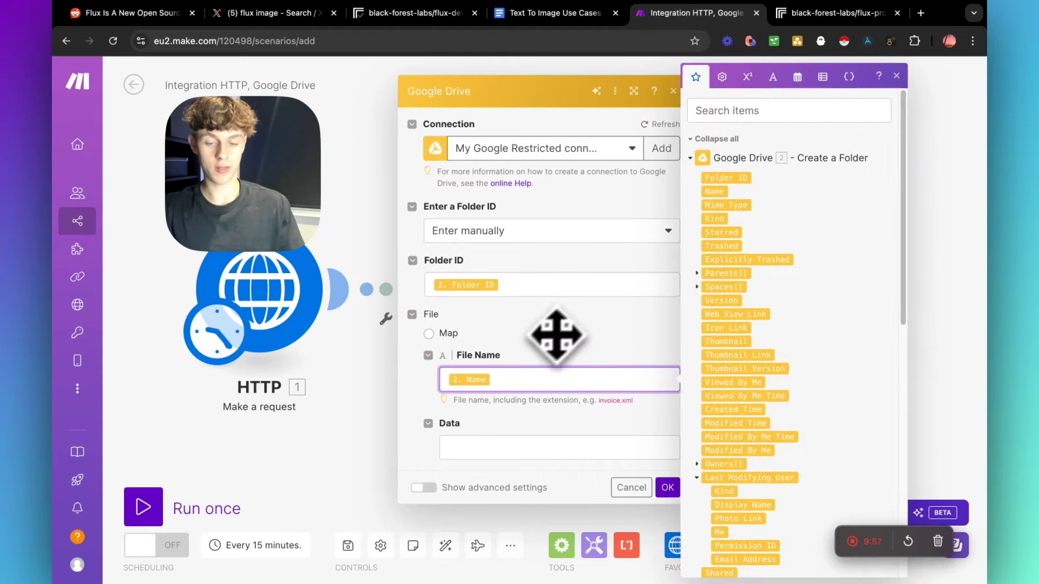
# - Map the upload's Data field to the HTTP module's Data output and save the module settings
pyautogui.click(487, 447)
pyautogui.scroll(-9, 769, 394)
pyautogui.scroll(-1, 769, 395)
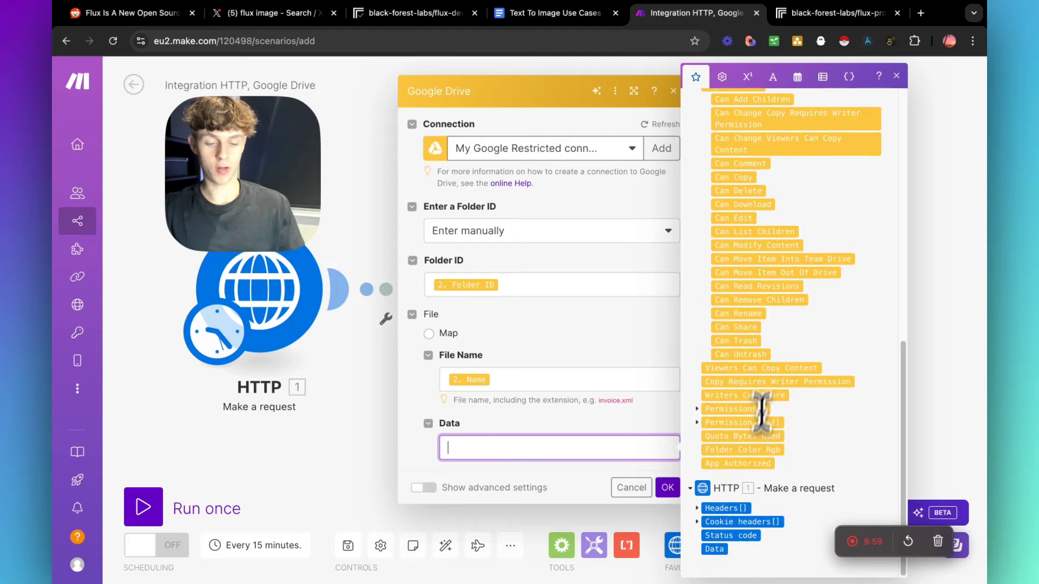
pyautogui.moveTo(721, 550); pyautogui.dragTo(620, 461)
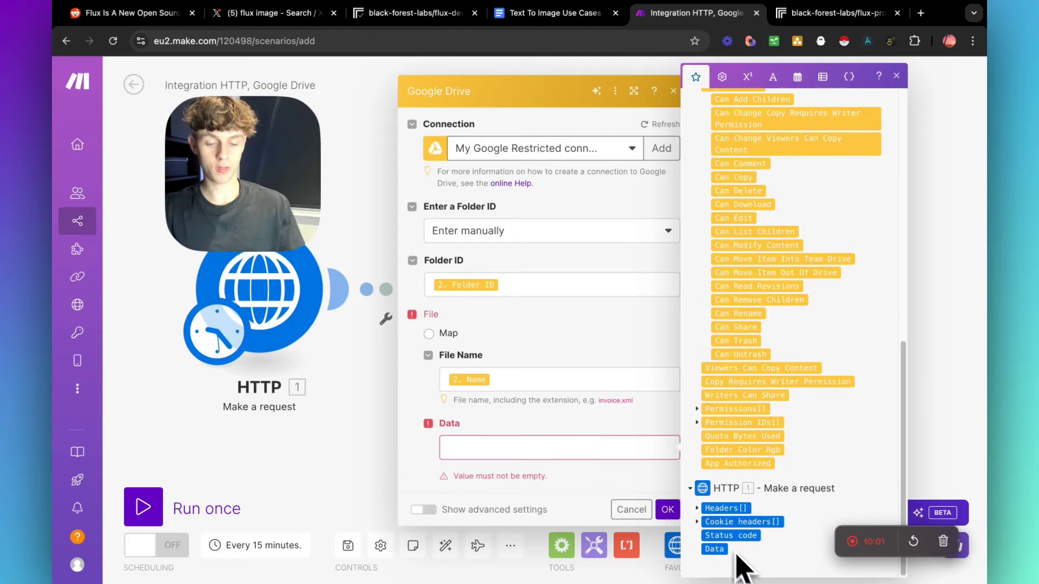
pyautogui.click(718, 551)
pyautogui.click(641, 469)
pyautogui.click(663, 487)
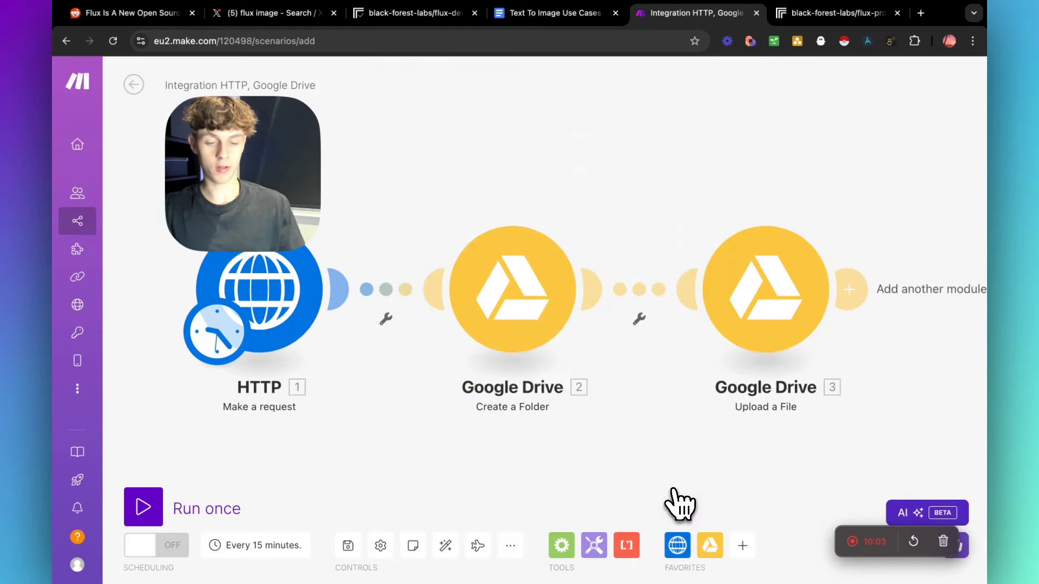
# - Add a Google Drive "Get a Share Link" module after the upload module, finding it with the search term "share"
pyautogui.hscroll(2, 791, 431)
pyautogui.click(773, 285)
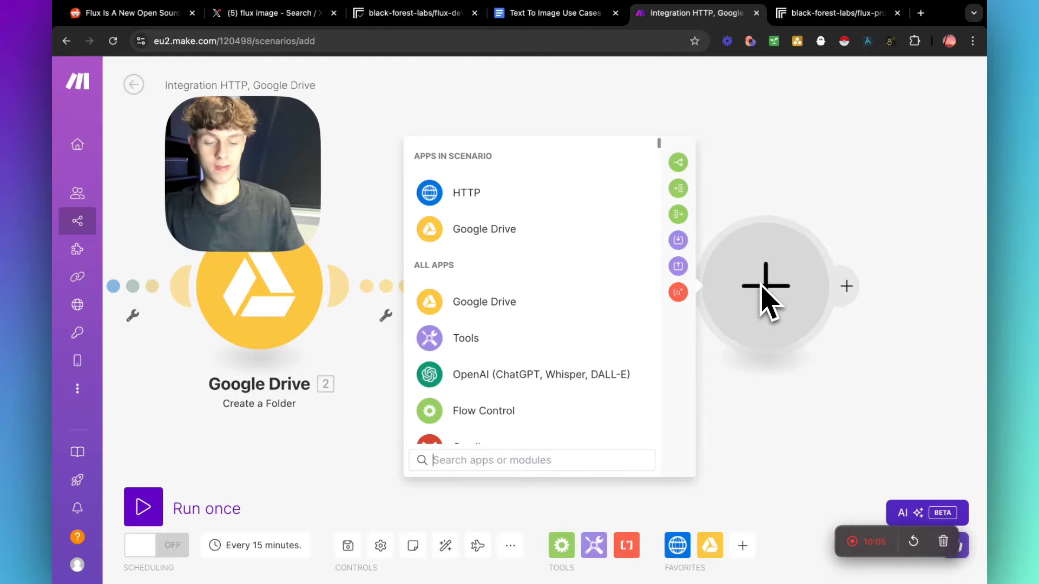
pyautogui.write('share')
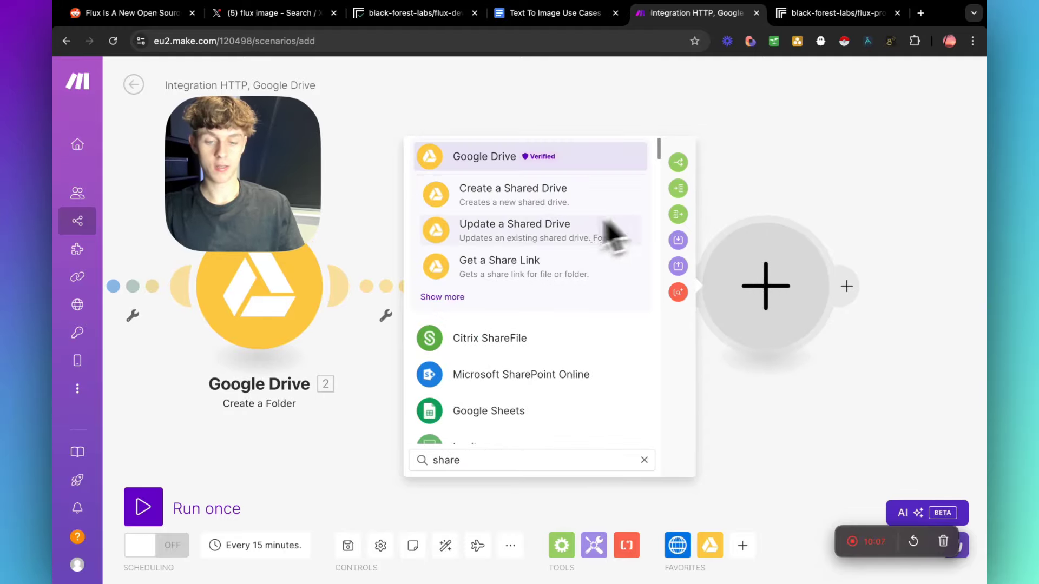
pyautogui.click(563, 264)
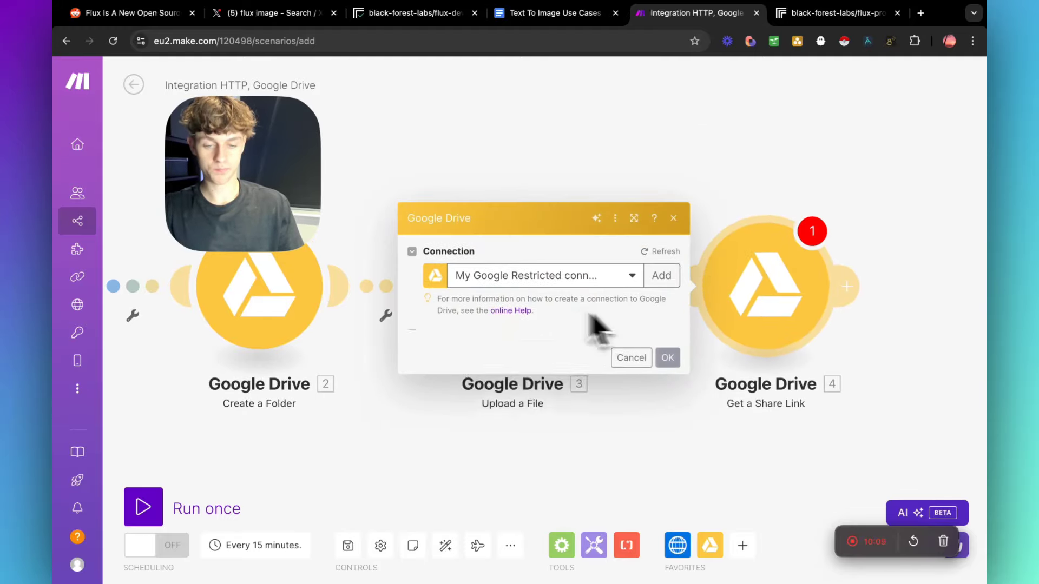
# - Map the share link's File ID to the uploaded file's File ID, set its type to Anyone, and save the module
pyautogui.click(464, 324)
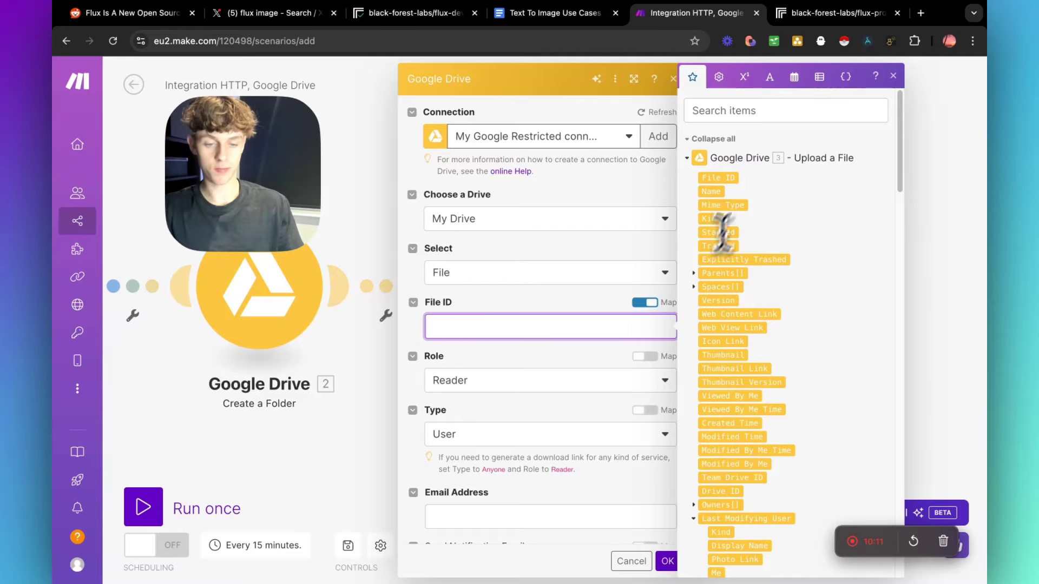
pyautogui.click(716, 184)
pyautogui.click(479, 435)
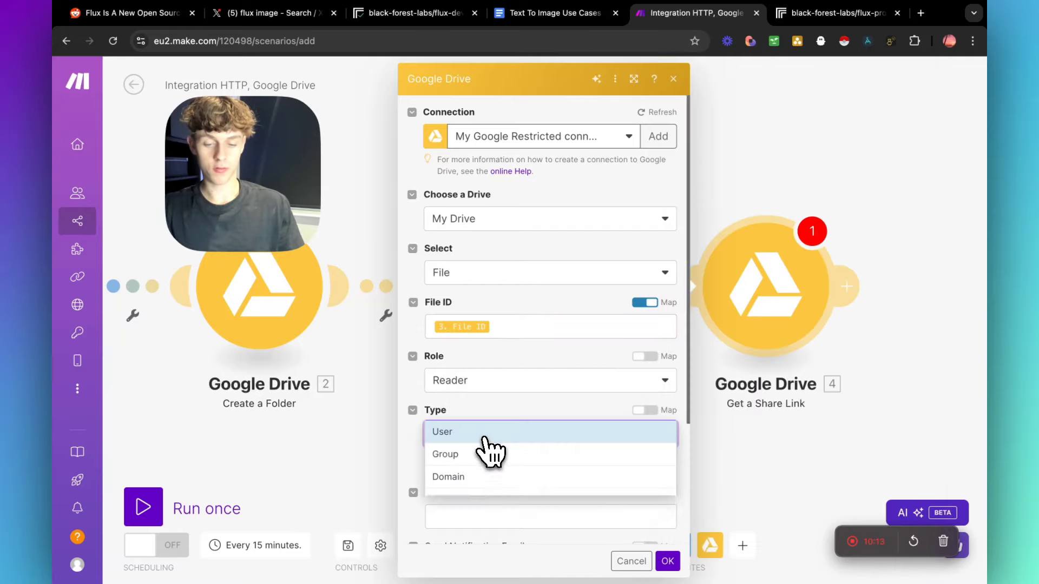
pyautogui.click(475, 499)
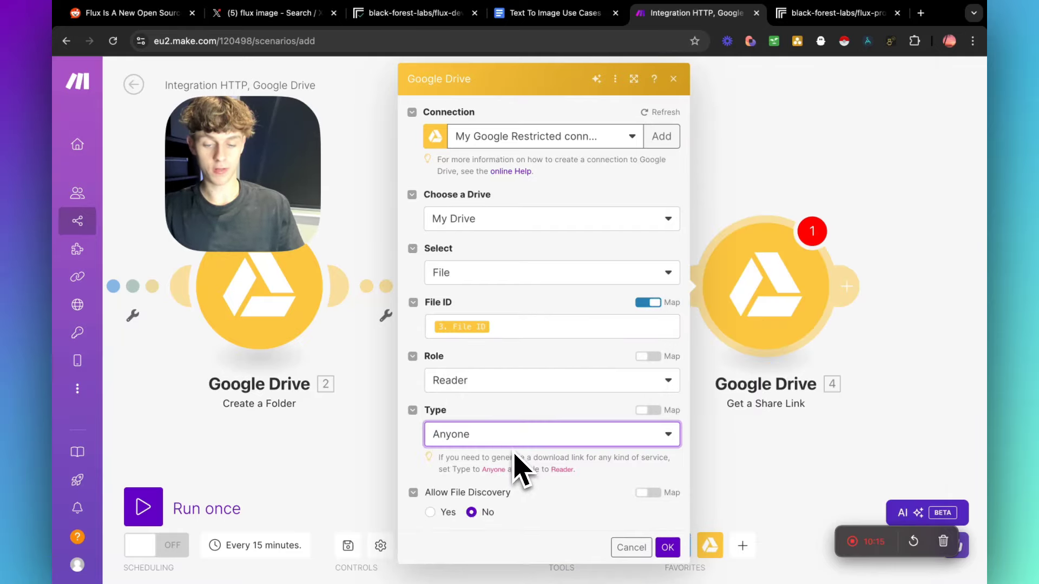
pyautogui.click(667, 547)
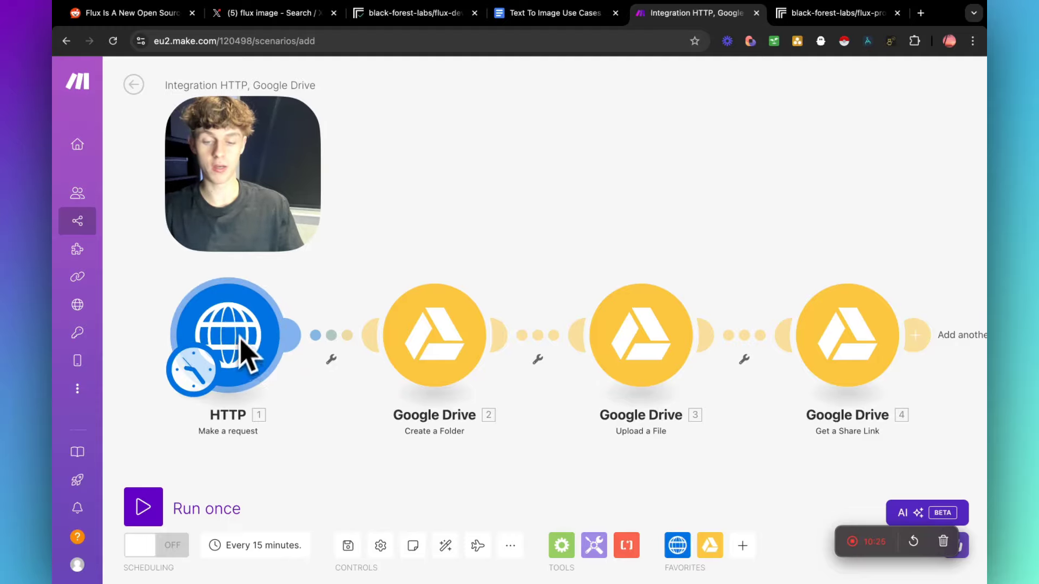
# - Check the flux-pro HTTP request example on Replicate and return to the Make scenario
pyautogui.moveTo(384, 284); pyautogui.dragTo(359, 289)
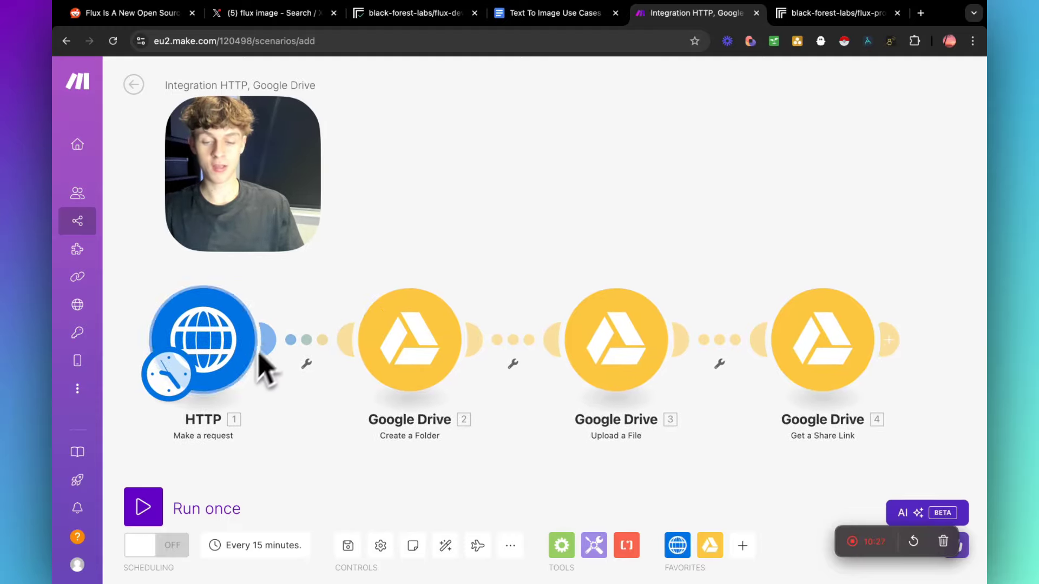
pyautogui.click(815, 13)
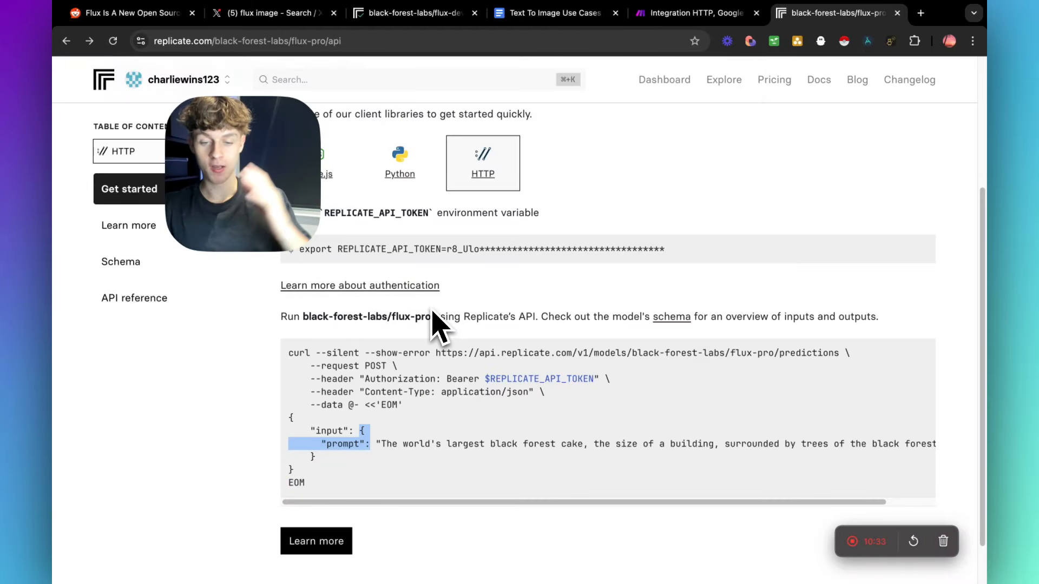
pyautogui.click(693, 13)
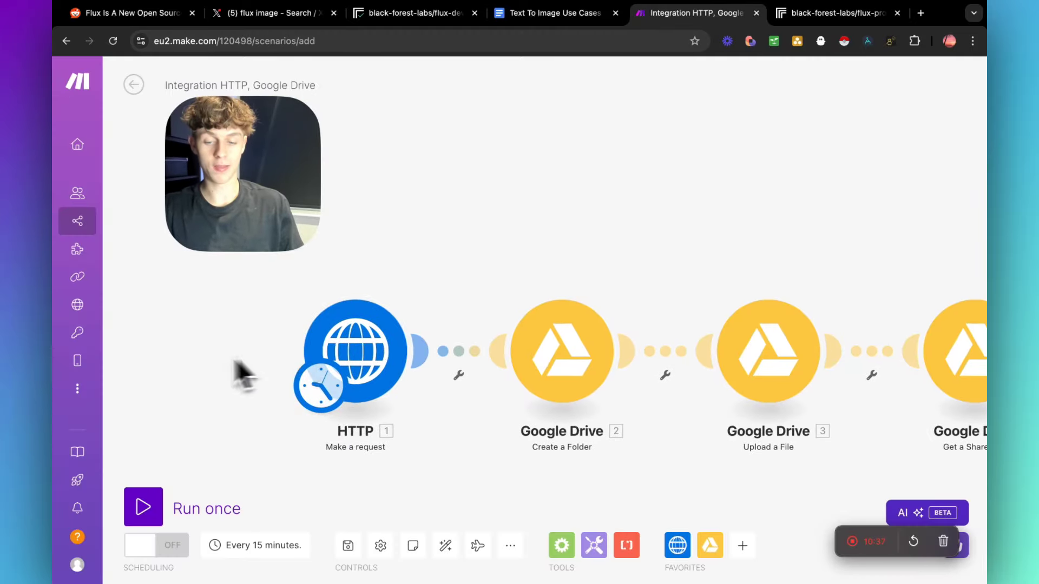
# - Add an OpenAI "Create a Completion (Prompt)" module connected ahead of the HTTP module, leaving its settings empty
pyautogui.rightClick(182, 360)
pyautogui.click(208, 369)
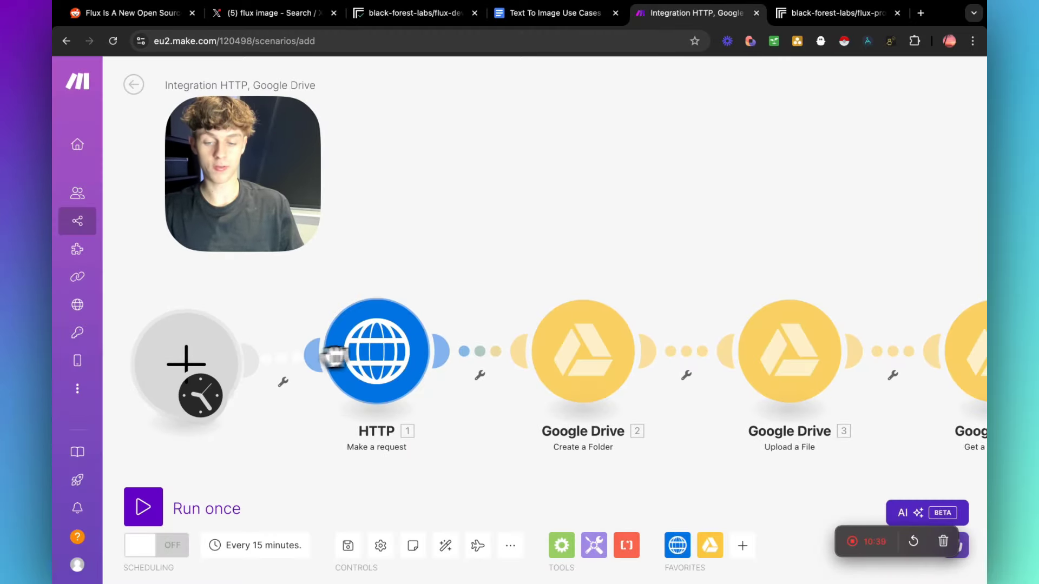
pyautogui.click(216, 373)
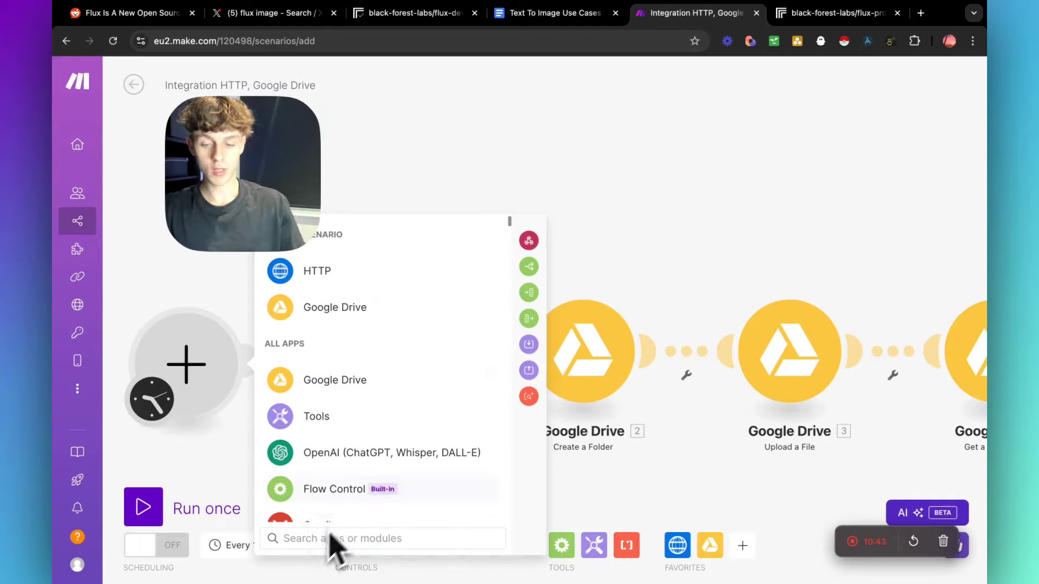
pyautogui.click(360, 457)
pyautogui.scroll(-1, 395, 429)
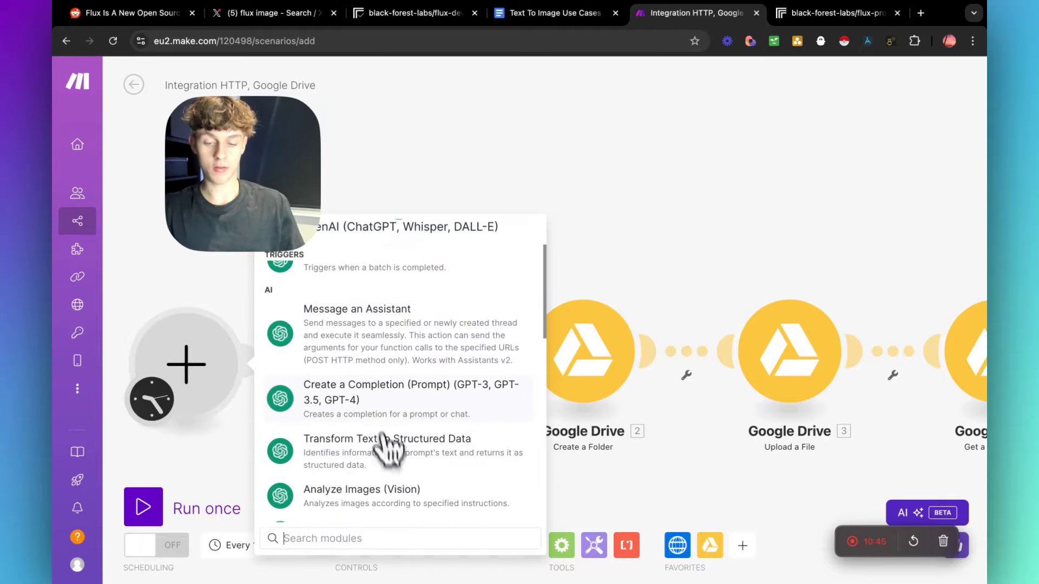
pyautogui.click(395, 430)
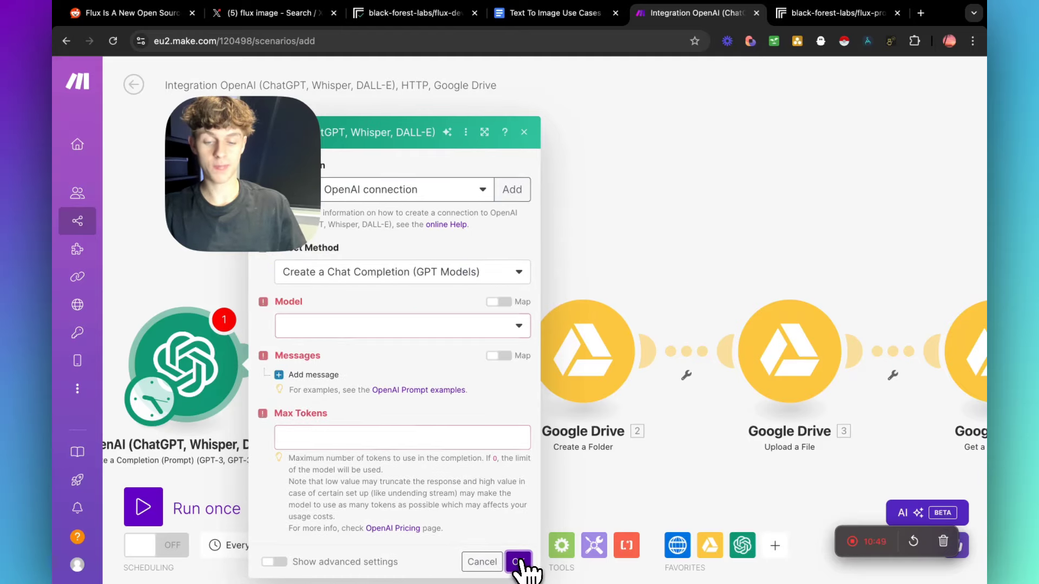
pyautogui.click(518, 561)
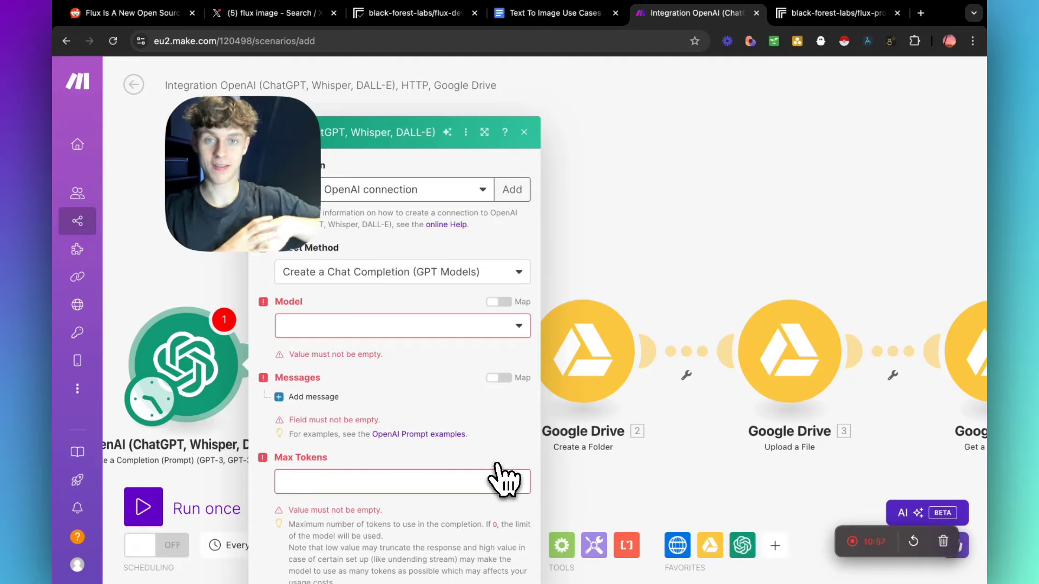
pyautogui.moveTo(645, 246); pyautogui.dragTo(865, 202)
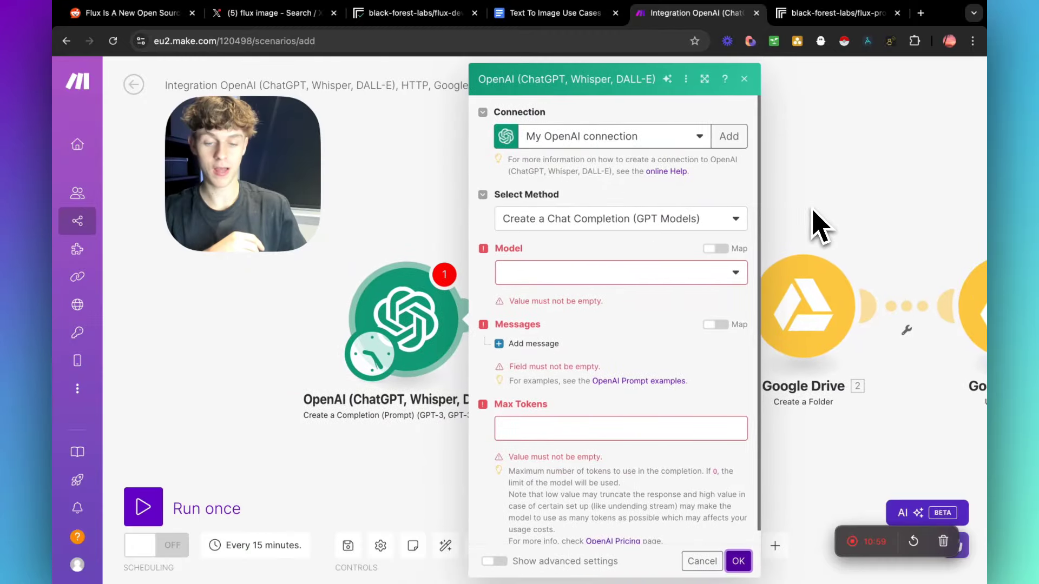
pyautogui.click(277, 333)
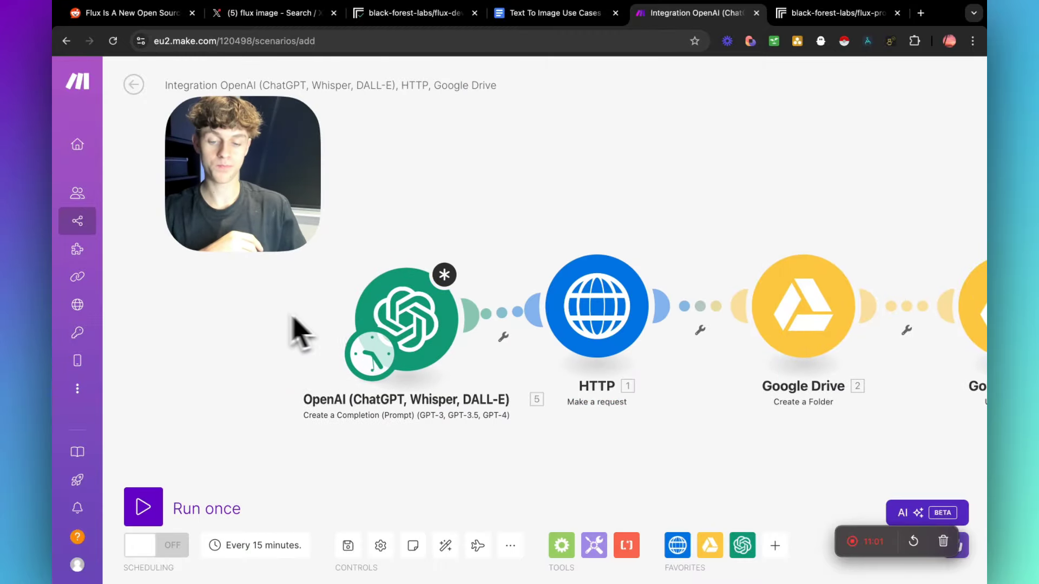
# - Add a Google Sheets "Watch New Rows" module connected ahead of the OpenAI module, and close its settings without choosing a spreadsheet
pyautogui.rightClick(236, 319)
pyautogui.click(265, 329)
pyautogui.moveTo(257, 328); pyautogui.dragTo(394, 322)
pyautogui.click(229, 336)
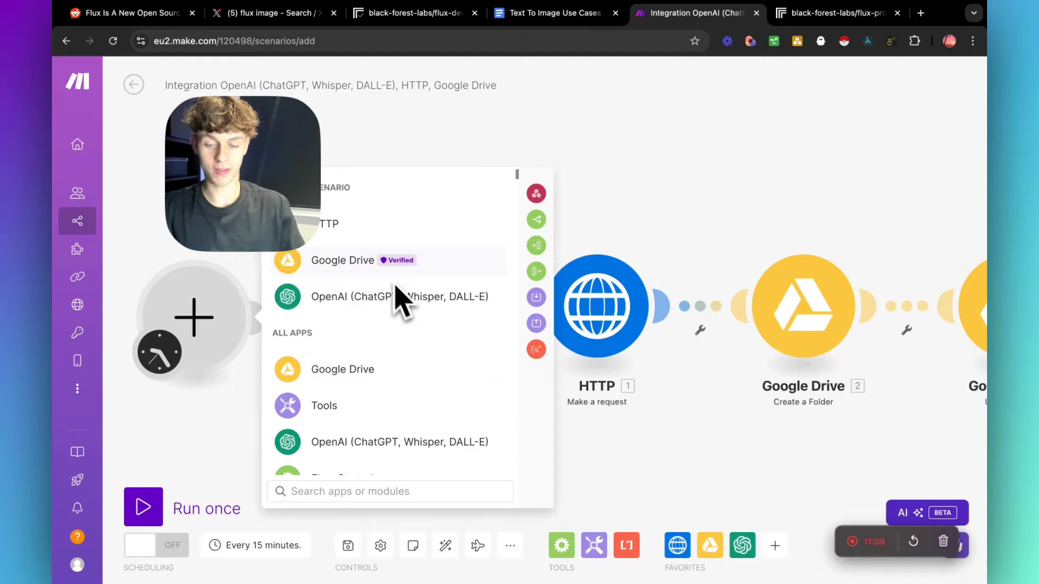
pyautogui.scroll(-1, 398, 425)
pyautogui.scroll(-4, 395, 422)
pyautogui.click(373, 403)
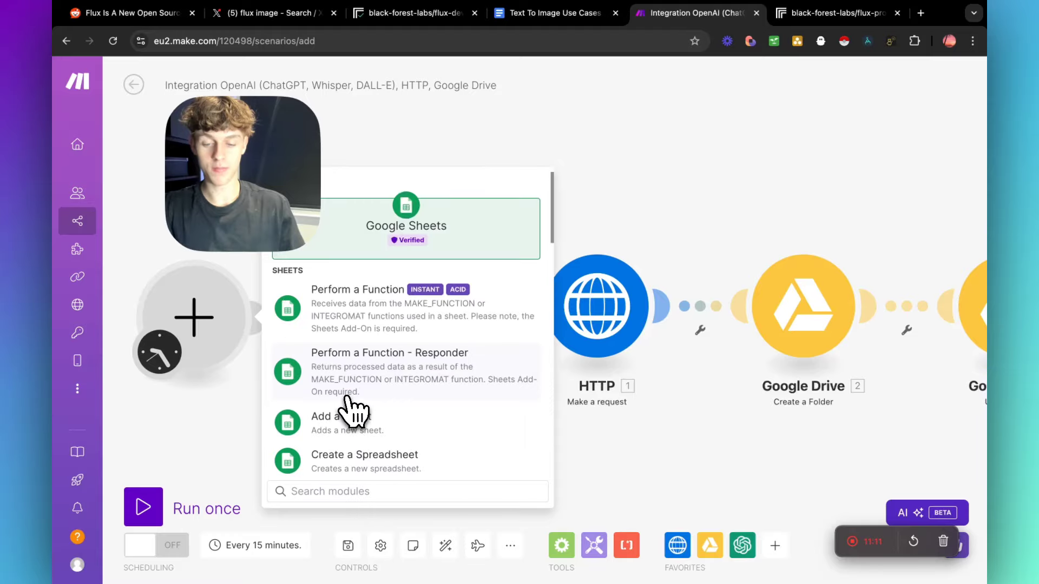
pyautogui.scroll(-10, 378, 373)
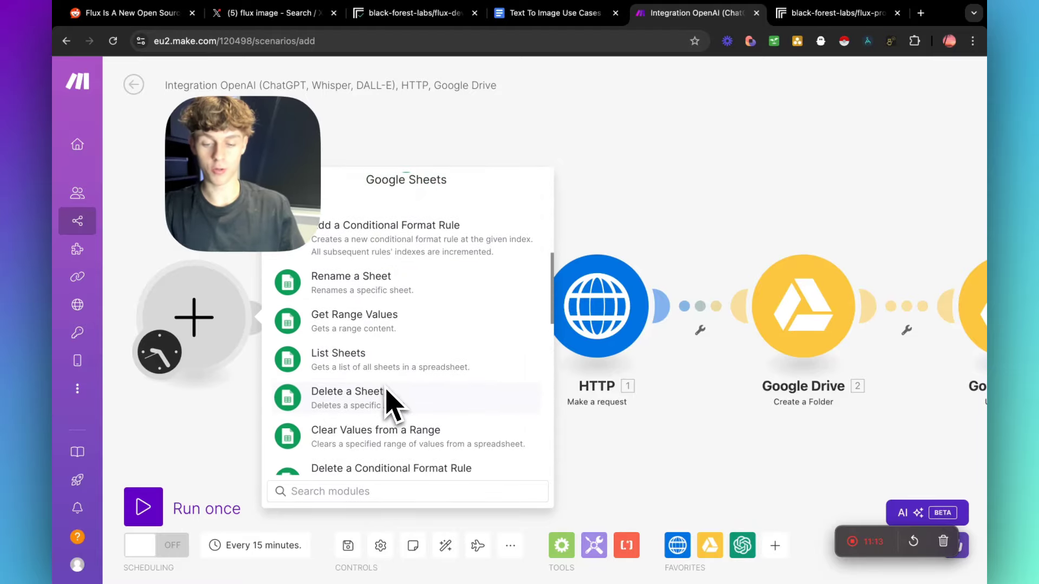
pyautogui.scroll(-1, 399, 407)
pyautogui.click(359, 416)
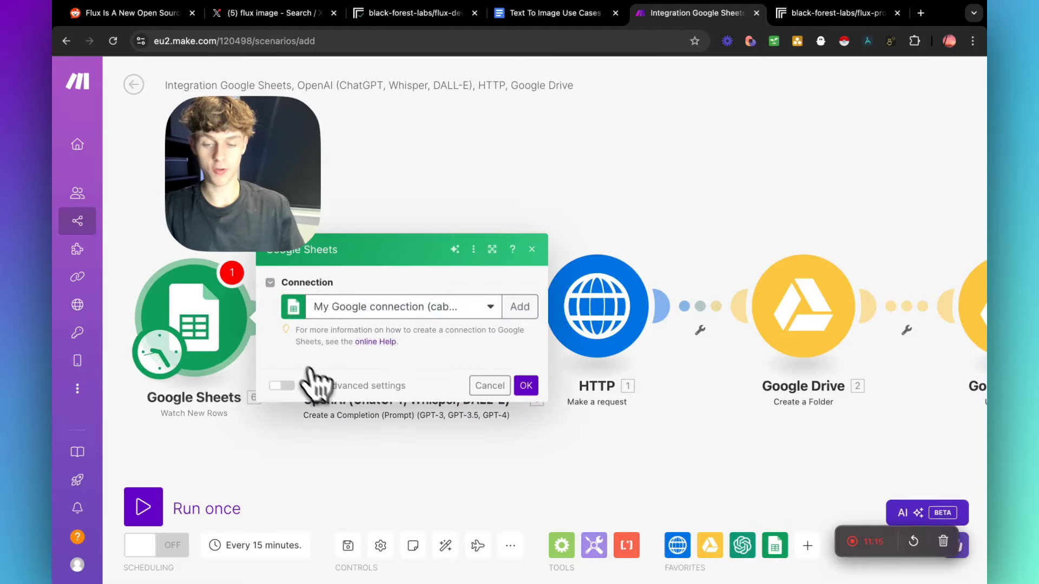
pyautogui.click(527, 560)
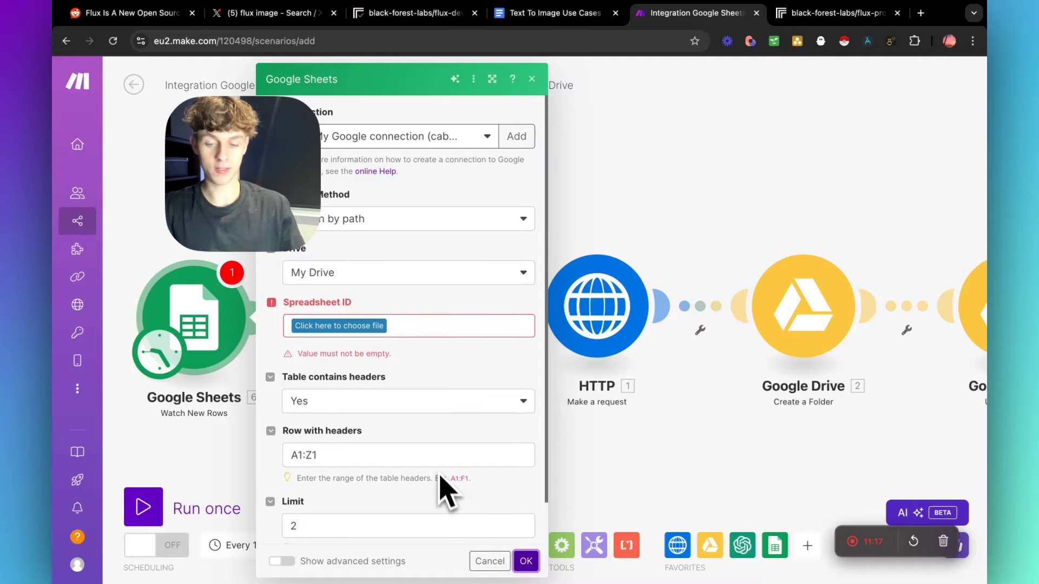
pyautogui.click(499, 562)
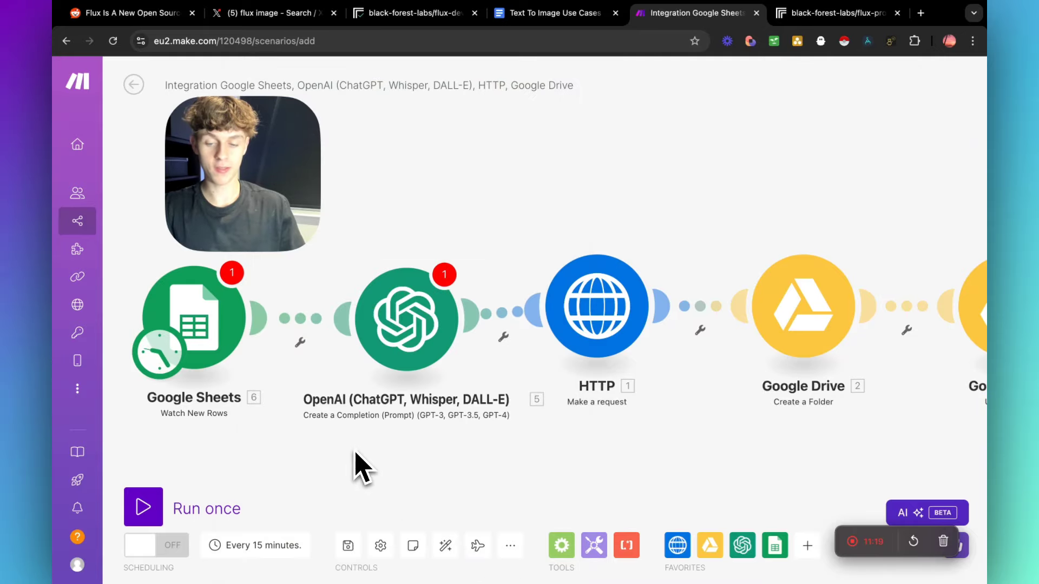
# - Shift the Google Sheets and OpenAI modules slightly on the canvas to space out the scenario
pyautogui.moveTo(356, 451); pyautogui.dragTo(506, 469)
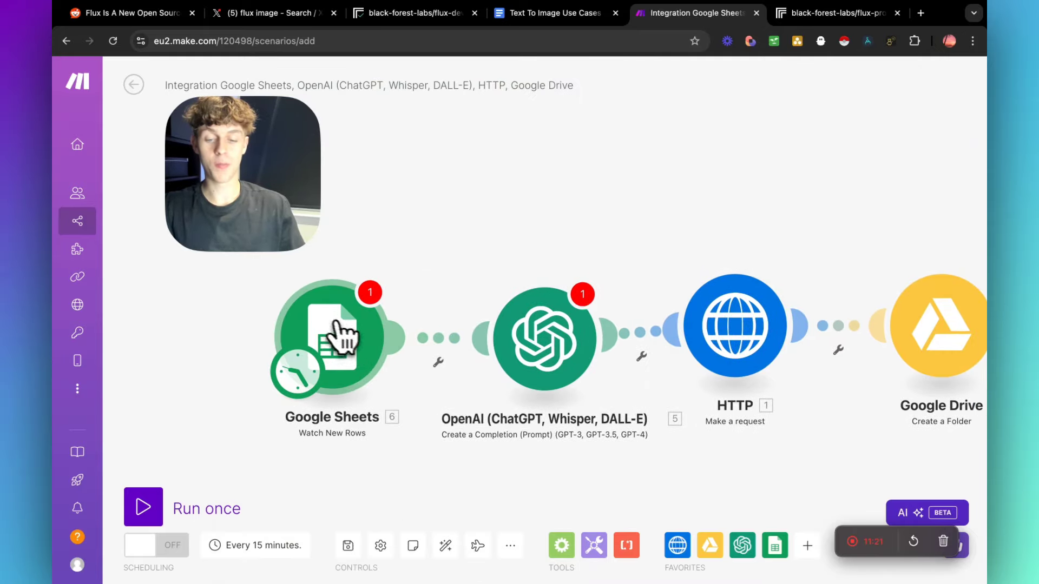
pyautogui.moveTo(330, 331); pyautogui.dragTo(319, 330)
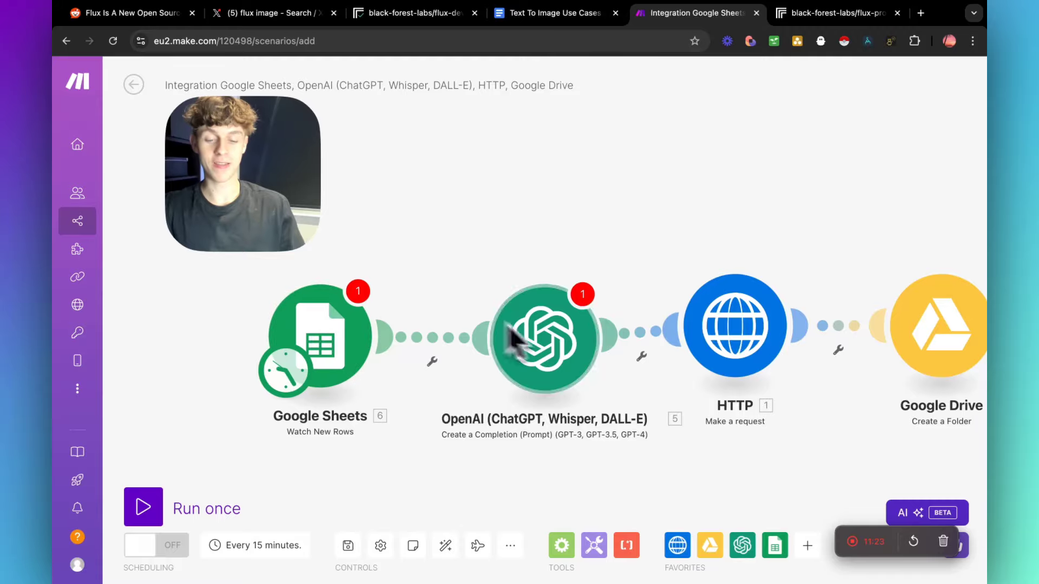
pyautogui.moveTo(523, 347); pyautogui.dragTo(509, 346)
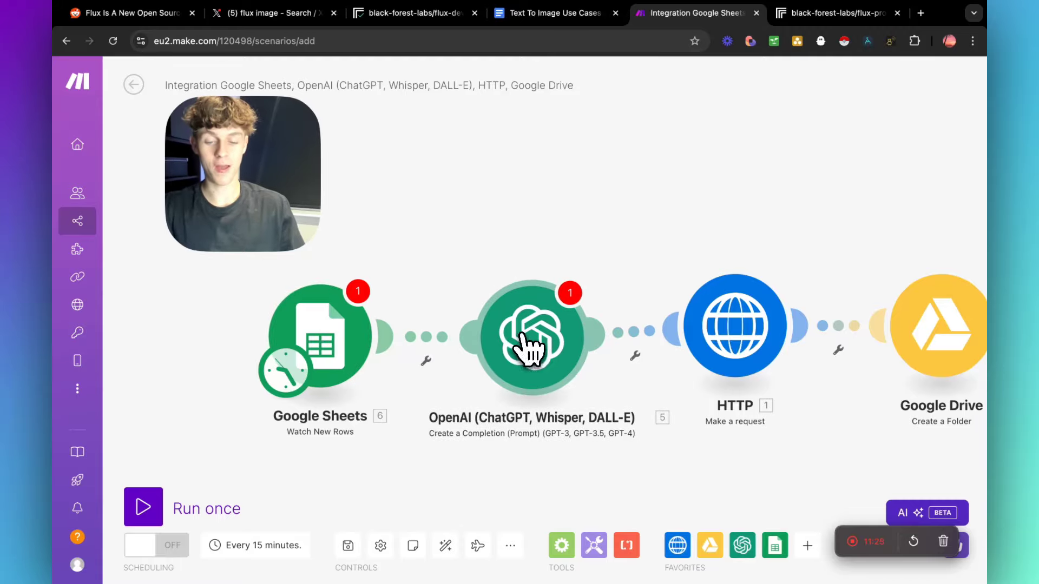
# - Delete the Google Sheets and OpenAI modules from the start of the scenario
pyautogui.rightClick(327, 335)
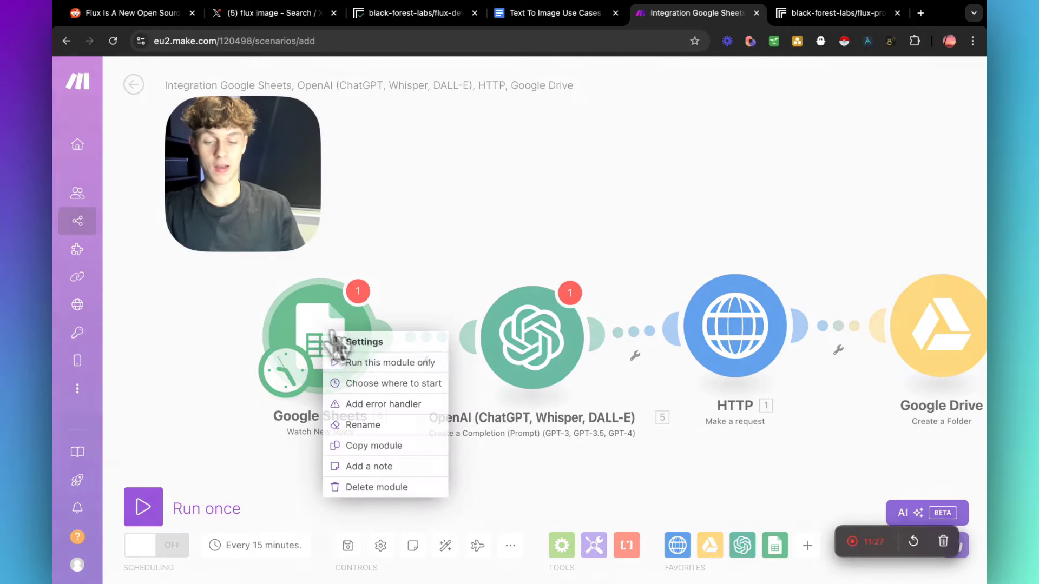
pyautogui.click(373, 487)
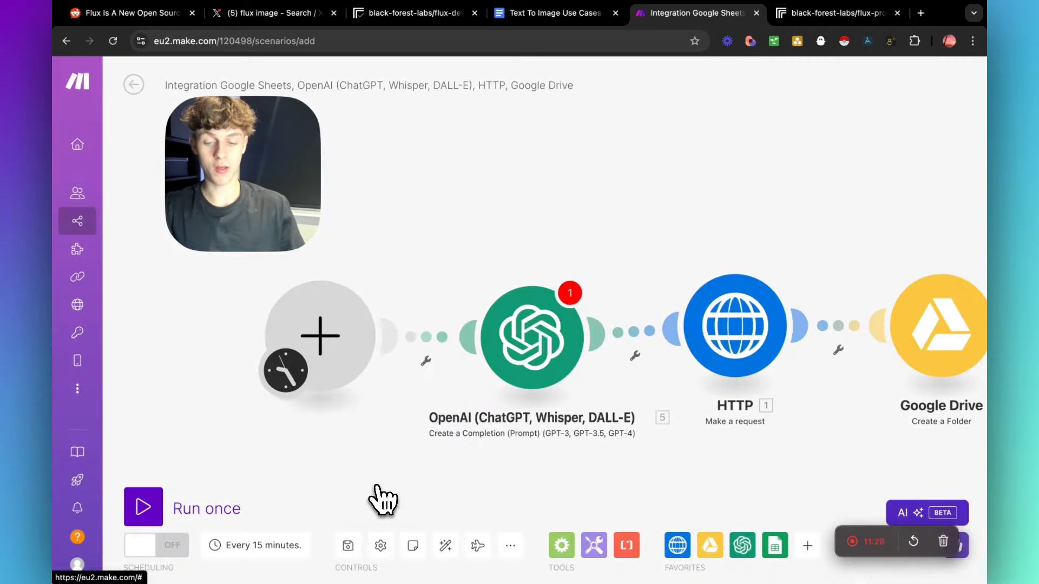
pyautogui.rightClick(540, 350)
pyautogui.click(588, 501)
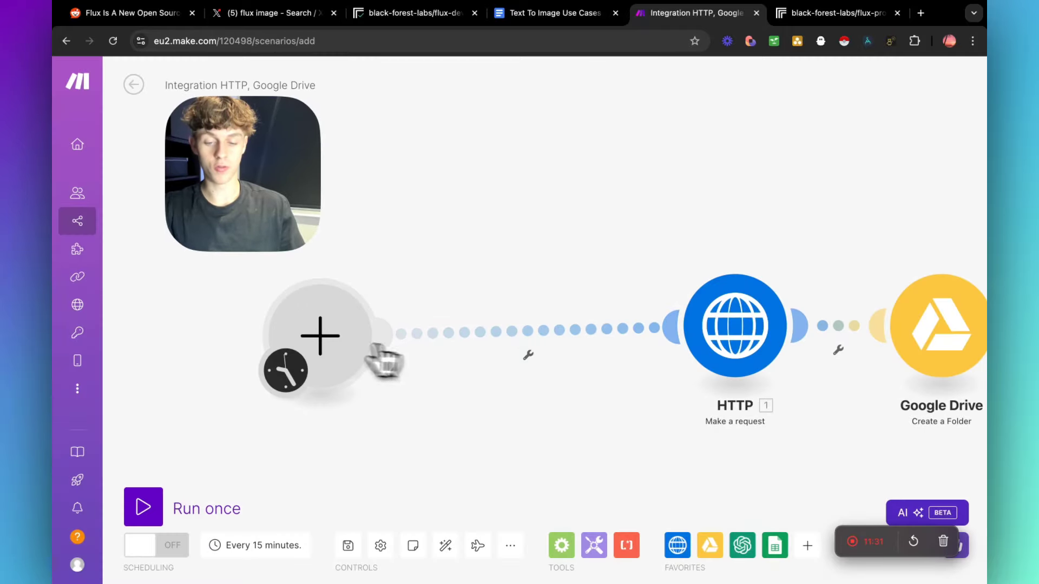
# - Add a Perplexity AI "Create a Chat Completion" module as the scenario's first module, ahead of the HTTP module
pyautogui.click(331, 351)
pyautogui.write('perpl')
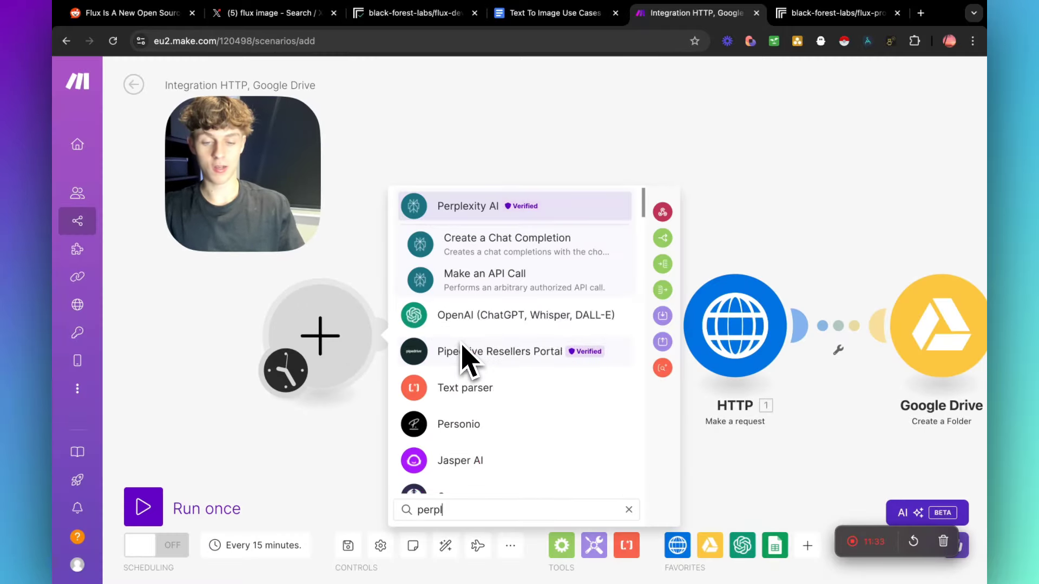
pyautogui.click(474, 212)
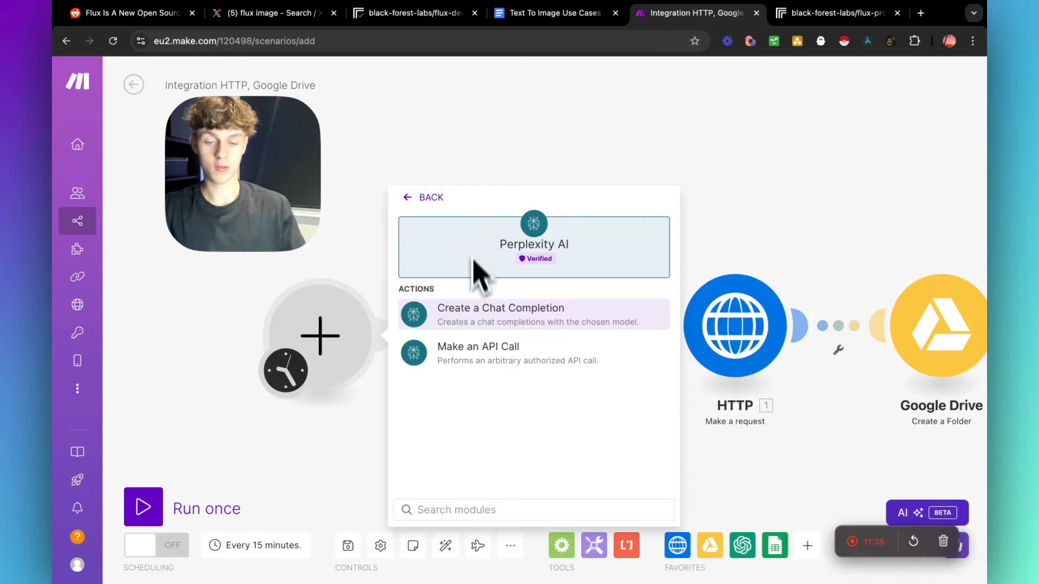
pyautogui.click(486, 319)
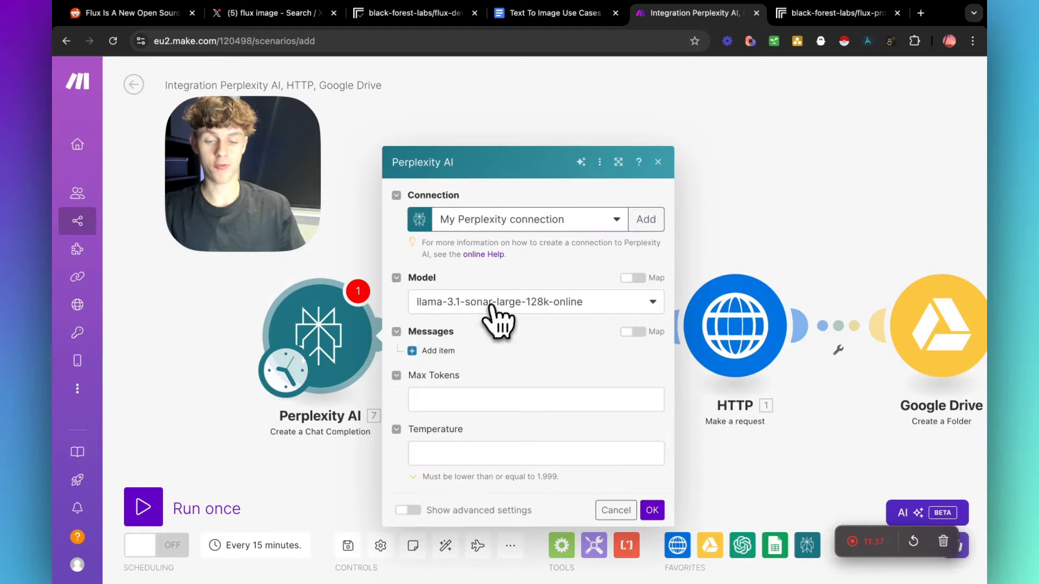
pyautogui.click(533, 303)
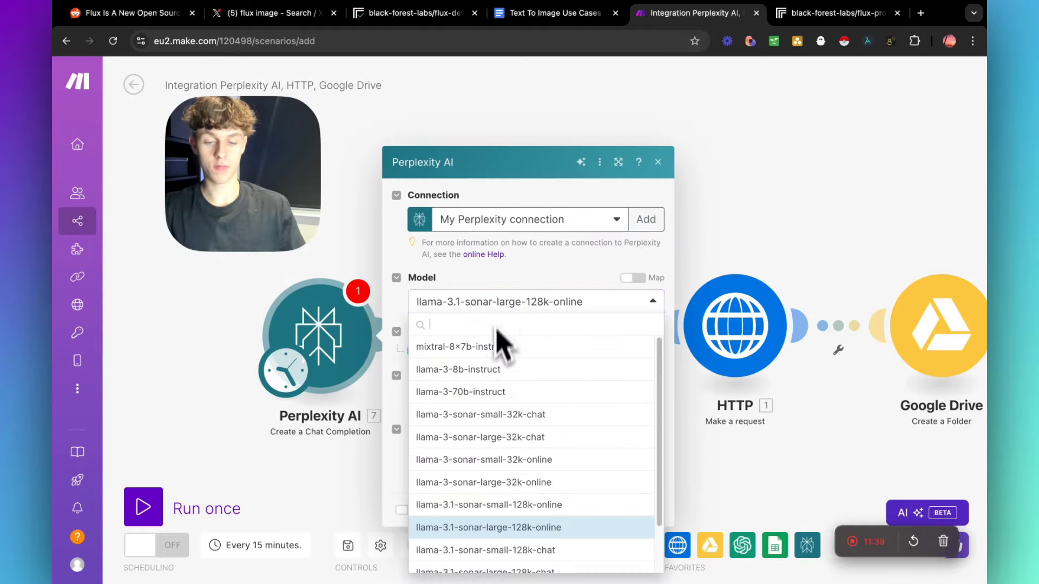
pyautogui.click(491, 297)
pyautogui.click(457, 399)
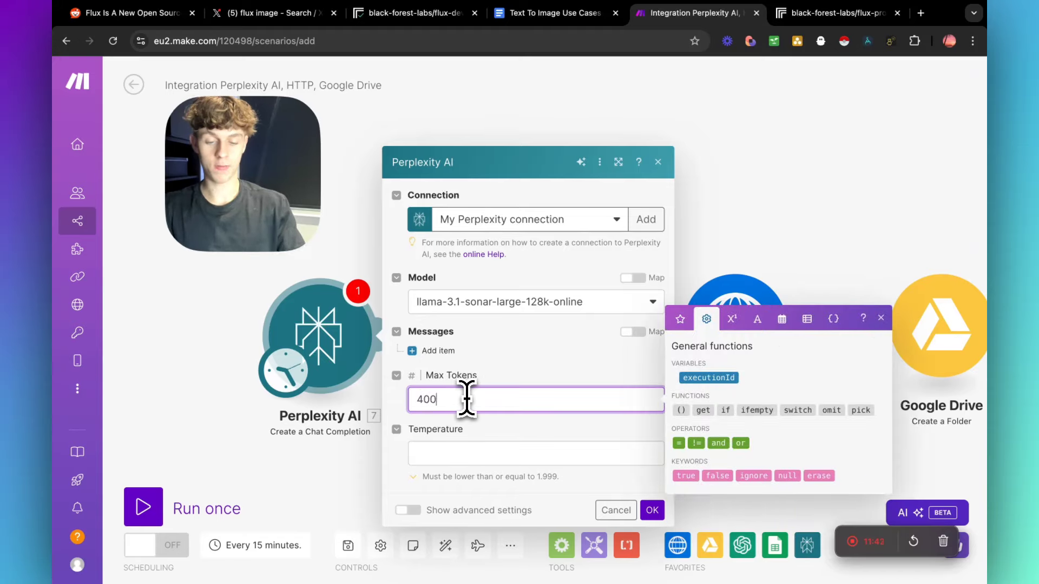
pyautogui.write('4000')
pyautogui.click(479, 453)
pyautogui.write('1')
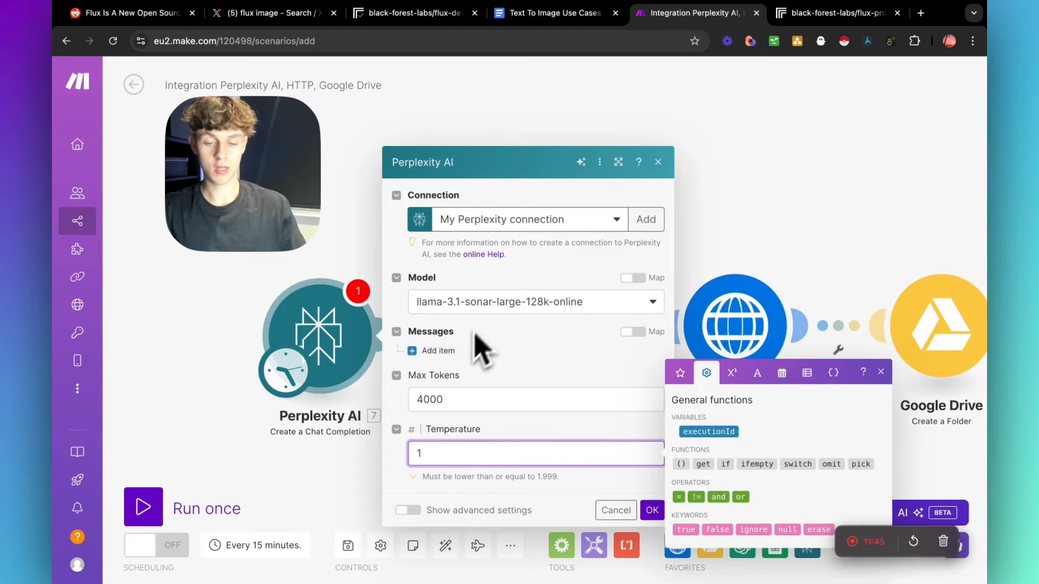
pyautogui.click(652, 511)
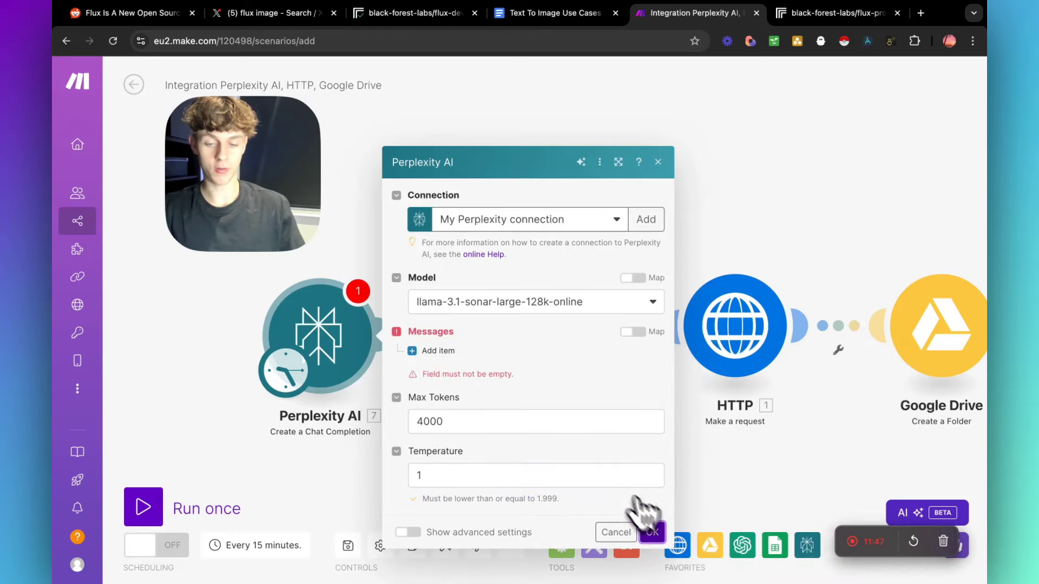
pyautogui.click(439, 352)
pyautogui.click(468, 313)
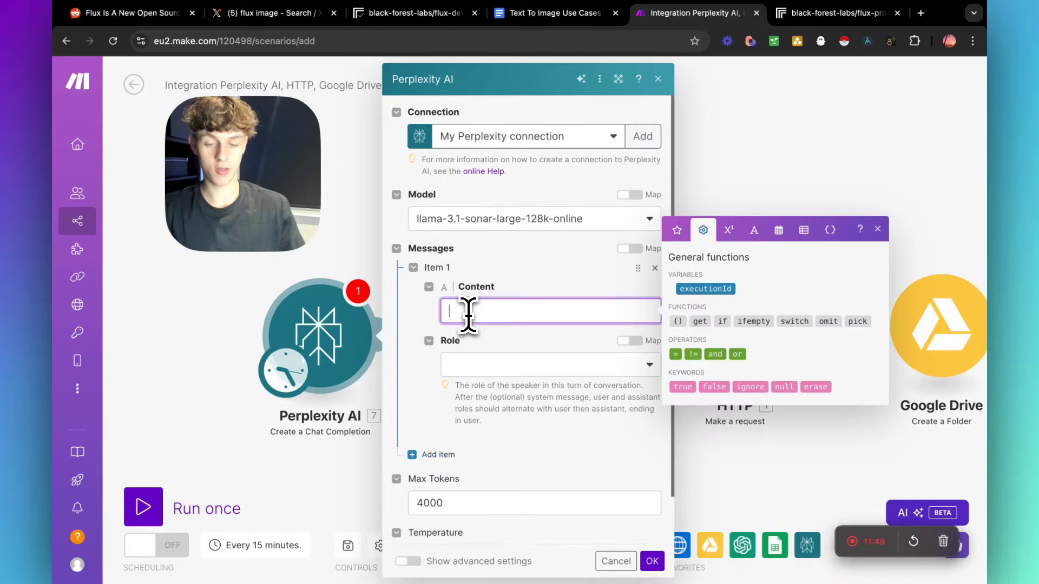
pyautogui.click(506, 364)
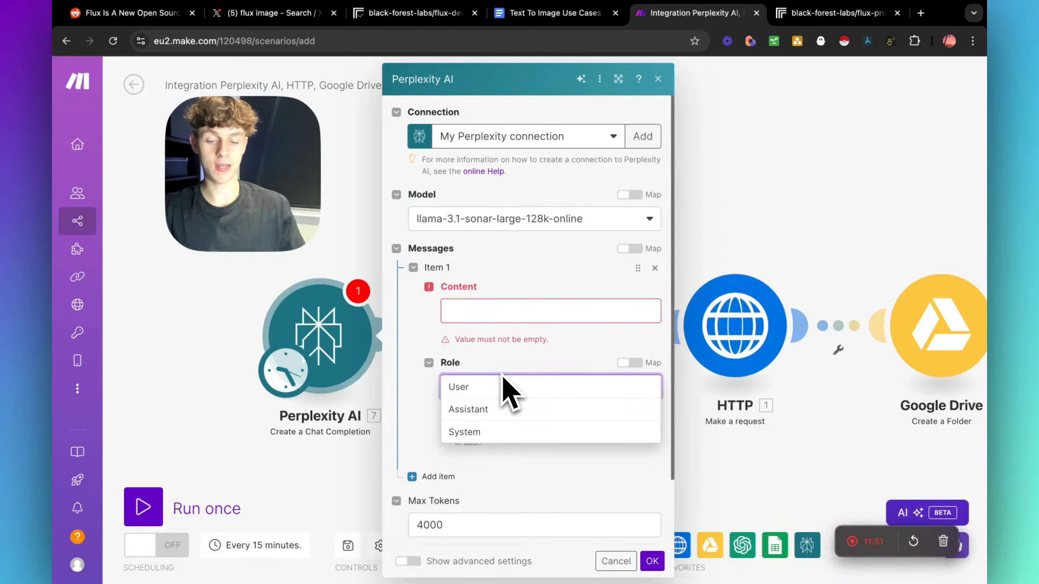
pyautogui.click(498, 355)
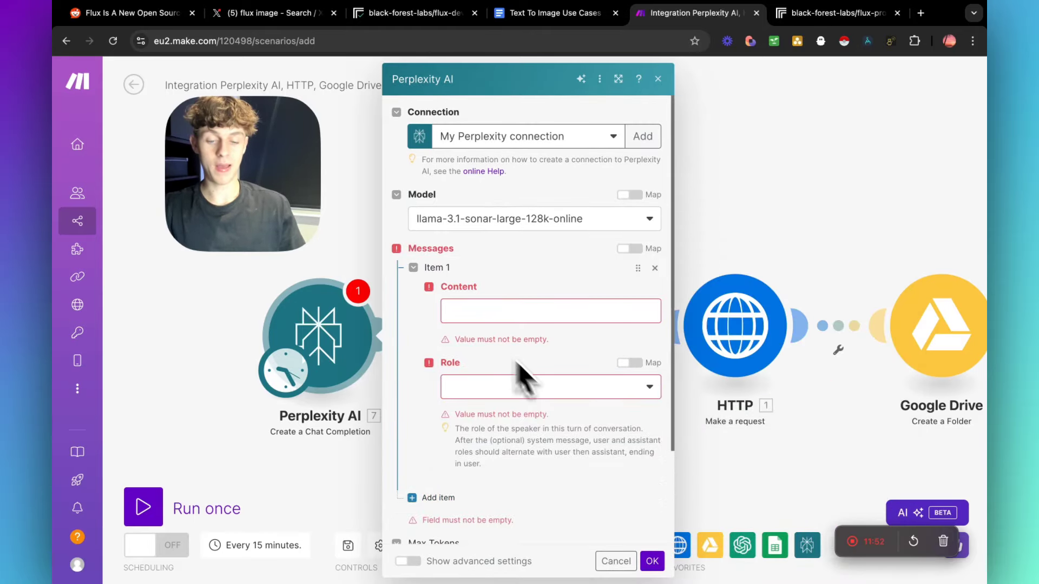
pyautogui.click(625, 565)
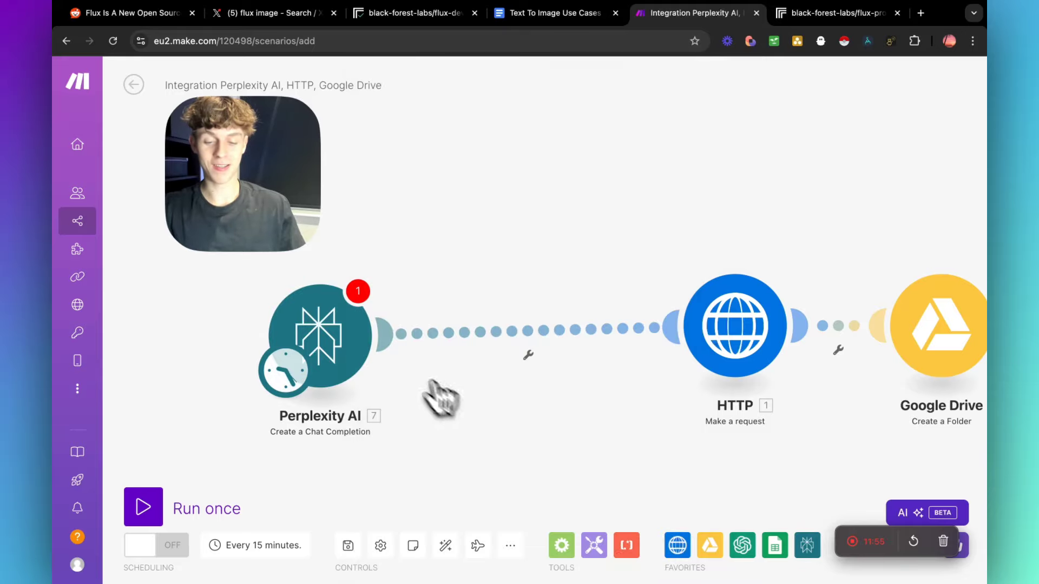
# - Move the Perplexity AI module closer to the HTTP module and align it in the same row
pyautogui.moveTo(343, 336); pyautogui.dragTo(411, 322)
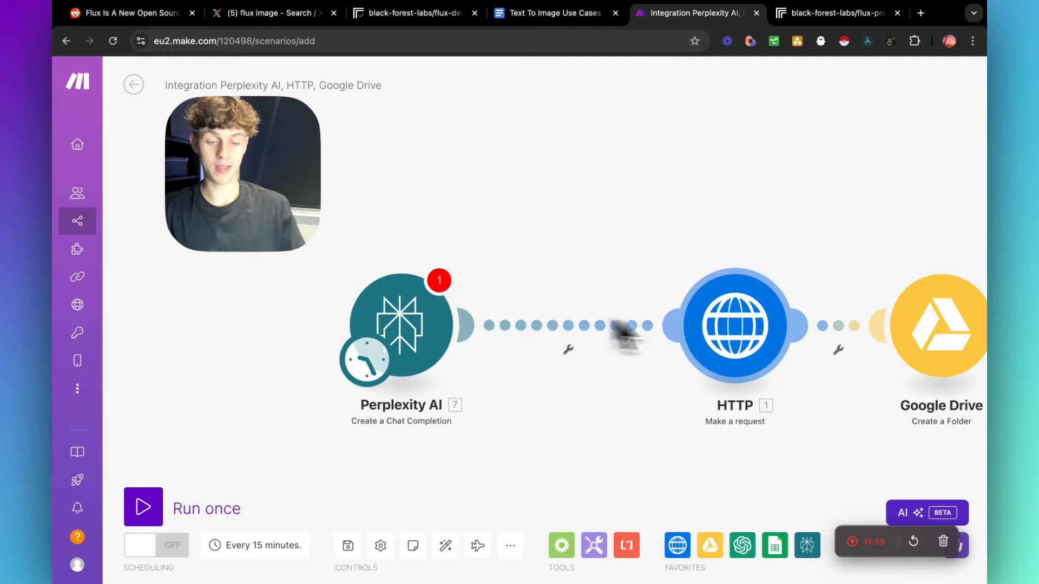
pyautogui.moveTo(656, 298); pyautogui.dragTo(573, 295)
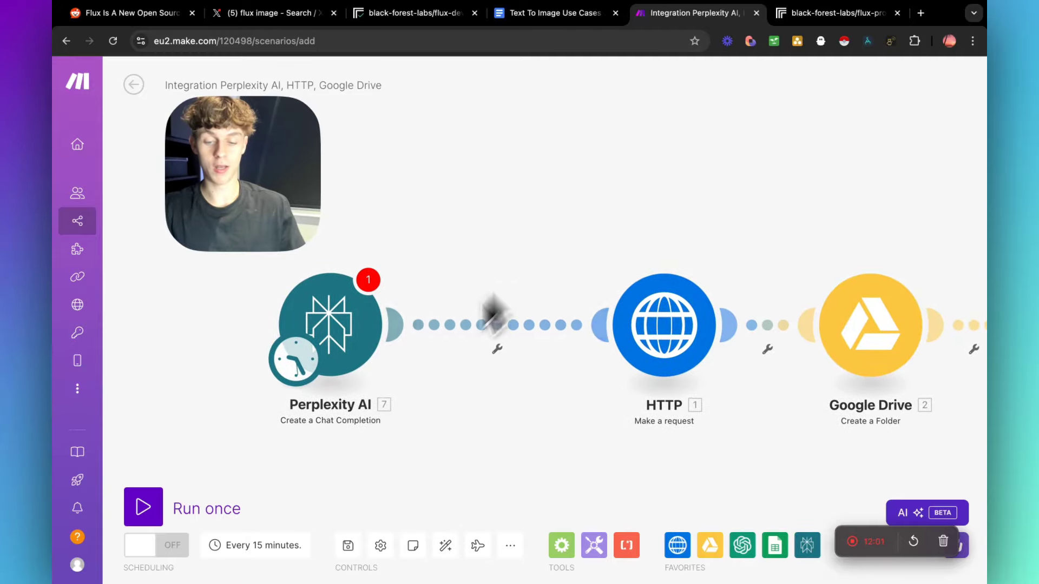
pyautogui.click(254, 545)
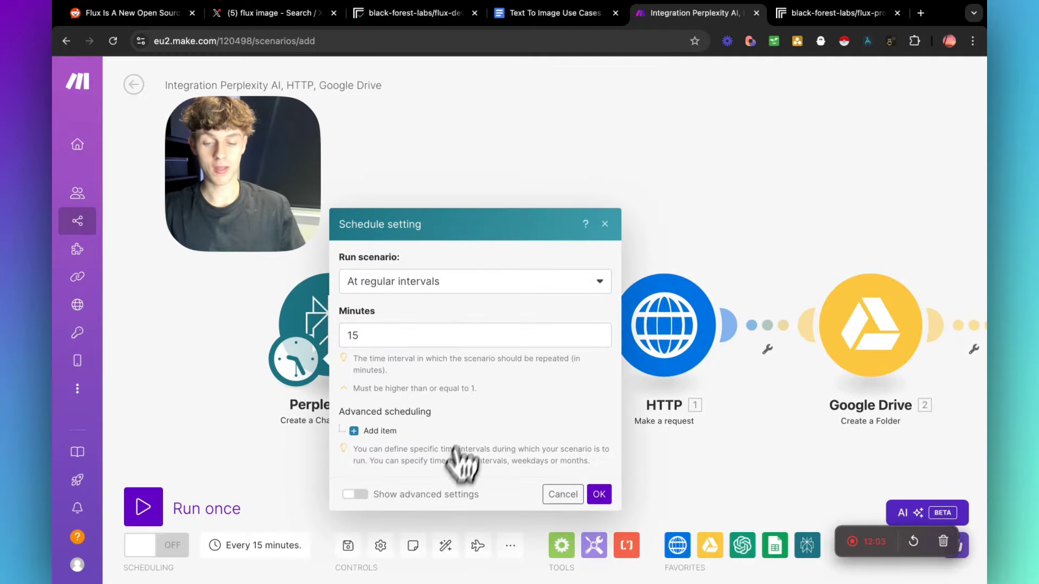
pyautogui.click(425, 284)
pyautogui.click(406, 349)
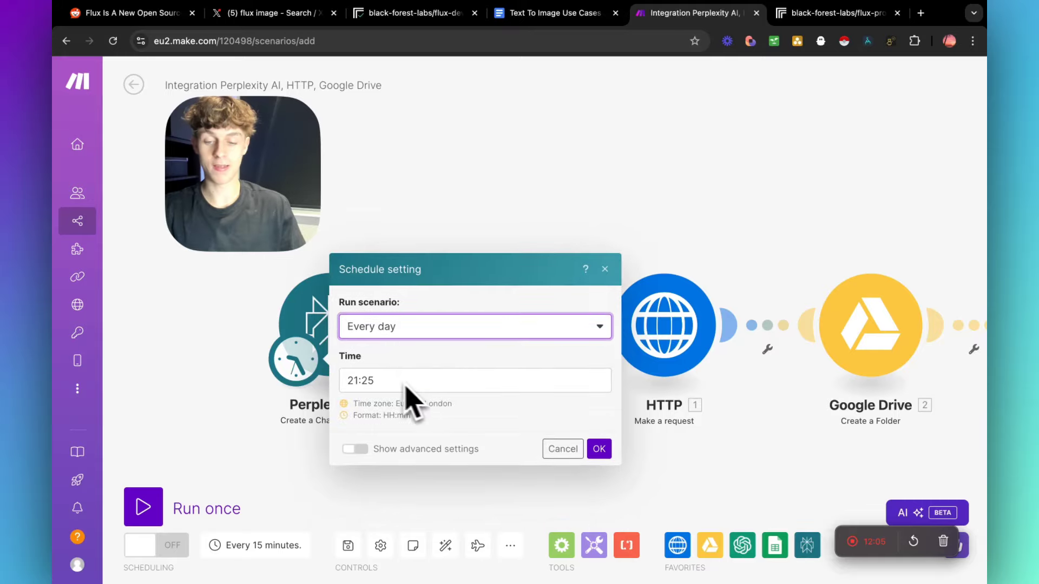
pyautogui.click(564, 463)
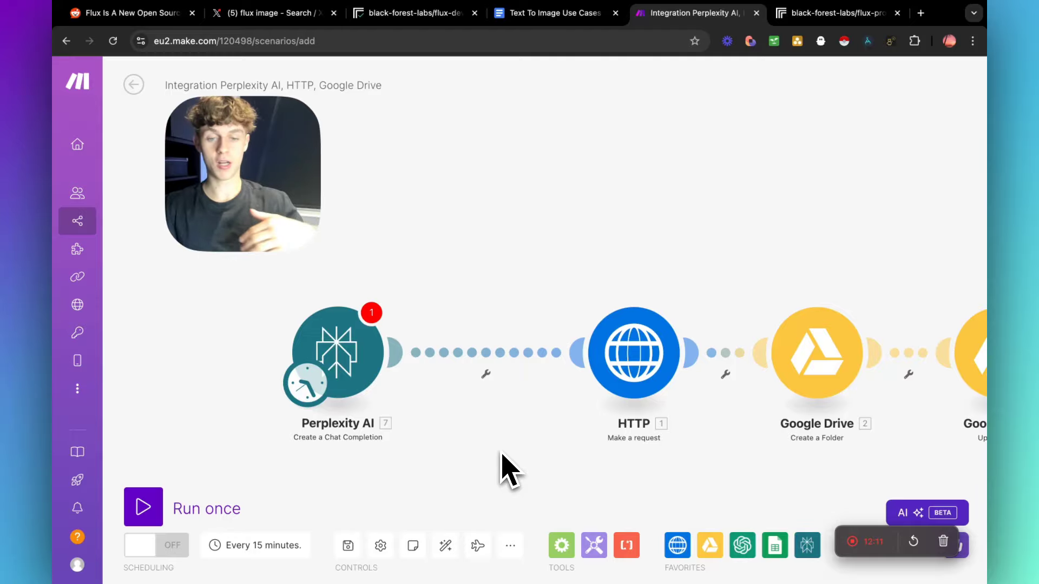
pyautogui.hscroll(10, 528, 453)
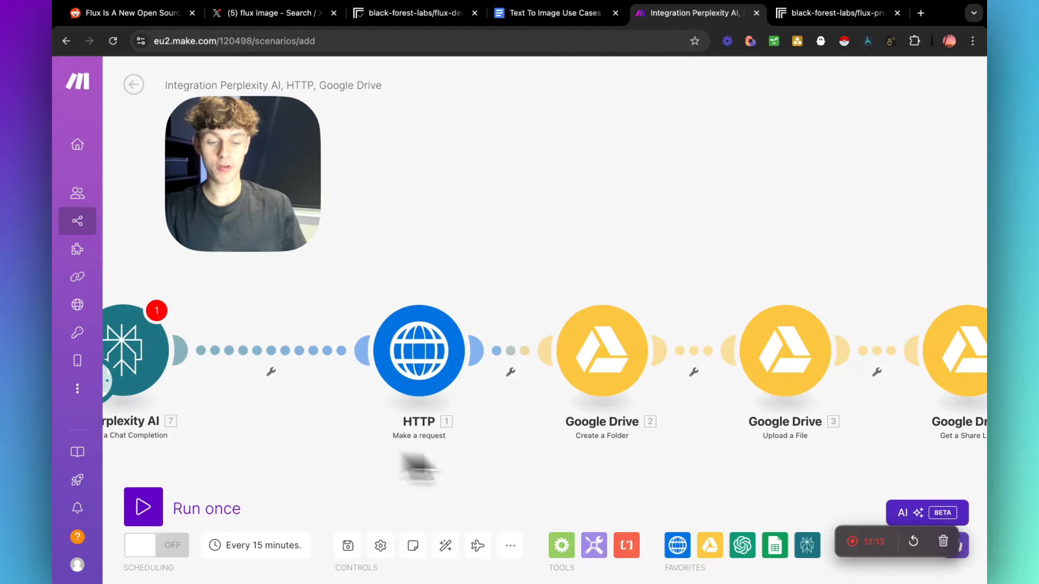
pyautogui.click(758, 335)
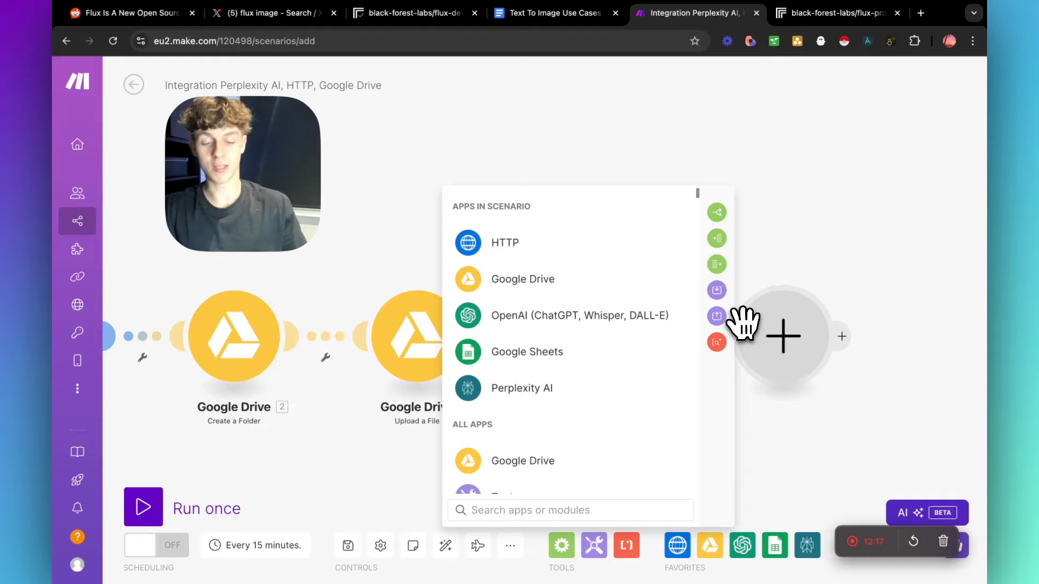
pyautogui.hscroll(-5, 801, 276)
pyautogui.scroll(-3, 818, 269)
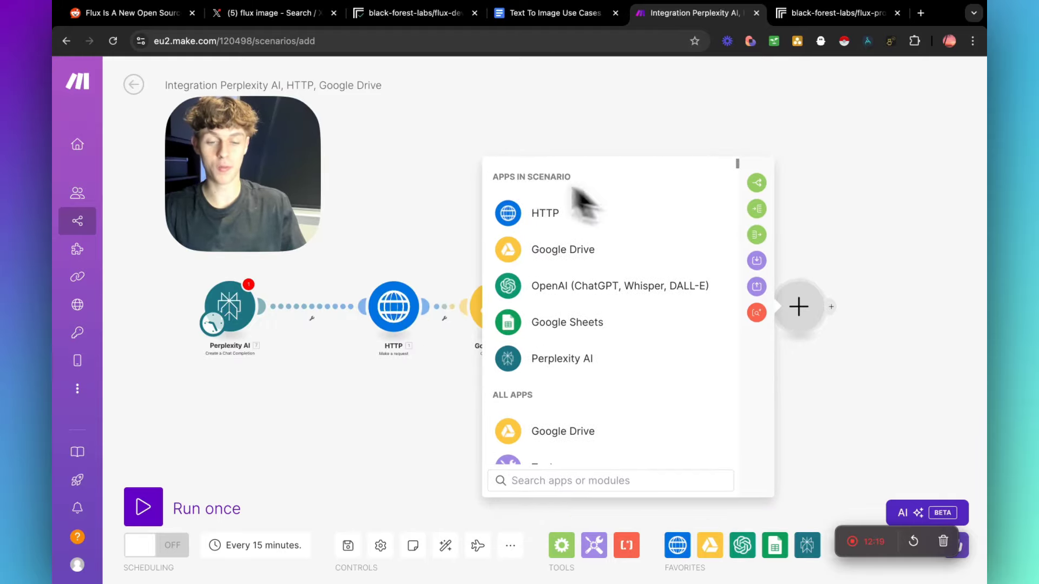
pyautogui.click(460, 174)
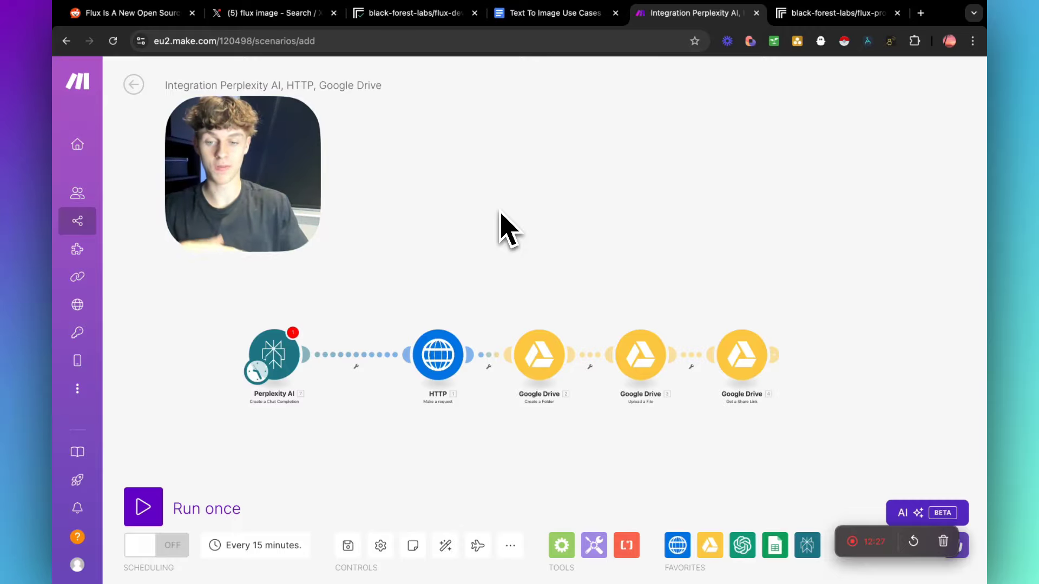
# - Switch to the flux-dev model page on Replicate
pyautogui.click(401, 13)
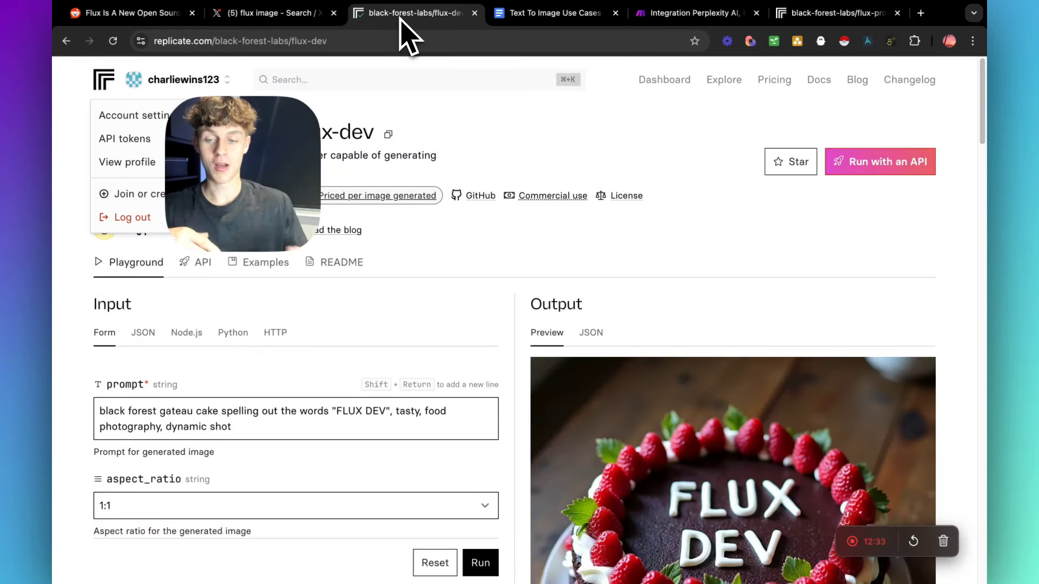